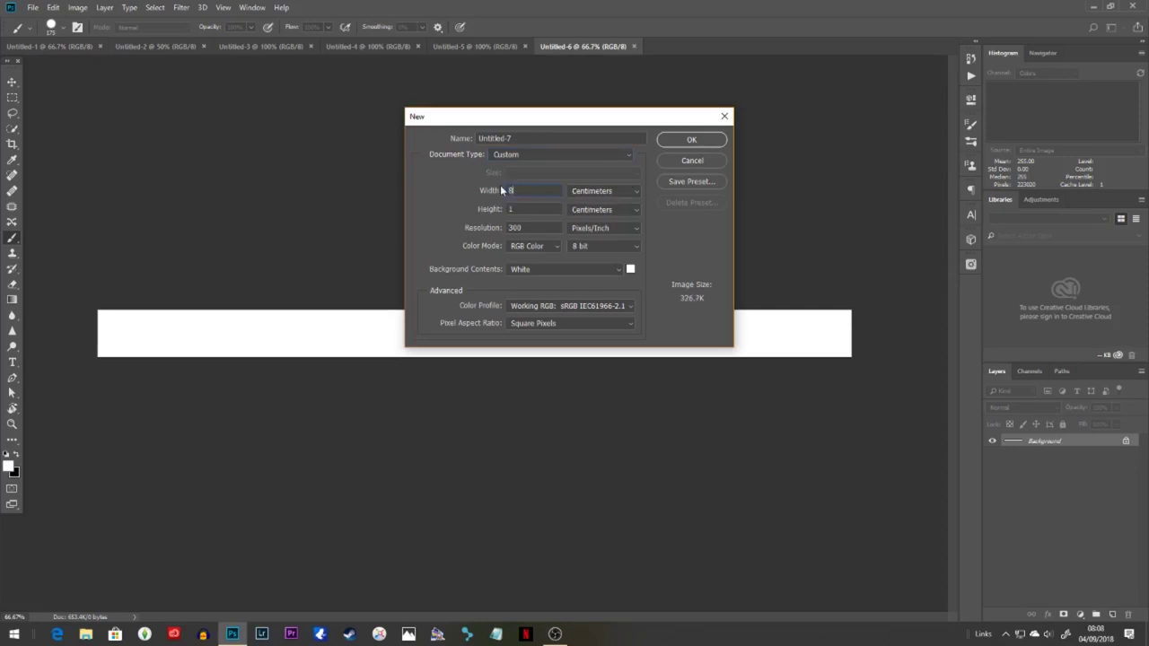
# Step: Create the white RGB document 8 cm wide at 300 pixels/inch and return to the Untitled-1 document
pyautogui.click(712, 141)
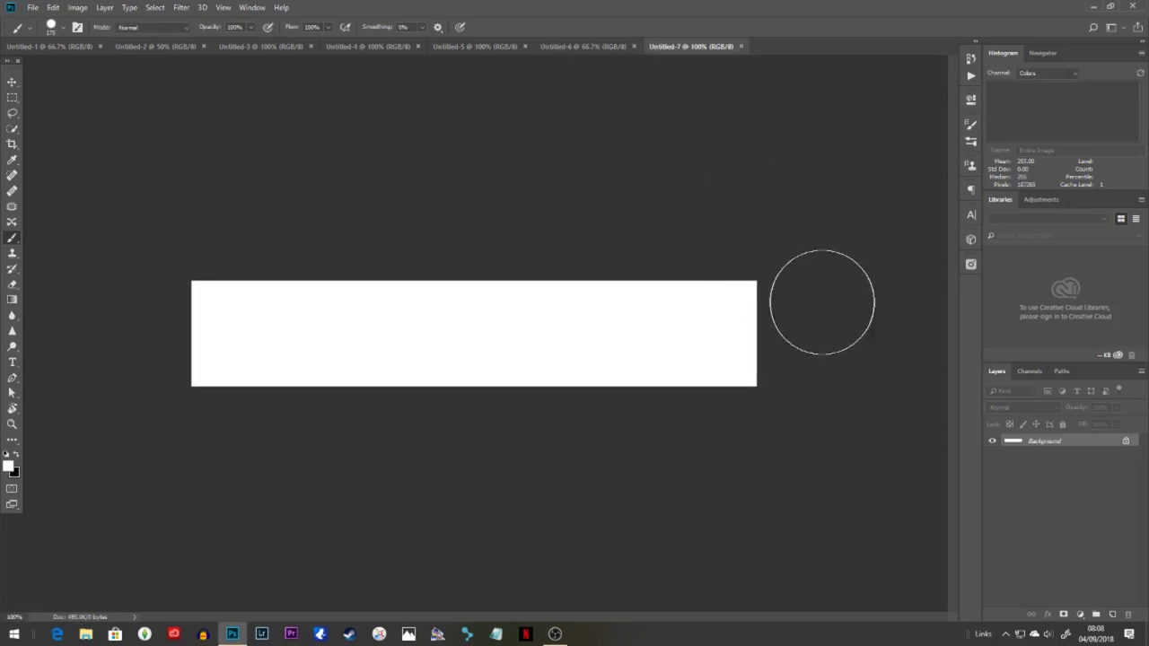
pyautogui.click(617, 46)
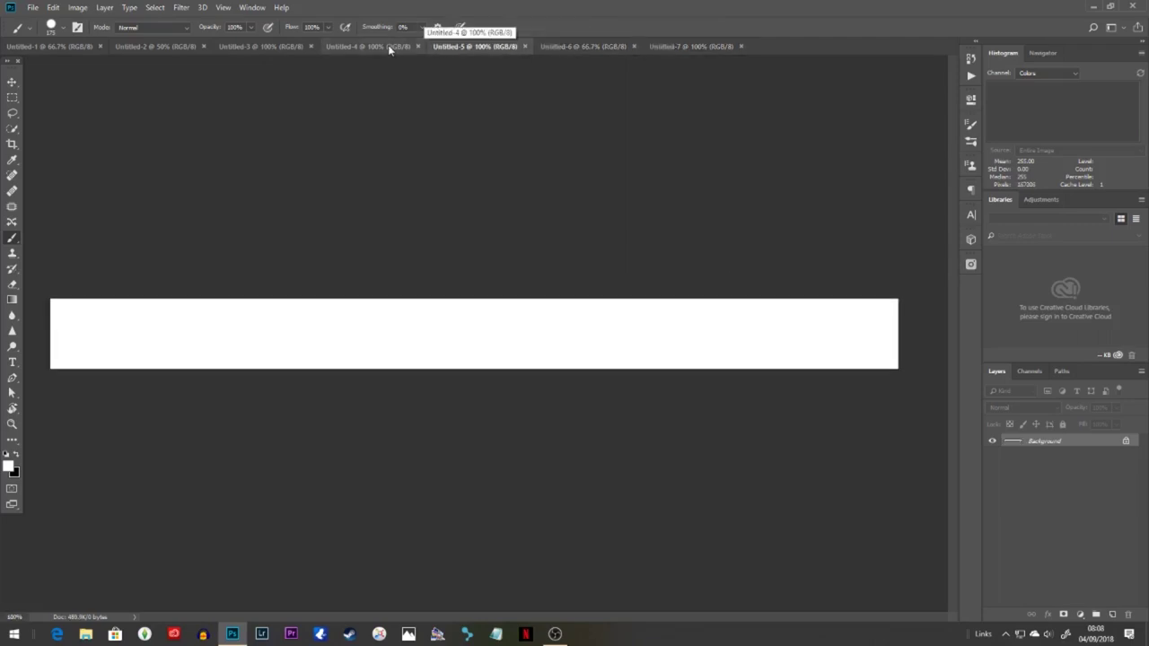
pyautogui.click(389, 46)
pyautogui.click(262, 47)
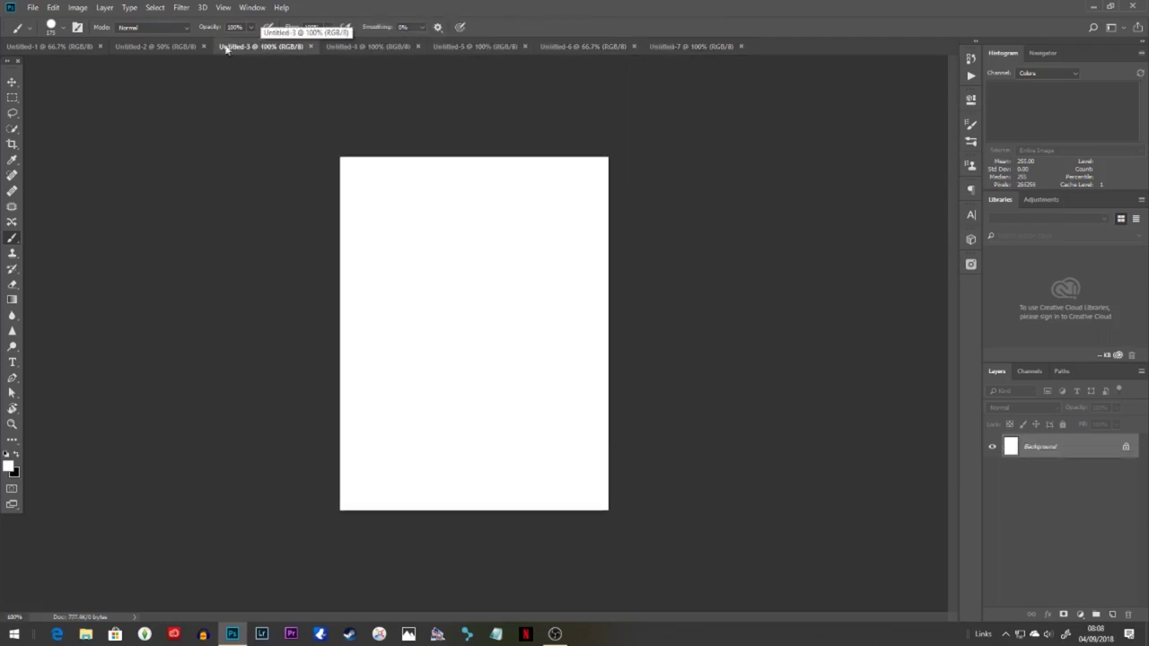
pyautogui.click(135, 47)
pyautogui.click(60, 47)
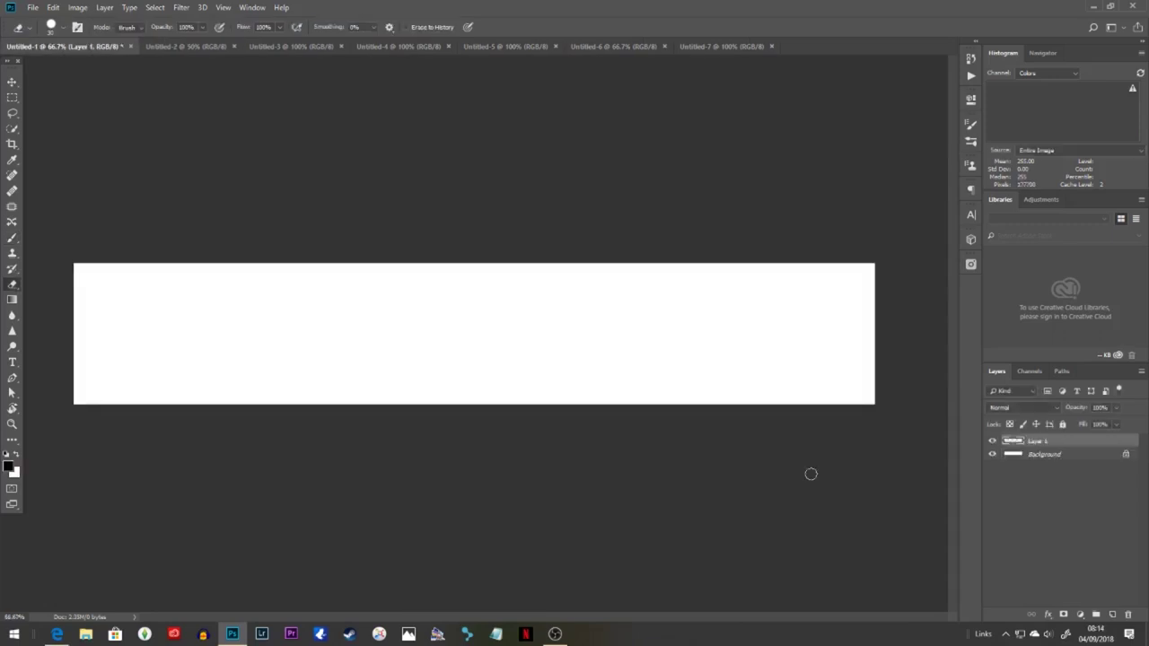
# Step: Paint a small black pine tree with the Brush on Layer 1, in the upper middle of the strip
pyautogui.hotkey('ctrl', '+')
pyautogui.press('e')
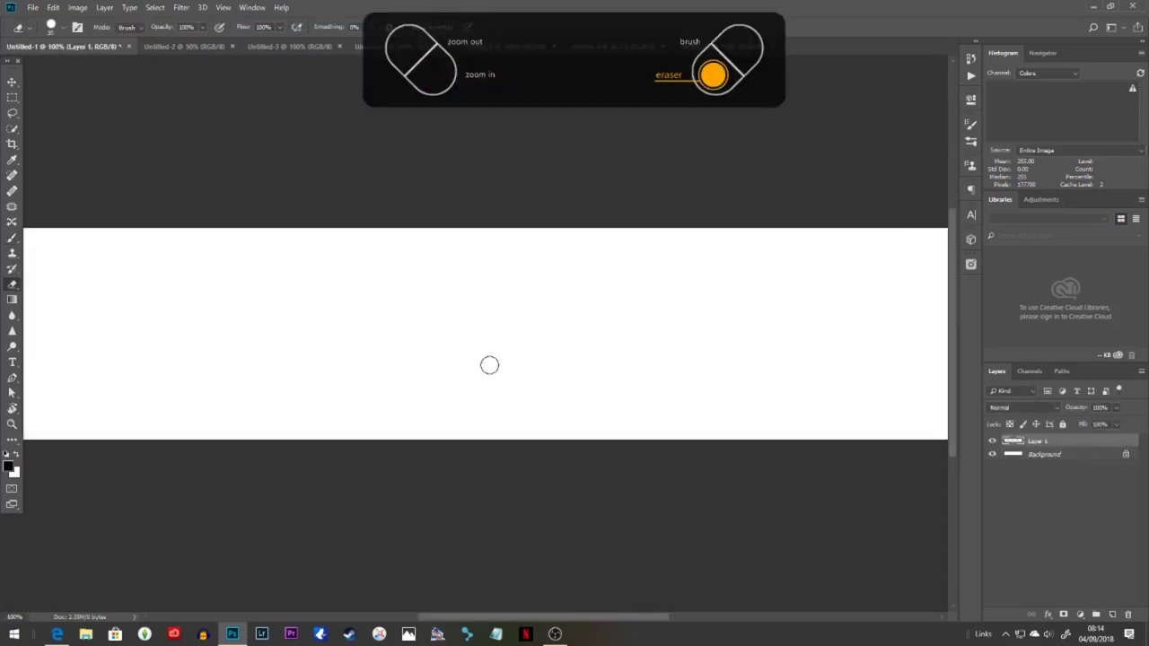
pyautogui.press('b')
pyautogui.hotkey('ctrl', '+')
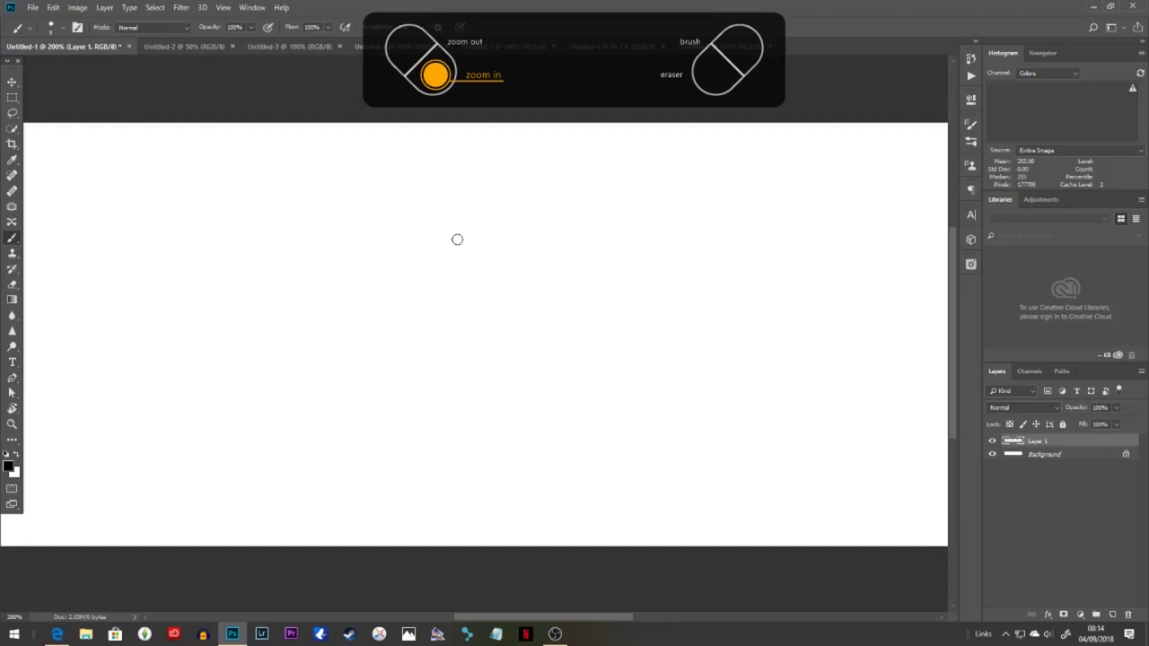
pyautogui.moveTo(452, 179); pyautogui.dragTo(454, 237)
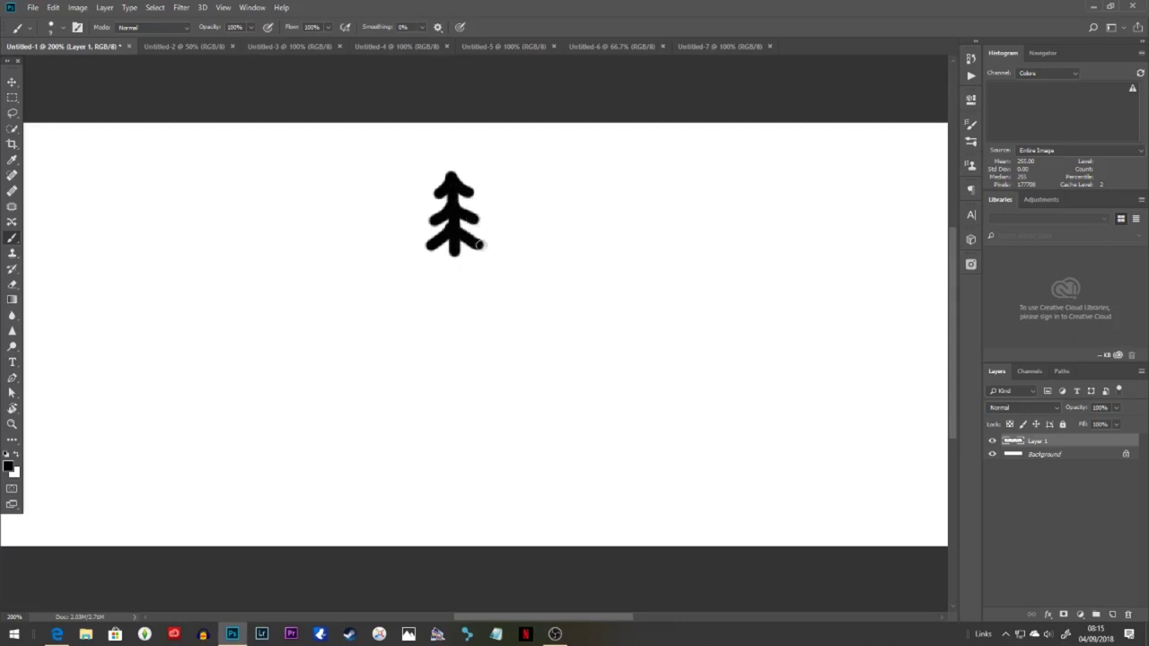
# Step: Duplicate the tree twice, placing one copy diagonally below the original and the other level with it further right
pyautogui.hotkey('ctrl', 'j')
pyautogui.hotkey('ctrl', 't')
pyautogui.moveTo(473, 241); pyautogui.dragTo(616, 359)
pyautogui.click(541, 27)
pyautogui.hotkey('ctrl', 'j')
pyautogui.hotkey('ctrl', 't')
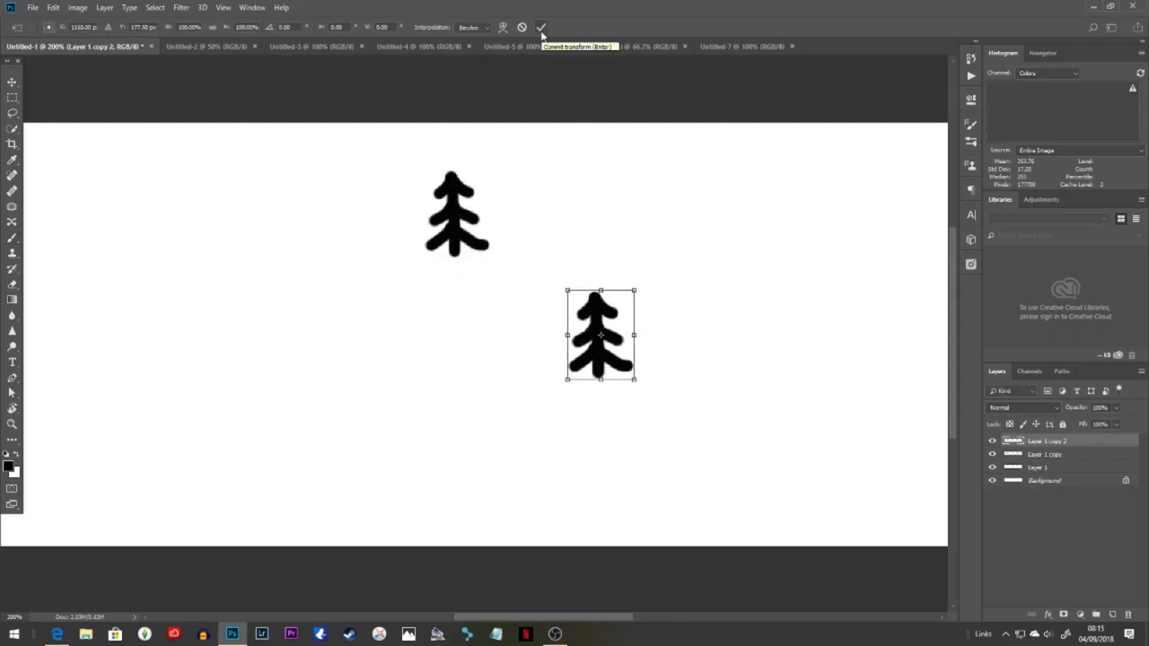
pyautogui.moveTo(615, 299); pyautogui.dragTo(708, 180)
pyautogui.click(541, 26)
# Step: Add three more copies of the tree, two staggered on the far side and one near the strip's lower edge
pyautogui.hotkey('ctrl', 'j')
pyautogui.hotkey('ctrl', 't')
pyautogui.click(542, 27)
pyautogui.hotkey('ctrl', 'j')
pyautogui.hotkey('ctrl', 't')
pyautogui.moveTo(719, 240); pyautogui.dragTo(500, 444)
pyautogui.click(541, 27)
pyautogui.hotkey('ctrl', 'j')
pyautogui.hotkey('ctrl', 't')
pyautogui.click(542, 27)
pyautogui.hotkey('ctrl', '-')
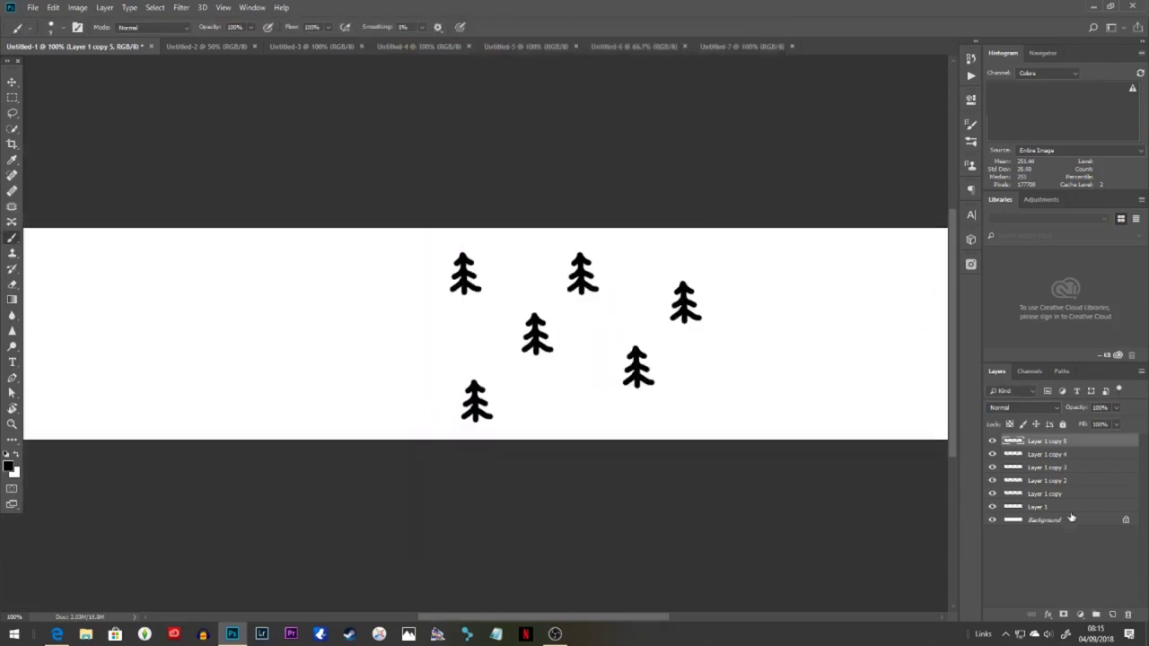
# Step: Duplicate all six tree layers together and place the copies beside the original cluster
pyautogui.keyDown('shift'); pyautogui.click(1071, 506); pyautogui.keyUp('shift')
pyautogui.hotkey('ctrl', 'j')
pyautogui.hotkey('ctrl', 't')
pyautogui.moveTo(670, 526); pyautogui.dragTo(447, 508)
pyautogui.moveTo(405, 294); pyautogui.dragTo(692, 290)
pyautogui.click(541, 27)
# Step: Duplicate the combined twelve trees as a block and move it horizontally to cover the rest of the strip
pyautogui.hotkey('ctrl', 'alt', 'a')
pyautogui.hotkey('ctrl', 'alt', 't')
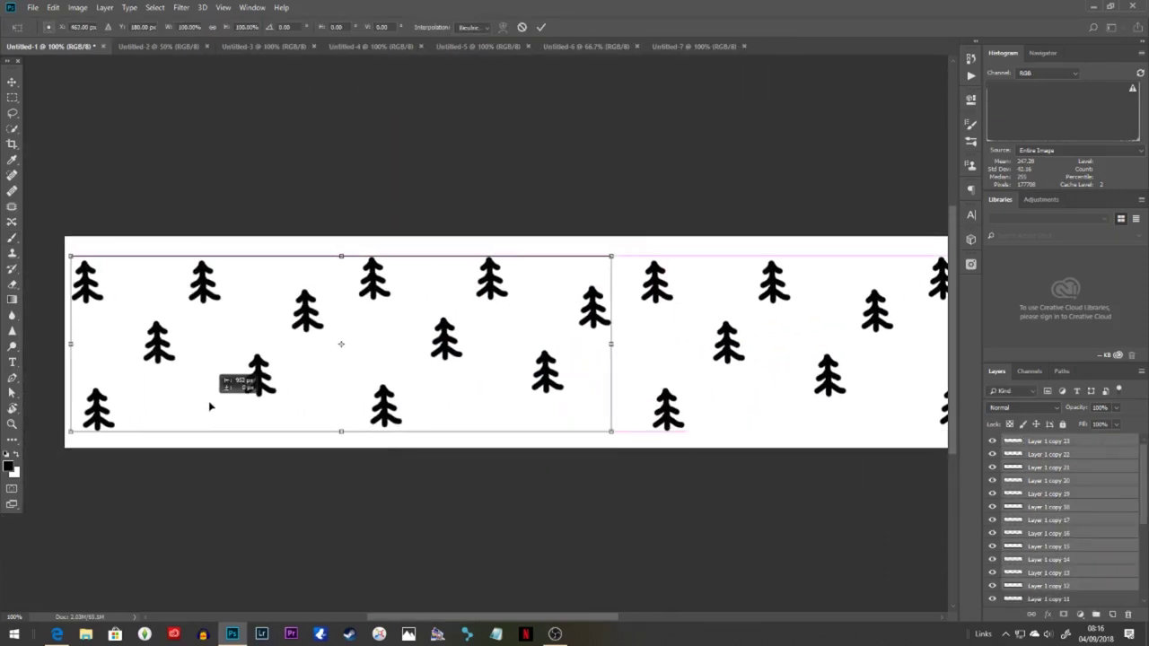
pyautogui.press('Return')
pyautogui.press('b')
pyautogui.hotkey('ctrl', '-')
# Step: Duplicate a single tree and place the copy near the strip's lower edge toward its left end
pyautogui.click(1035, 442)
pyautogui.hotkey('ctrl', 'j')
pyautogui.hotkey('ctrl', 't')
pyautogui.moveTo(287, 375); pyautogui.dragTo(159, 386)
pyautogui.click(541, 27)
# Step: Add three more single tree copies in the gaps along the lower part of the strip
pyautogui.hotkey('ctrl', 'j')
pyautogui.hotkey('ctrl', 't')
pyautogui.click(541, 27)
pyautogui.hotkey('ctrl', 'j')
pyautogui.hotkey('ctrl', 't')
pyautogui.click(541, 26)
pyautogui.hotkey('ctrl', 'j')
pyautogui.hotkey('ctrl', 't')
pyautogui.click(541, 27)
pyautogui.click(541, 27)
# Step: Add three tree copies that are partly cut off by the strip's upper edge
pyautogui.hotkey('ctrl', 'j')
pyautogui.hotkey('ctrl', 't')
pyautogui.moveTo(561, 393); pyautogui.dragTo(595, 264)
pyautogui.click(541, 27)
pyautogui.hotkey('ctrl', 'j')
pyautogui.hotkey('ctrl', 't')
pyautogui.click(541, 27)
pyautogui.hotkey('ctrl', 'j')
pyautogui.hotkey('ctrl', 't')
pyautogui.click(541, 27)
# Step: Add further tree copies in the remaining gaps, including one overlapping the lower edge in the strip's left third
pyautogui.hotkey('ctrl', 'alt', 't')
pyautogui.moveTo(404, 263); pyautogui.dragTo(246, 393)
pyautogui.click(541, 27)
pyautogui.hotkey('ctrl', 'j')
pyautogui.hotkey('ctrl', 't')
pyautogui.click(541, 27)
pyautogui.hotkey('ctrl', 'j')
pyautogui.hotkey('ctrl', 't')
pyautogui.click(541, 27)
# Step: Duplicate the tree at the upper right and place the copy over the lower edge just left of the strip's middle
pyautogui.hotkey('ctrl', 'j')
pyautogui.hotkey('ctrl', 't')
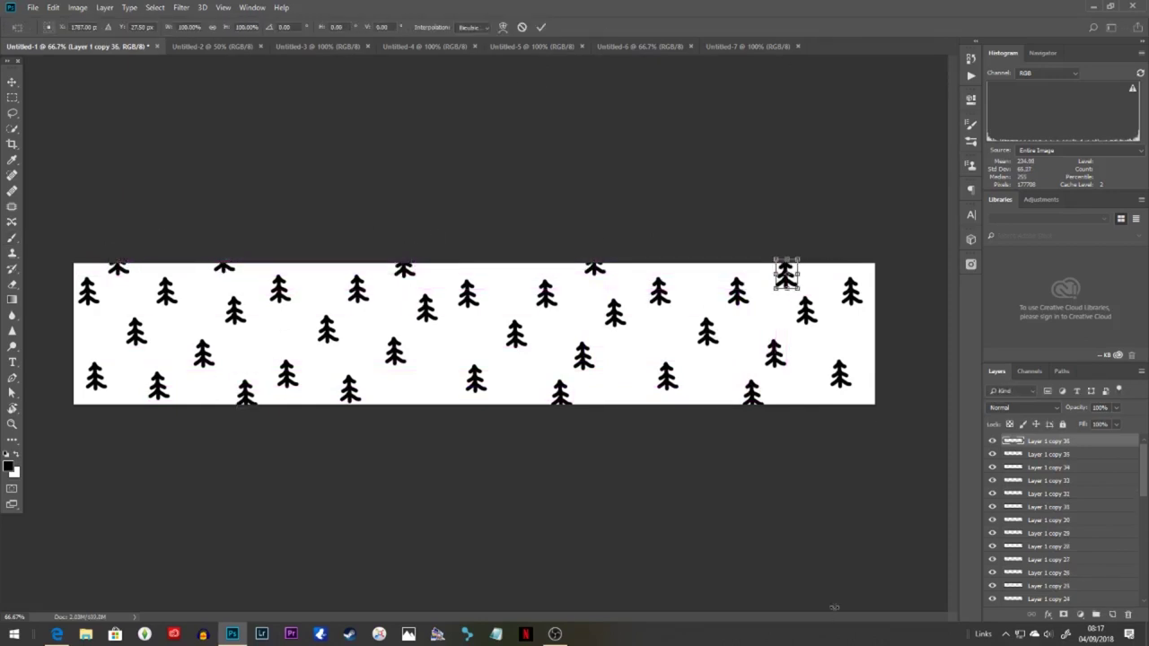
pyautogui.moveTo(786, 274); pyautogui.dragTo(438, 396)
pyautogui.click(541, 27)
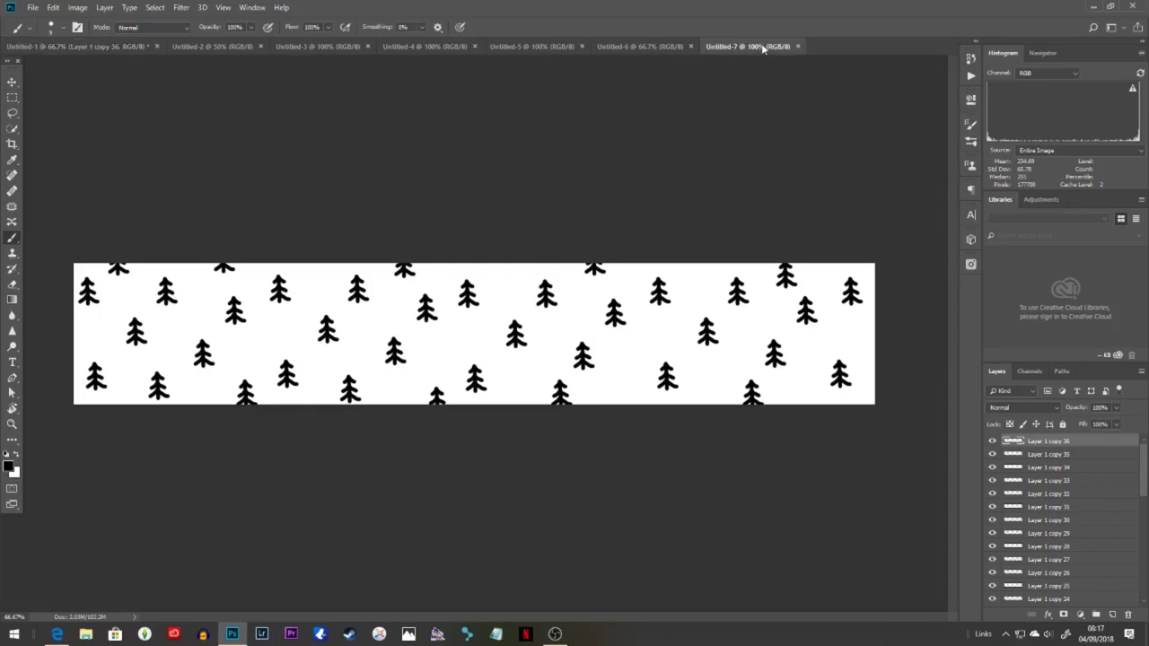
# Step: In the Untitled-7 document, add a new layer and enter the text "September" on the strip
pyautogui.click(761, 46)
pyautogui.click(1111, 615)
pyautogui.press('t')
pyautogui.click(324, 334)
pyautogui.write('September')
pyautogui.click(547, 27)
# Step: Enlarge the "September" text with Free Transform so it nearly fills the strip, and centre it
pyautogui.hotkey('ctrl', 't')
pyautogui.moveTo(440, 330); pyautogui.dragTo(531, 333)
pyautogui.moveTo(613, 333); pyautogui.dragTo(705, 333)
pyautogui.moveTo(465, 288); pyautogui.dragTo(465, 280)
pyautogui.moveTo(603, 319); pyautogui.dragTo(616, 317)
pyautogui.click(541, 27)
# Step: On Layer 1, paint black arrow details with the Brush on the letters S, p and t of "September"
pyautogui.click(1038, 456)
pyautogui.hotkey('ctrl', '+')
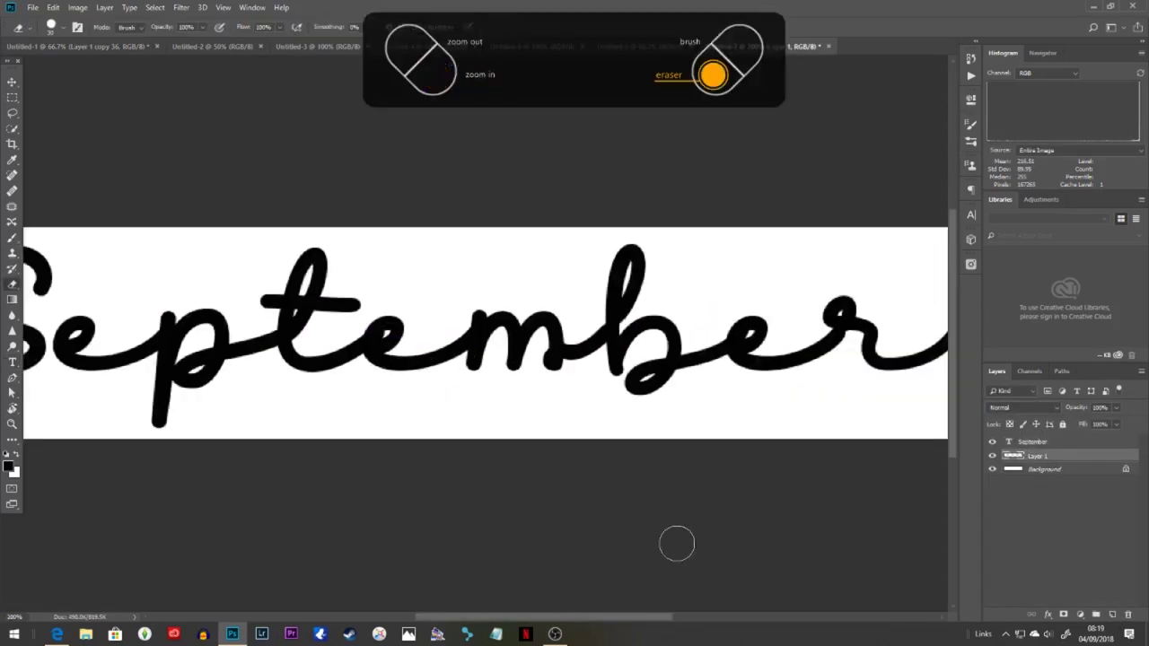
pyautogui.press('b')
pyautogui.moveTo(315, 359); pyautogui.dragTo(686, 427)
pyautogui.moveTo(524, 424); pyautogui.dragTo(438, 325)
pyautogui.moveTo(441, 365); pyautogui.dragTo(426, 386)
pyautogui.moveTo(457, 363)
pyautogui.mouseDown()
pyautogui.moveTo(476, 380)
pyautogui.moveTo(468, 393)
pyautogui.mouseUp()
pyautogui.moveTo(440, 384); pyautogui.dragTo(431, 395)
pyautogui.moveTo(593, 242); pyautogui.dragTo(465, 290)
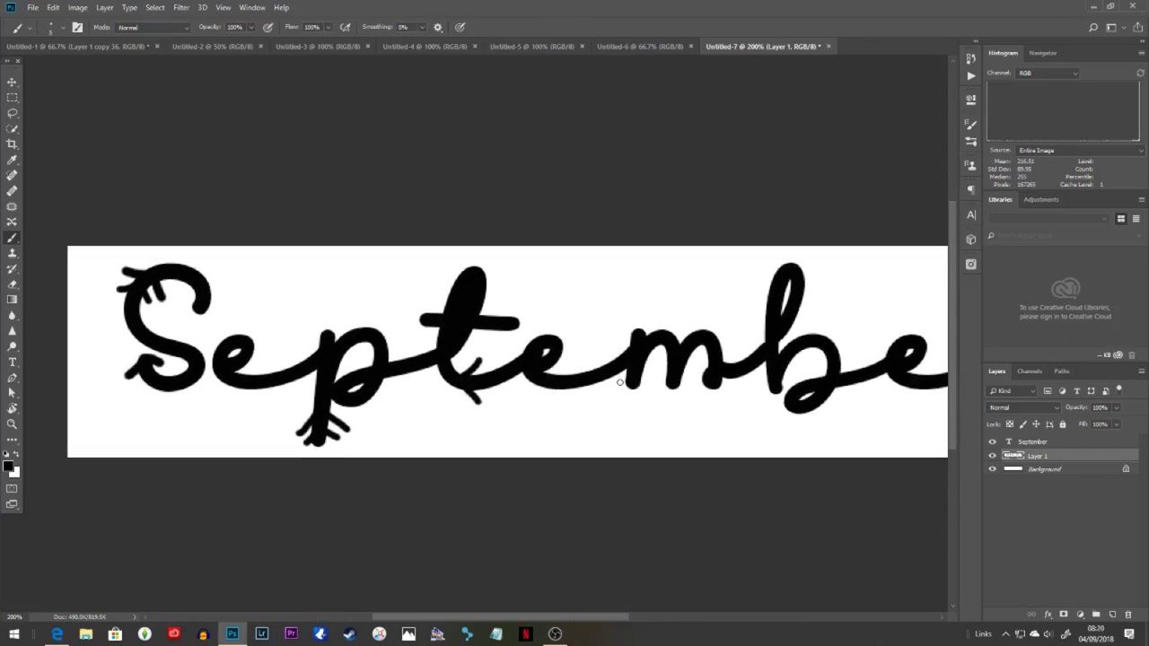
# Step: Paint small arrowheads on the t's crossbar, the lower ends of the m and b, and the final r's tail
pyautogui.hscroll(5, 419, 321)
pyautogui.scroll(-1, 468, 356)
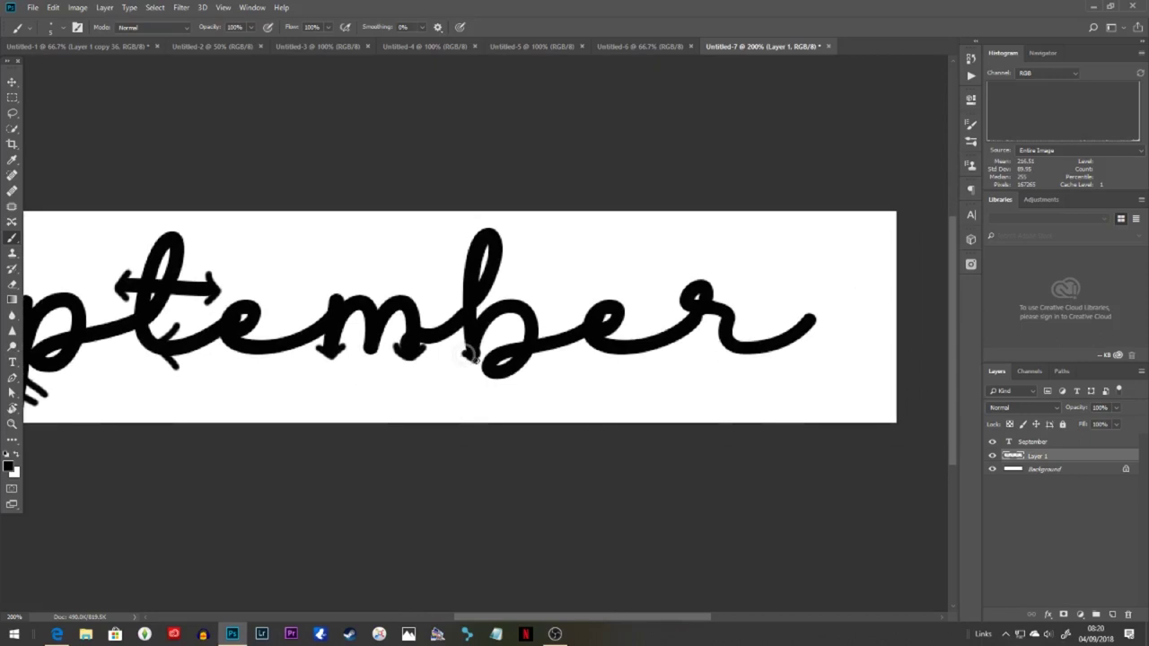
pyautogui.scroll(-1, 470, 283)
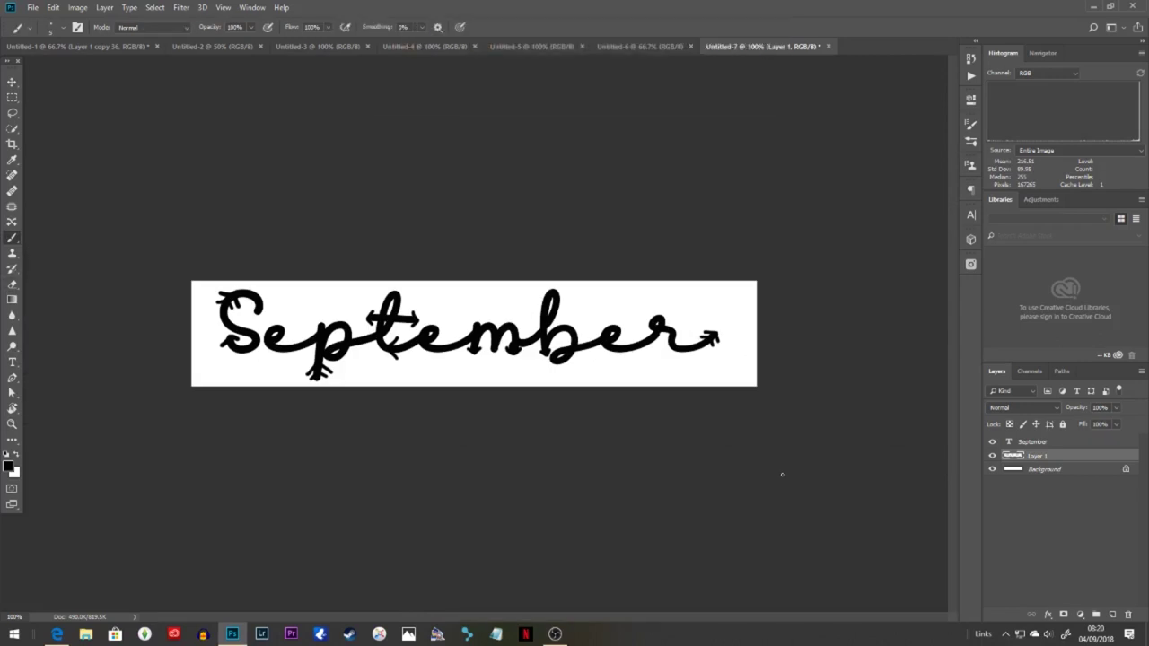
# Step: Group the "September" text with its arrow layer, and group all the tree layers in Untitled-1
pyautogui.keyDown('shift'); pyautogui.click(1033, 443); pyautogui.keyUp('shift')
pyautogui.hotkey('ctrl', 'g')
pyautogui.click(77, 50)
pyautogui.scroll(-10, 1064, 498)
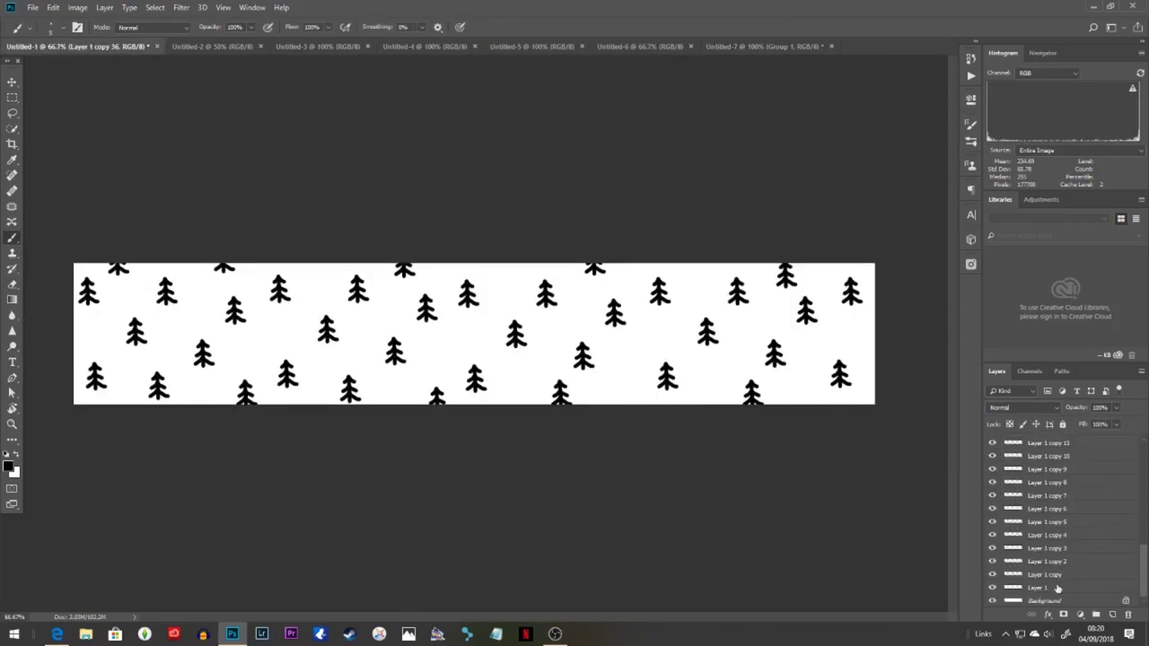
pyautogui.keyDown('shift'); pyautogui.click(1056, 588); pyautogui.keyUp('shift')
pyautogui.hotkey('ctrl', 'g')
# Step: Add a new layer directly above the Background and set the foreground colour to light grey (d6d4d4)
pyautogui.click(1044, 457)
pyautogui.click(1112, 614)
pyautogui.click(8, 465)
pyautogui.click(673, 189)
pyautogui.click(940, 165)
# Step: Enlarge the brush and paint light grey vertical tree-trunk stripes at intervals across the whole strip behind the trees
pyautogui.press(']')
pyautogui.press(']')
pyautogui.press(']')
pyautogui.press(']')
pyautogui.press(']')
pyautogui.press(']')
pyautogui.press(']')
pyautogui.press(']')
pyautogui.press(']')
pyautogui.press(']')
pyautogui.moveTo(87, 260)
pyautogui.mouseDown()
pyautogui.moveTo(87, 407)
pyautogui.moveTo(132, 258)
pyautogui.mouseUp()
pyautogui.moveTo(162, 255)
pyautogui.mouseDown()
pyautogui.moveTo(163, 422)
pyautogui.moveTo(199, 251)
pyautogui.mouseUp()
pyautogui.moveTo(238, 253)
pyautogui.mouseDown()
pyautogui.moveTo(241, 422)
pyautogui.moveTo(286, 248)
pyautogui.moveTo(320, 420)
pyautogui.mouseUp()
pyautogui.moveTo(364, 420); pyautogui.dragTo(367, 248)
pyautogui.moveTo(403, 250)
pyautogui.mouseDown()
pyautogui.moveTo(406, 422)
pyautogui.moveTo(452, 262)
pyautogui.mouseUp()
pyautogui.moveTo(491, 262)
pyautogui.mouseDown()
pyautogui.moveTo(492, 405)
pyautogui.moveTo(538, 262)
pyautogui.mouseUp()
pyautogui.moveTo(578, 262); pyautogui.dragTo(578, 405)
pyautogui.moveTo(623, 405)
pyautogui.mouseDown()
pyautogui.moveTo(623, 262)
pyautogui.moveTo(664, 406)
pyautogui.mouseUp()
pyautogui.moveTo(713, 405)
pyautogui.mouseDown()
pyautogui.moveTo(713, 262)
pyautogui.moveTo(759, 406)
pyautogui.mouseUp()
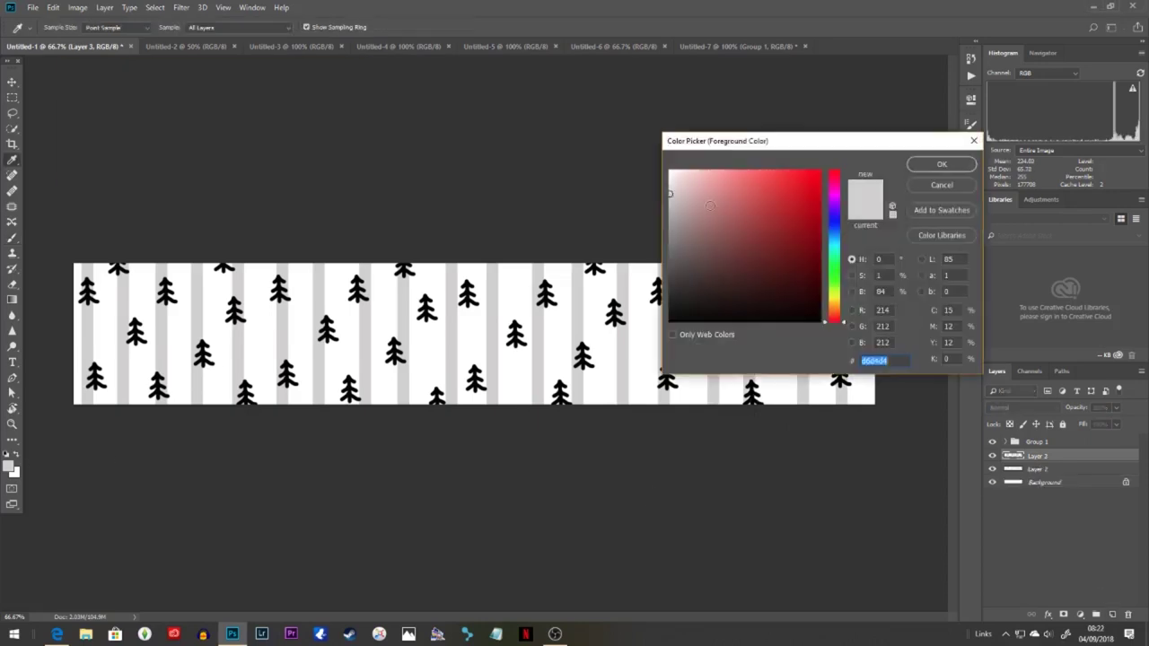
# Step: Paint paler grey branches on both sides of a middle trunk on Layer 3, and move that layer below the trunk layer
pyautogui.scroll(3, 550, 204)
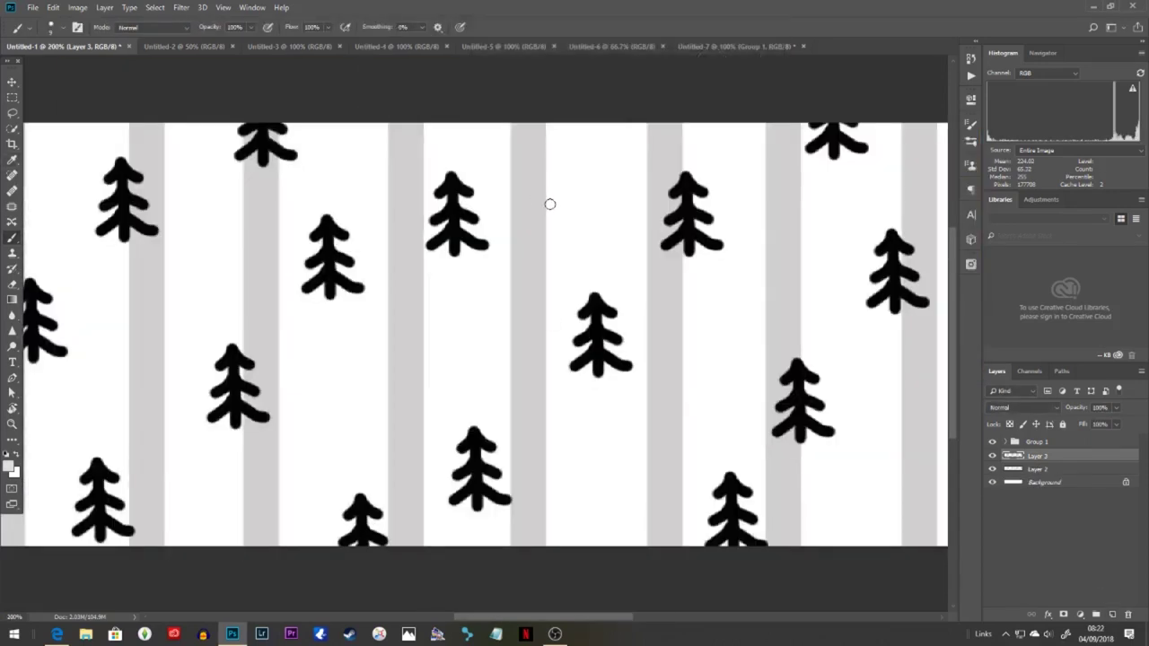
pyautogui.moveTo(514, 260); pyautogui.dragTo(472, 198)
pyautogui.moveTo(549, 323); pyautogui.dragTo(606, 256)
pyautogui.moveTo(458, 319); pyautogui.dragTo(509, 382)
pyautogui.moveTo(1040, 456); pyautogui.dragTo(1062, 472)
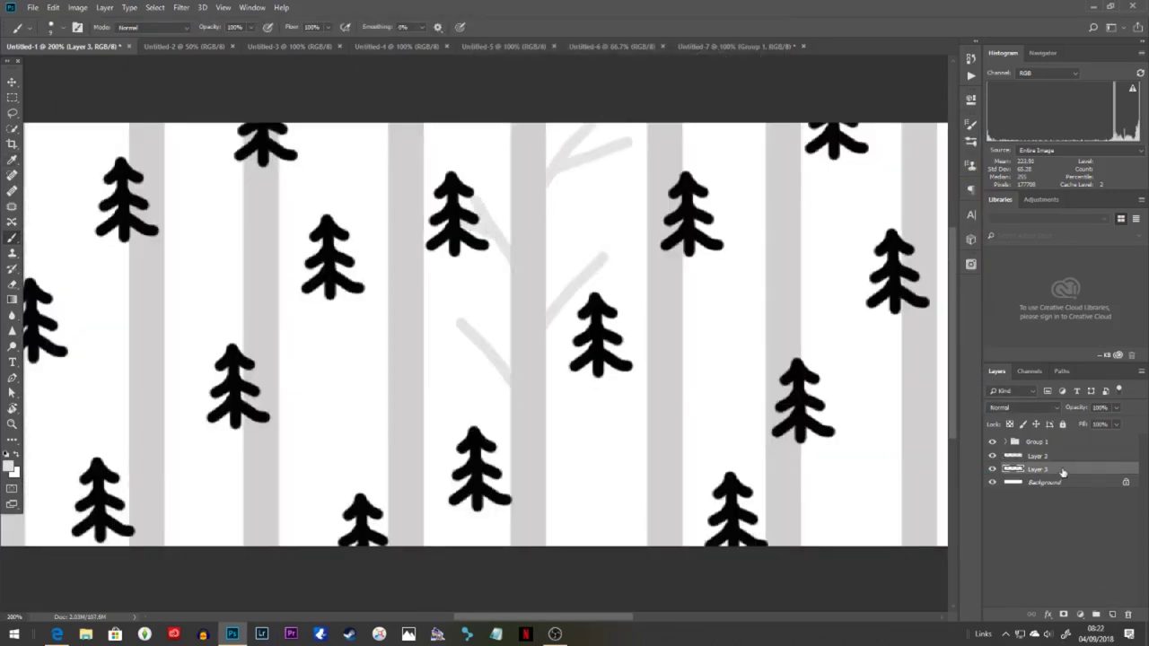
# Step: Paint pale grey branches and forked twigs on both sides of the remaining trunks along the whole forest strip on Layer 3
pyautogui.moveTo(516, 489); pyautogui.dragTo(442, 419)
pyautogui.moveTo(425, 531); pyautogui.dragTo(461, 482)
pyautogui.moveTo(387, 441); pyautogui.dragTo(321, 334)
pyautogui.moveTo(388, 512); pyautogui.dragTo(321, 443)
pyautogui.moveTo(425, 349); pyautogui.dragTo(458, 269)
pyautogui.moveTo(403, 225); pyautogui.dragTo(420, 303)
pyautogui.moveTo(463, 344); pyautogui.dragTo(537, 249)
pyautogui.moveTo(428, 463); pyautogui.dragTo(378, 398)
pyautogui.moveTo(424, 308); pyautogui.dragTo(394, 274)
pyautogui.moveTo(423, 178); pyautogui.dragTo(377, 127)
pyautogui.moveTo(456, 100); pyautogui.dragTo(458, 243)
pyautogui.moveTo(585, 433); pyautogui.dragTo(643, 365)
pyautogui.moveTo(585, 583)
pyautogui.mouseDown()
pyautogui.moveTo(641, 512)
pyautogui.moveTo(466, 376)
pyautogui.mouseUp()
pyautogui.moveTo(531, 431); pyautogui.dragTo(594, 314)
pyautogui.moveTo(533, 263); pyautogui.dragTo(584, 171)
pyautogui.moveTo(473, 108); pyautogui.dragTo(476, 131)
pyautogui.moveTo(494, 277); pyautogui.dragTo(431, 264)
pyautogui.moveTo(529, 133); pyautogui.dragTo(500, 331)
pyautogui.moveTo(624, 323); pyautogui.dragTo(707, 246)
pyautogui.moveTo(589, 424); pyautogui.dragTo(556, 395)
pyautogui.moveTo(626, 458); pyautogui.dragTo(679, 404)
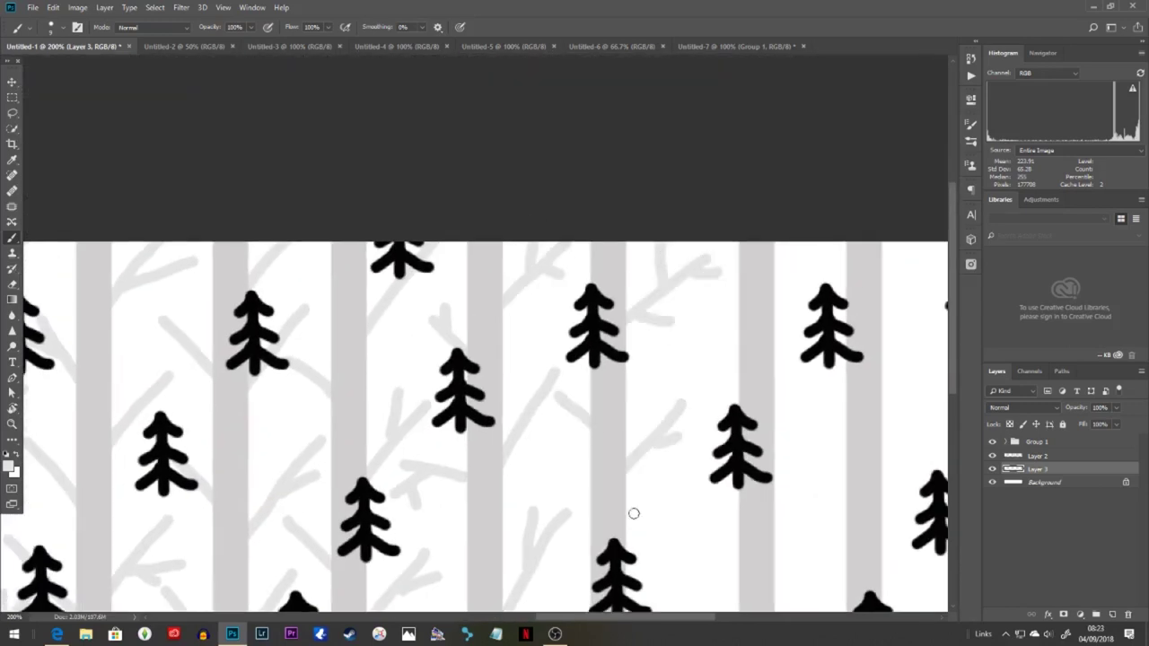
pyautogui.moveTo(634, 512); pyautogui.dragTo(621, 294)
pyautogui.scroll(2, 654, 377)
pyautogui.hscroll(4, 655, 377)
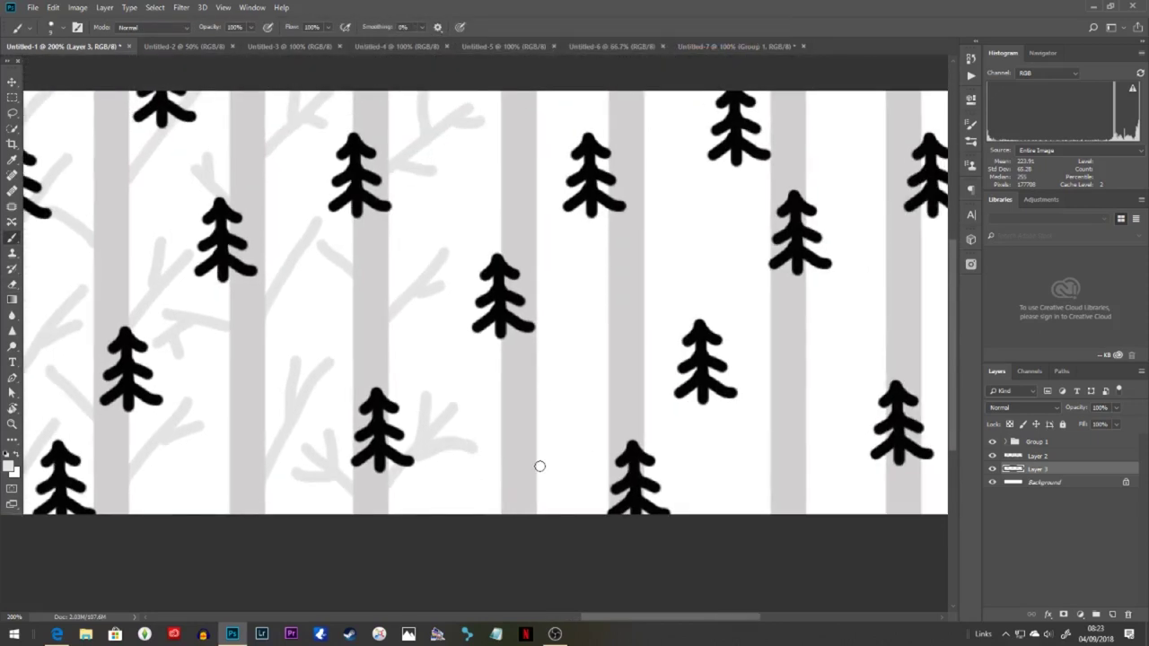
pyautogui.moveTo(504, 216); pyautogui.dragTo(454, 172)
pyautogui.moveTo(645, 305); pyautogui.dragTo(704, 228)
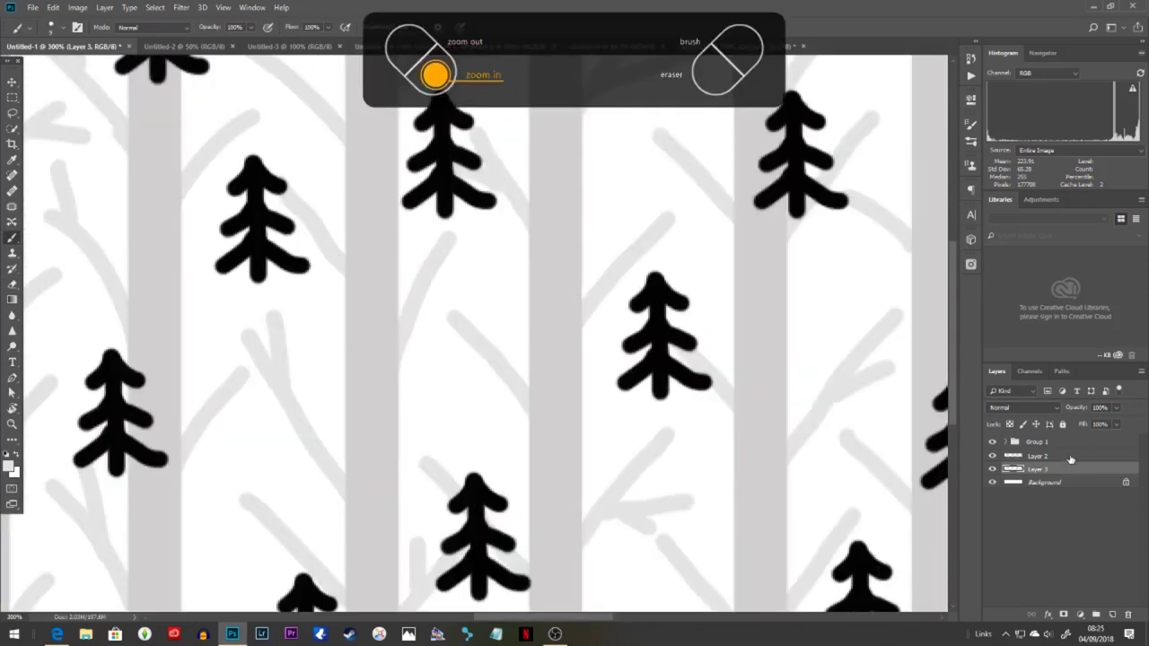
# Step: Add a new layer directly above the trunk layer, Layer 2, and reduce the brush size for finer branches
pyautogui.click(1069, 460)
pyautogui.click(1112, 615)
pyautogui.press('[')
pyautogui.press('[')
pyautogui.press('[')
pyautogui.press('[')
pyautogui.press('[')
# Step: Paint thin pale grey twigs on Layer 4 among the trunks and branches across the entire forest strip
pyautogui.moveTo(772, 304); pyautogui.dragTo(811, 269)
pyautogui.moveTo(763, 377); pyautogui.dragTo(725, 297)
pyautogui.moveTo(708, 406); pyautogui.dragTo(655, 329)
pyautogui.scroll(5, 456, 322)
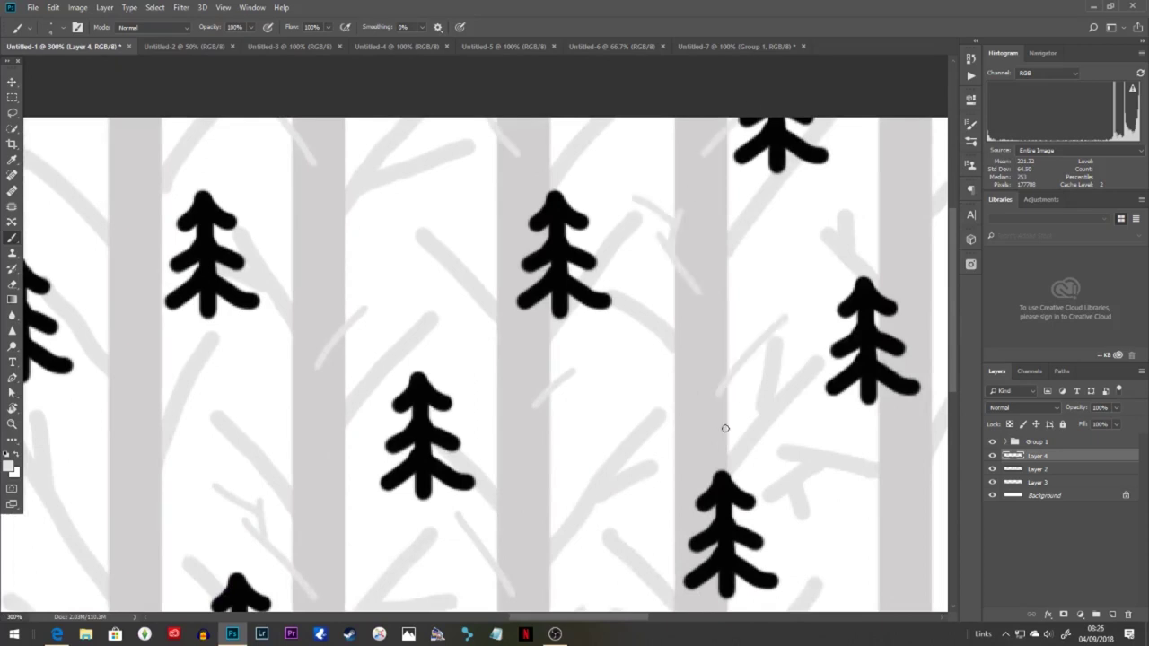
pyautogui.moveTo(726, 429); pyautogui.dragTo(454, 215)
pyautogui.moveTo(500, 495); pyautogui.dragTo(573, 478)
pyautogui.moveTo(550, 341); pyautogui.dragTo(630, 291)
pyautogui.moveTo(630, 291); pyautogui.dragTo(621, 402)
pyautogui.moveTo(763, 359); pyautogui.dragTo(443, 230)
pyautogui.moveTo(490, 302); pyautogui.dragTo(554, 240)
pyautogui.moveTo(694, 498); pyautogui.dragTo(610, 447)
pyautogui.moveTo(772, 386); pyautogui.dragTo(464, 299)
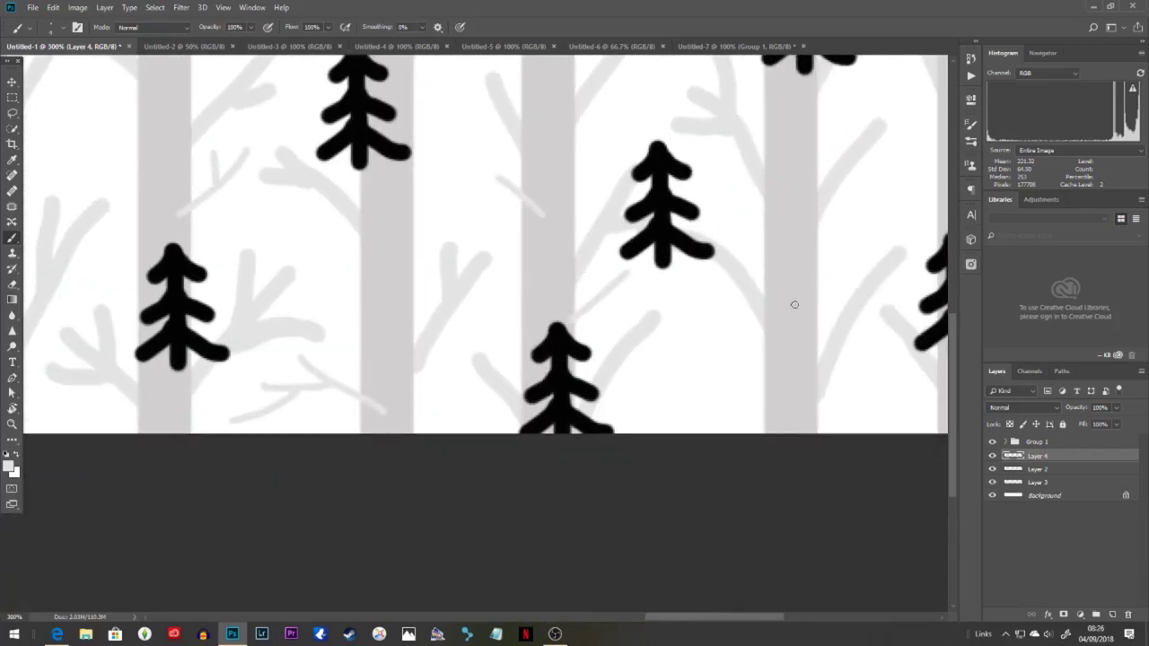
pyautogui.moveTo(794, 305); pyautogui.dragTo(668, 386)
pyautogui.moveTo(830, 278); pyautogui.dragTo(757, 432)
pyautogui.moveTo(723, 287); pyautogui.dragTo(779, 243)
pyautogui.moveTo(897, 253)
pyautogui.mouseDown()
pyautogui.moveTo(638, 387)
pyautogui.moveTo(620, 378)
pyautogui.mouseUp()
pyautogui.moveTo(617, 409); pyautogui.dragTo(524, 475)
pyautogui.moveTo(75, 229); pyautogui.dragTo(553, 239)
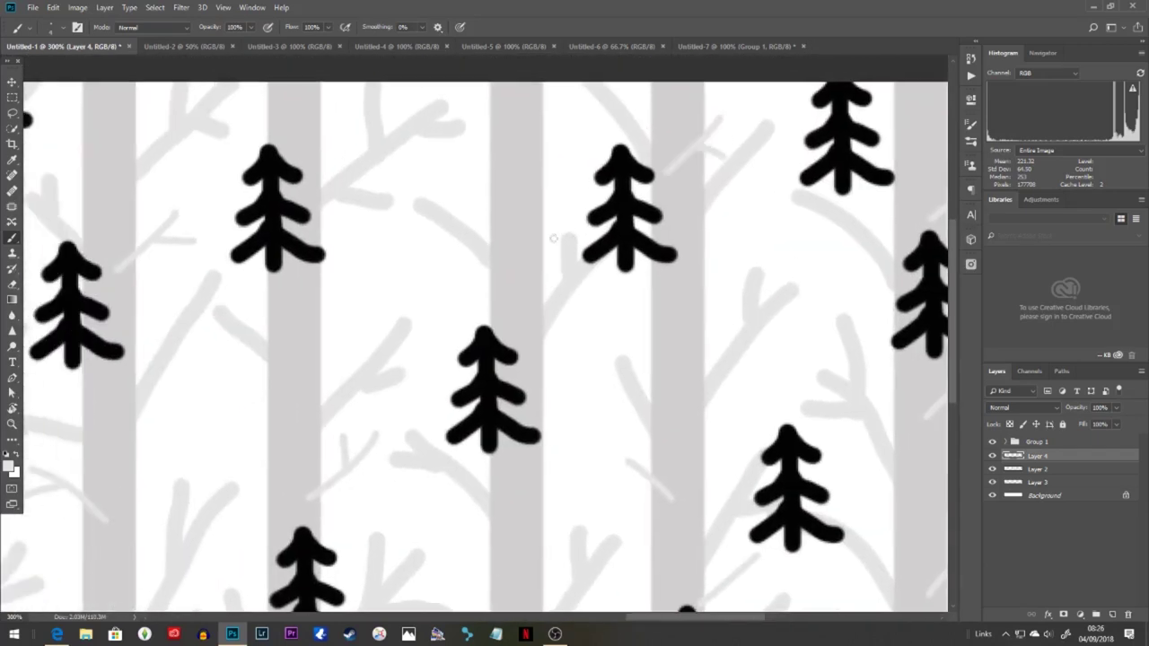
pyautogui.moveTo(513, 197); pyautogui.dragTo(442, 146)
pyautogui.moveTo(107, 269); pyautogui.dragTo(728, 317)
pyautogui.moveTo(125, 395); pyautogui.dragTo(757, 301)
pyautogui.moveTo(598, 420); pyautogui.dragTo(656, 375)
pyautogui.moveTo(557, 361); pyautogui.dragTo(600, 398)
pyautogui.moveTo(366, 399)
pyautogui.mouseDown()
pyautogui.moveTo(487, 259)
pyautogui.moveTo(573, 318)
pyautogui.mouseUp()
pyautogui.moveTo(353, 376); pyautogui.dragTo(423, 446)
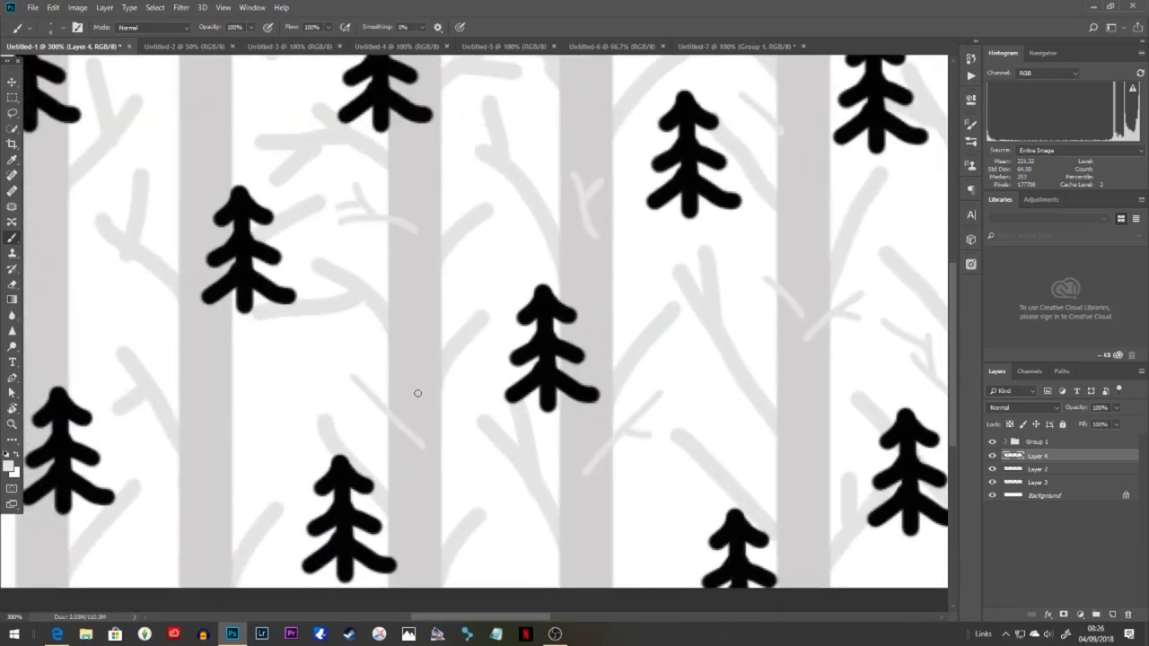
pyautogui.scroll(-4, 418, 394)
pyautogui.hscroll(-2, 269, 359)
pyautogui.scroll(6, 316, 211)
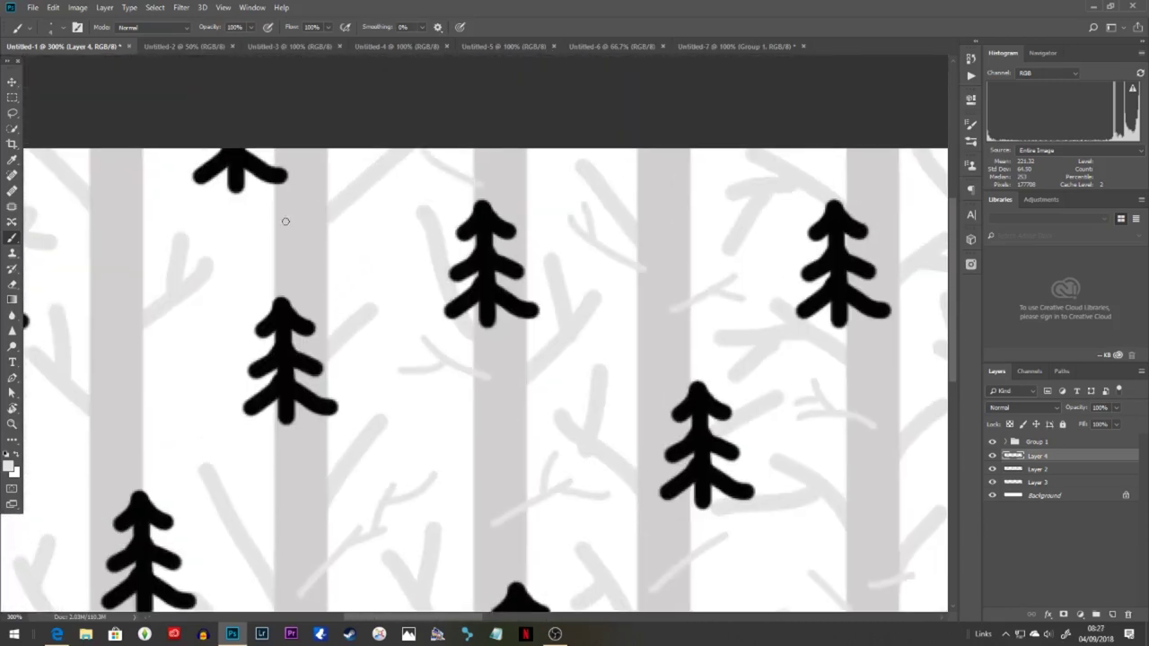
pyautogui.scroll(-3, 410, 333)
pyautogui.moveTo(279, 346); pyautogui.dragTo(593, 339)
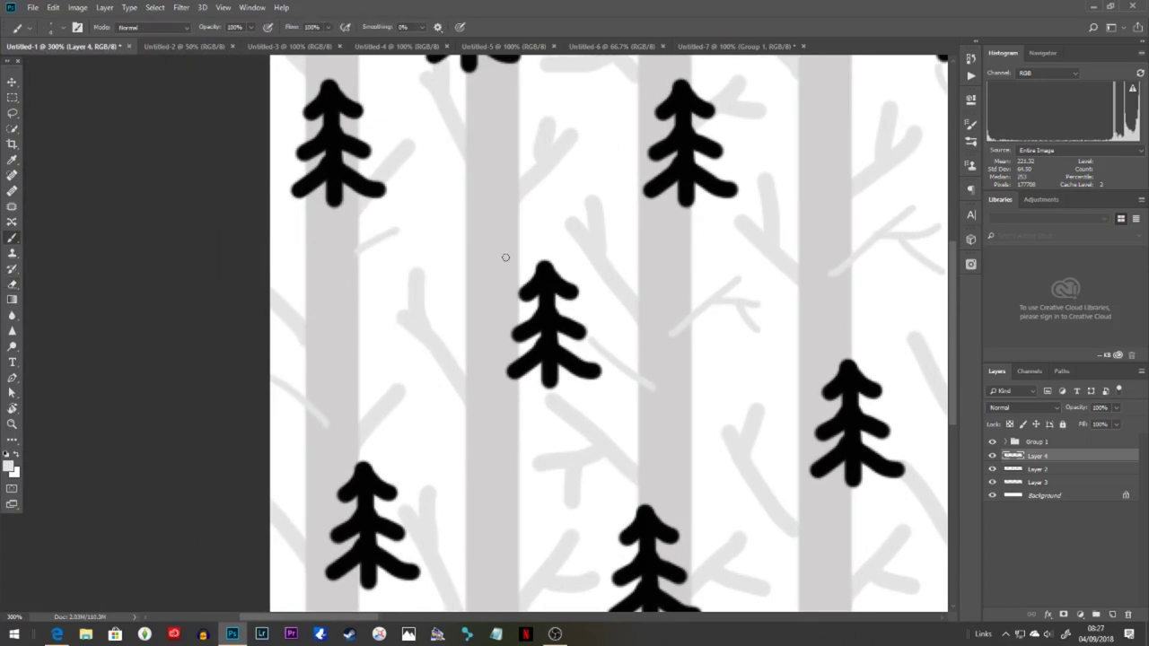
pyautogui.hotkey('ctrl', '-')
pyautogui.hotkey('ctrl', '-')
pyautogui.hotkey('ctrl', '-')
# Step: In Untitled-7, paint a thick light grey halo around the "September" lettering and its arrows on Layer 2
pyautogui.click(738, 46)
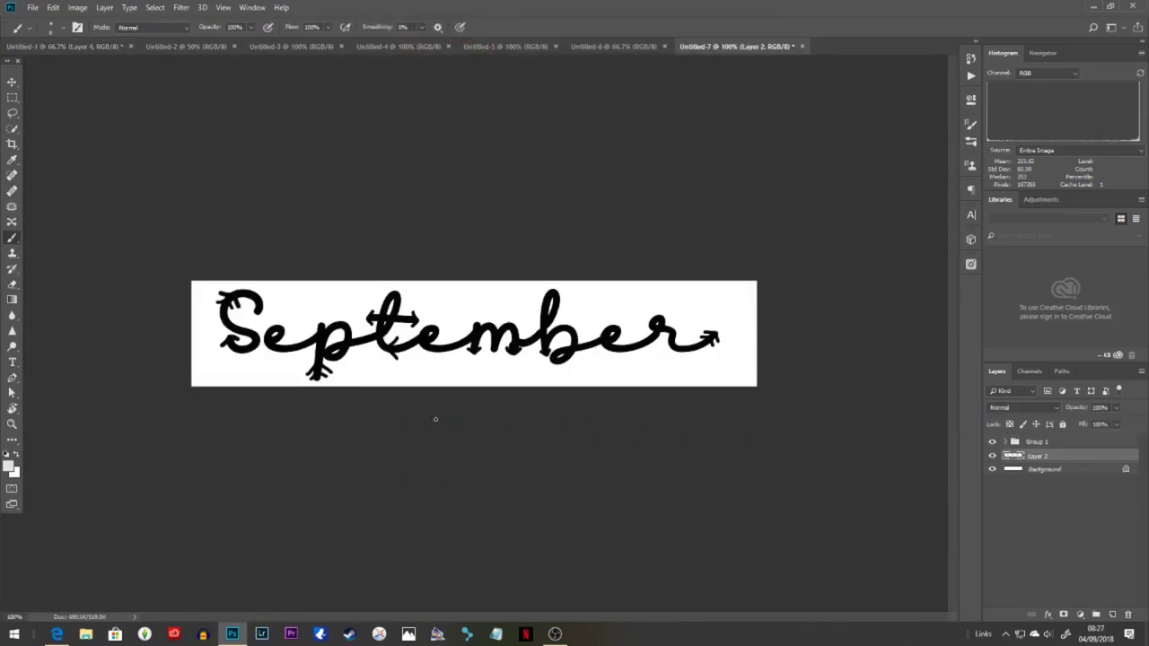
pyautogui.scroll(3, 242, 287)
pyautogui.moveTo(232, 242)
pyautogui.mouseDown()
pyautogui.moveTo(327, 358)
pyautogui.moveTo(301, 256)
pyautogui.moveTo(377, 350)
pyautogui.moveTo(453, 361)
pyautogui.moveTo(412, 350)
pyautogui.mouseUp()
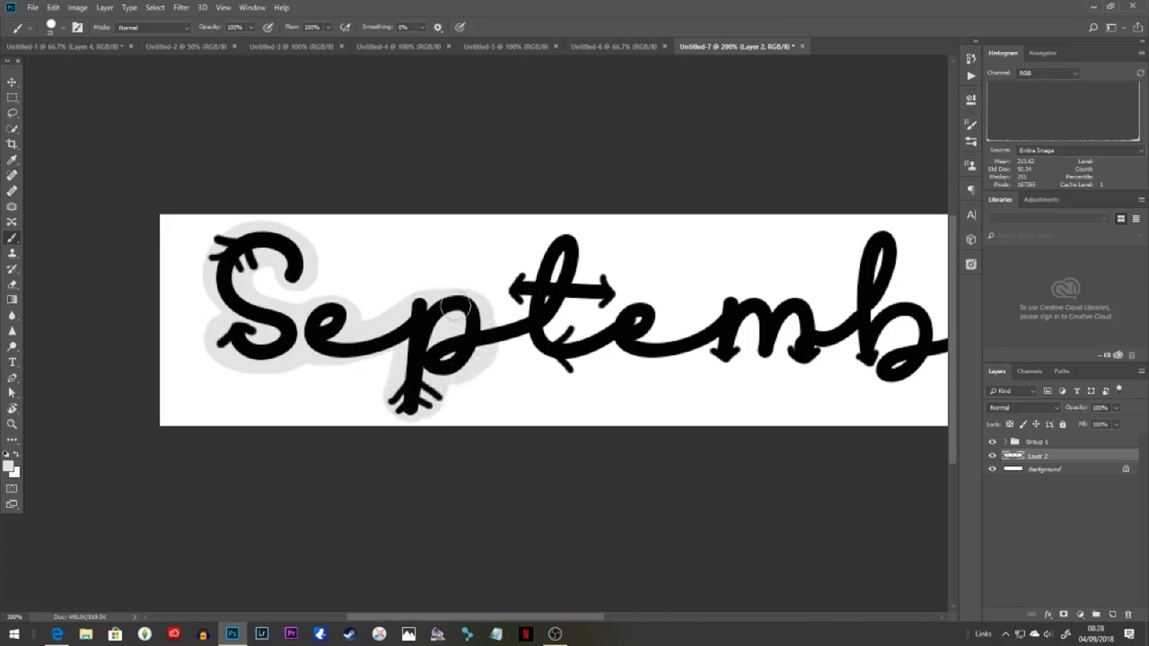
pyautogui.moveTo(558, 294)
pyautogui.mouseDown()
pyautogui.moveTo(696, 336)
pyautogui.moveTo(862, 355)
pyautogui.mouseUp()
pyautogui.moveTo(706, 392); pyautogui.dragTo(366, 373)
pyautogui.moveTo(536, 318)
pyautogui.mouseDown()
pyautogui.moveTo(593, 310)
pyautogui.moveTo(788, 331)
pyautogui.moveTo(849, 302)
pyautogui.mouseUp()
pyautogui.press('e')
pyautogui.hotkey('ctrl', '-')
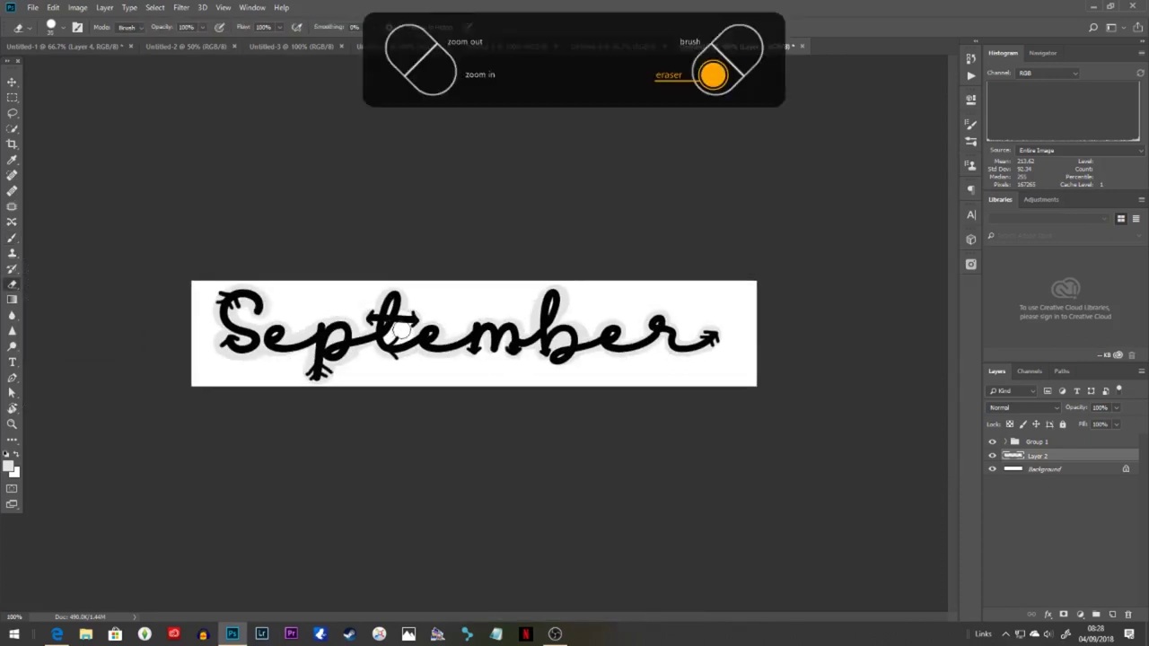
pyautogui.press('b')
pyautogui.hotkey('ctrl', 'Tab')
pyautogui.hotkey('ctrl', 'shift', 'Tab')
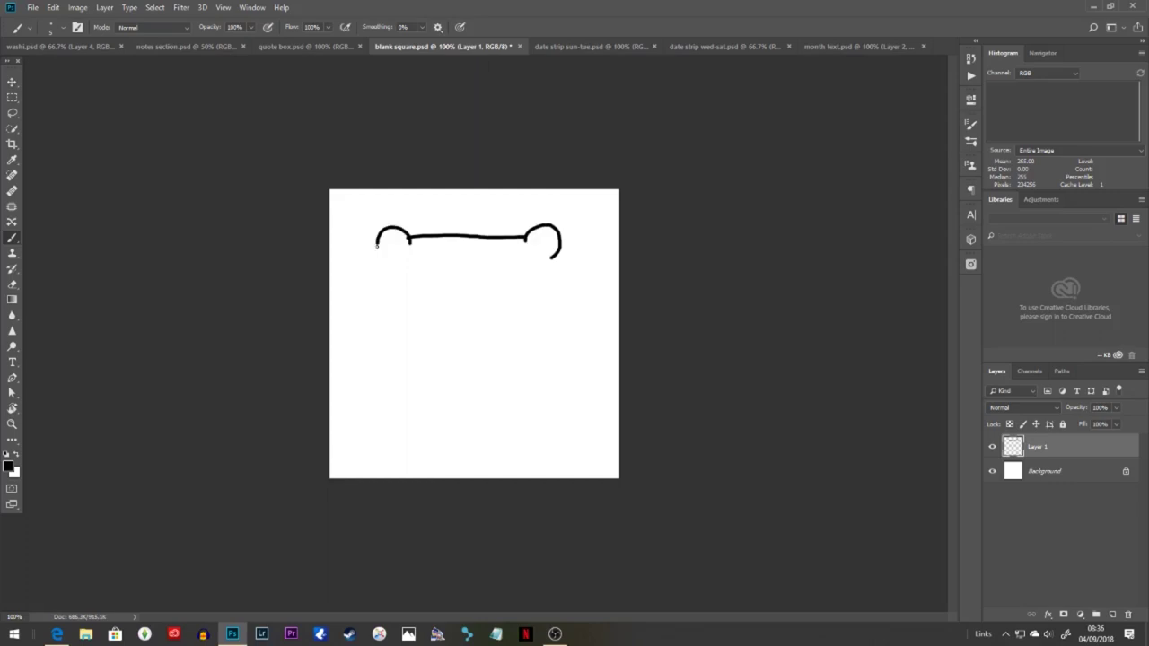
# Step: Curve the bear's head line into both ears and draw small inner-ear shapes on Layer 1 of blank square.psd
pyautogui.press('e')
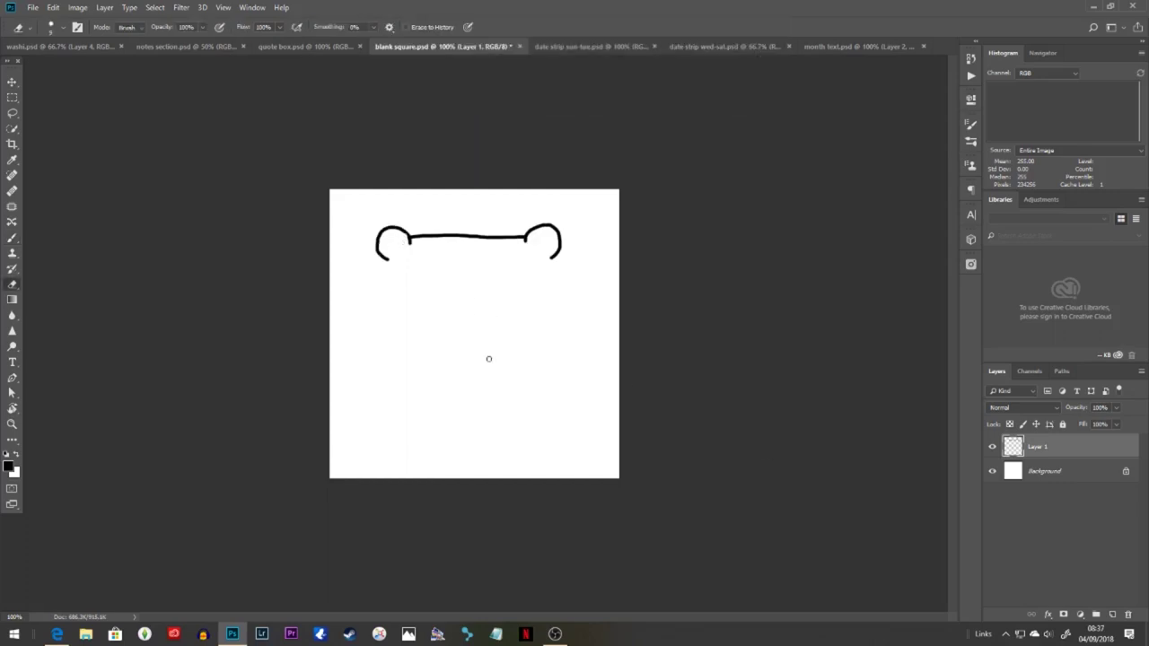
pyautogui.press('b')
pyautogui.hotkey('ctrl', '+')
pyautogui.moveTo(506, 274); pyautogui.dragTo(498, 320)
pyautogui.moveTo(552, 188); pyautogui.dragTo(567, 195)
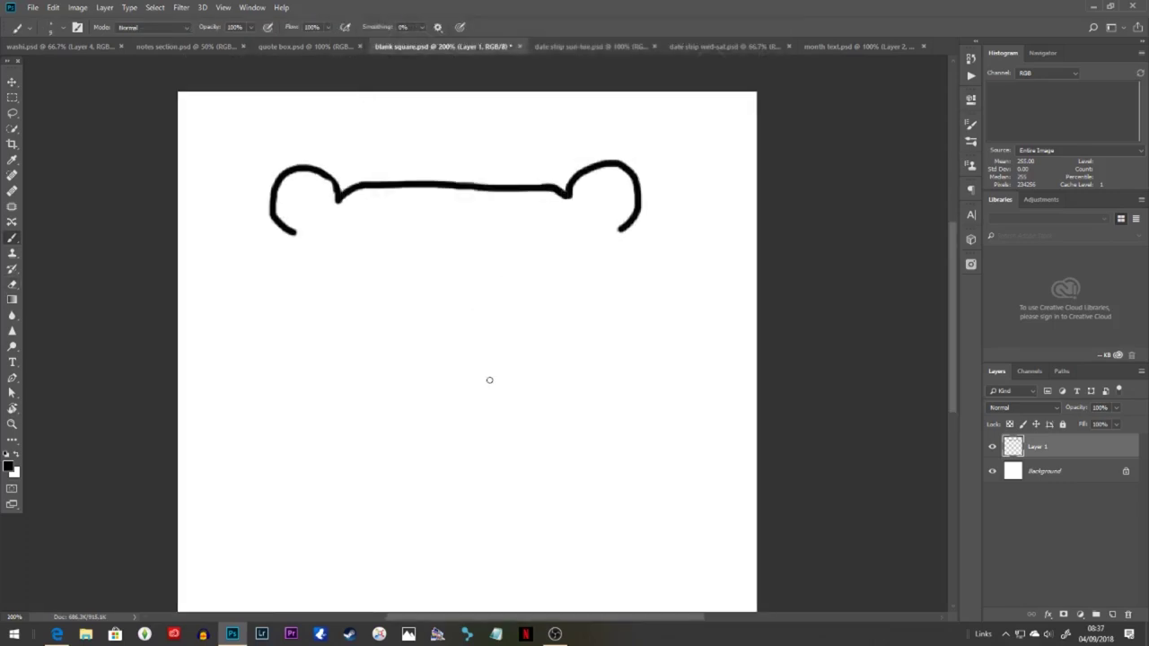
pyautogui.press('e')
pyautogui.press('b')
pyautogui.moveTo(302, 220); pyautogui.dragTo(321, 193)
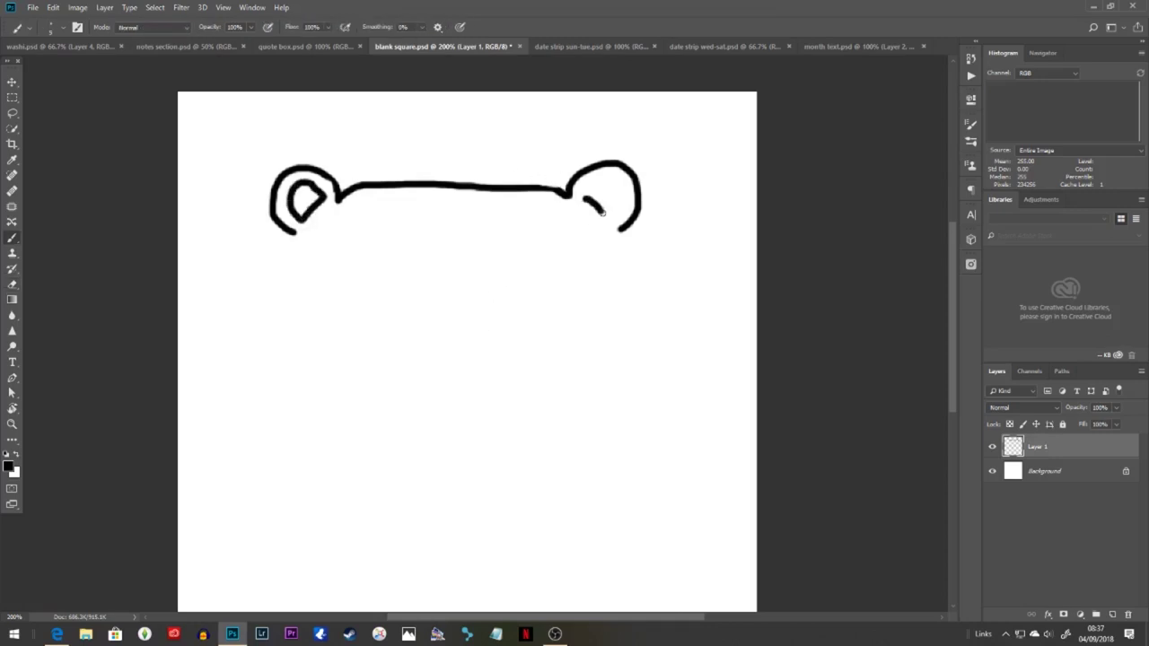
pyautogui.scroll(-2, 370, 356)
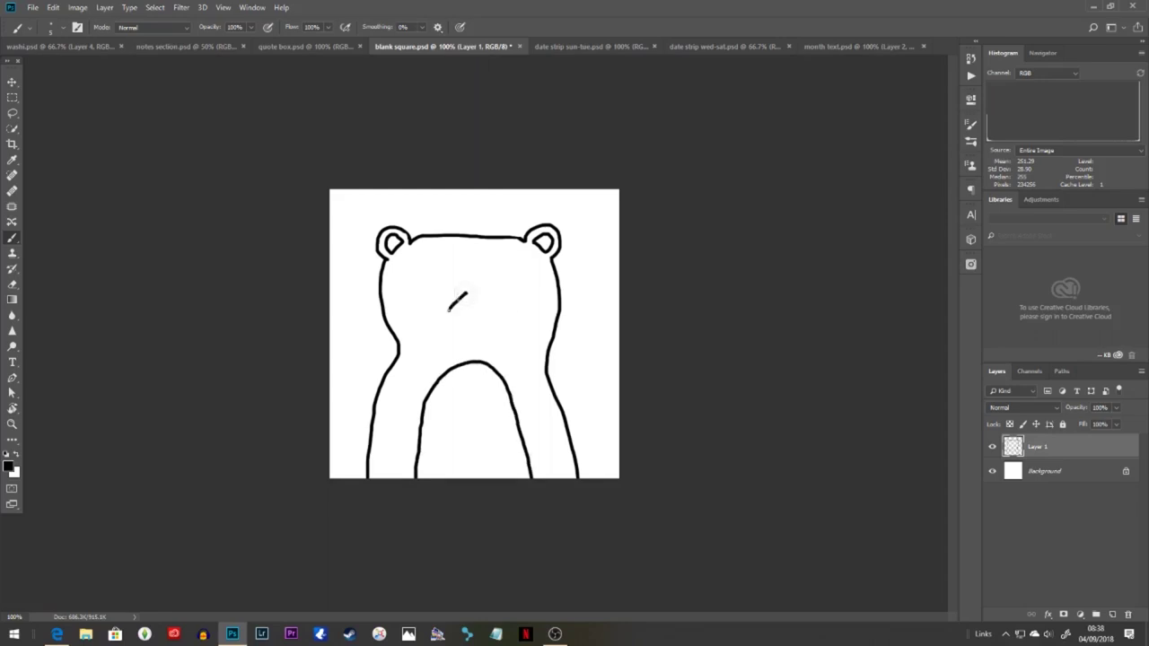
# Step: Undo the last muzzle stroke, then draw the bear's rounded muzzle and two dot eyes above it
pyautogui.hotkey('ctrl', 'z')
pyautogui.hotkey('ctrl', '+')
pyautogui.moveTo(466, 242); pyautogui.dragTo(427, 297)
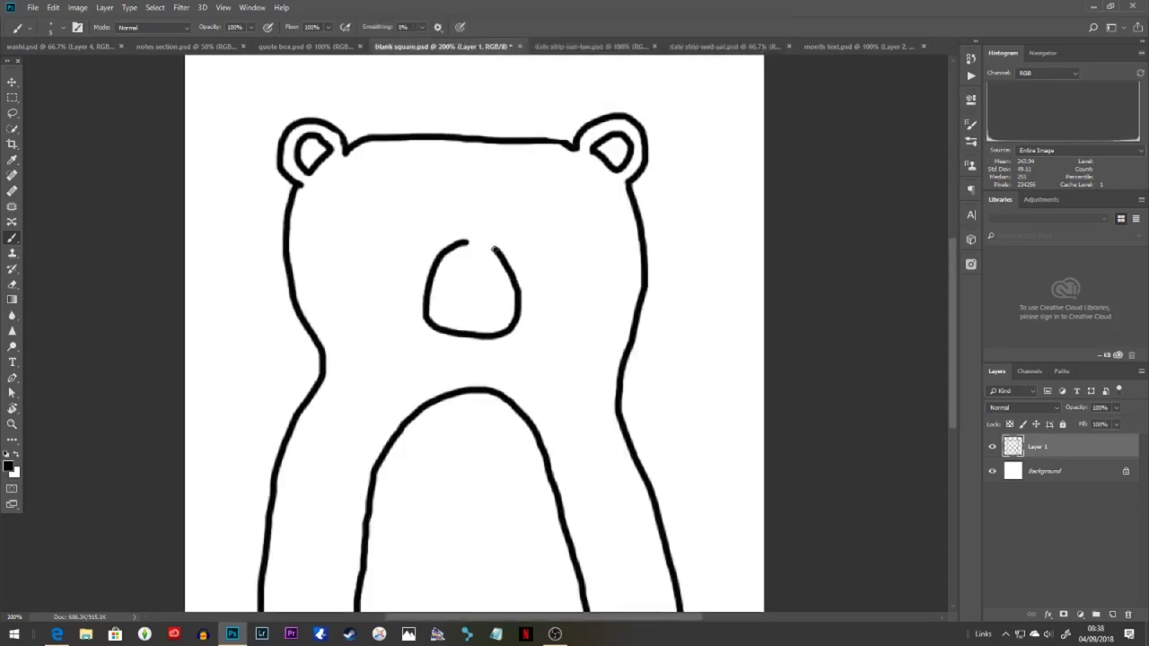
pyautogui.rightClick(539, 214)
pyautogui.moveTo(536, 217); pyautogui.dragTo(537, 219)
pyautogui.moveTo(398, 219); pyautogui.dragTo(399, 223)
# Step: Add a new layer beneath the bear outline, choose a foreground colour, and start colouring the bear
pyautogui.click(1112, 614)
pyautogui.moveTo(1068, 447); pyautogui.dragTo(1068, 482)
pyautogui.click(8, 465)
pyautogui.click(671, 241)
pyautogui.click(949, 164)
pyautogui.moveTo(445, 272); pyautogui.dragTo(455, 262)
# Step: Choose a second foreground colour and paint further areas of the bear beneath its outline
pyautogui.click(10, 467)
pyautogui.click(672, 218)
pyautogui.click(949, 164)
pyautogui.moveTo(436, 312)
pyautogui.mouseDown()
pyautogui.moveTo(445, 266)
pyautogui.moveTo(479, 385)
pyautogui.mouseUp()
pyautogui.scroll(-2, 479, 385)
pyautogui.moveTo(416, 423)
pyautogui.mouseDown()
pyautogui.moveTo(473, 360)
pyautogui.moveTo(412, 578)
pyautogui.moveTo(559, 495)
pyautogui.moveTo(512, 359)
pyautogui.moveTo(451, 321)
pyautogui.mouseUp()
pyautogui.scroll(3, 503, 378)
pyautogui.moveTo(596, 169); pyautogui.dragTo(609, 180)
# Step: Choose a third foreground colour and make the brush much smaller for fine details
pyautogui.click(8, 465)
pyautogui.click(672, 320)
pyautogui.click(942, 167)
pyautogui.press('[')
pyautogui.press('[')
pyautogui.press('[')
pyautogui.press('[')
pyautogui.press('[')
pyautogui.press('[')
pyautogui.press('[')
pyautogui.press('[')
pyautogui.press('[')
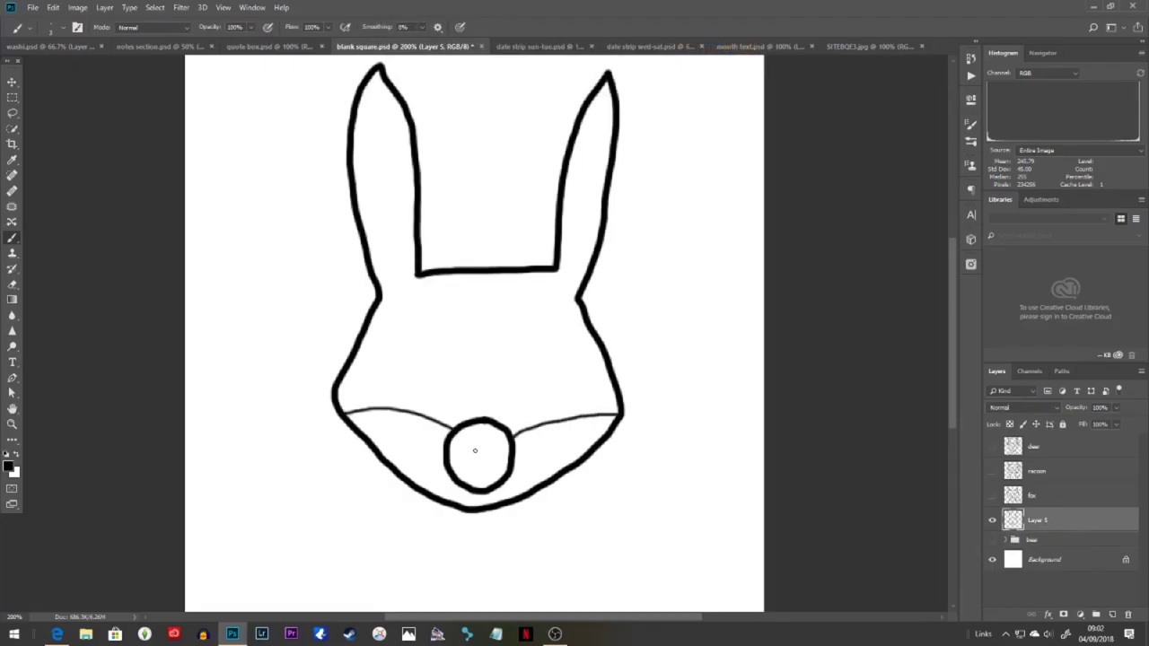
# Step: Draw the rabbit's dot eyes, filled nose, inner ears and body outline on Layer 5
pyautogui.click(534, 390)
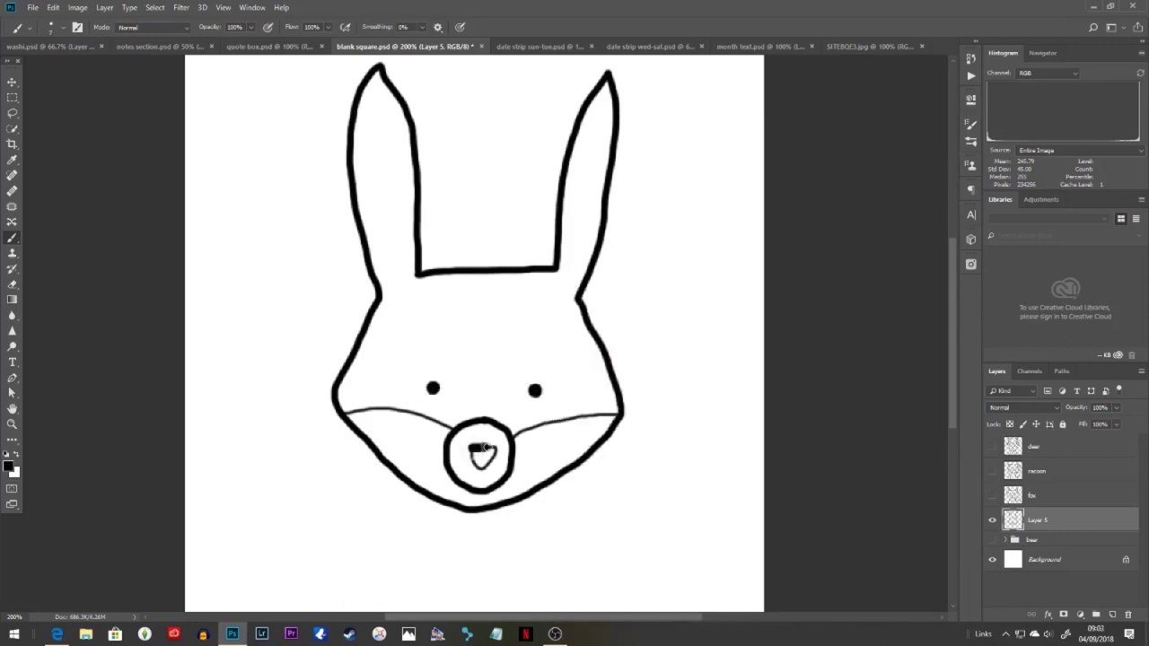
pyautogui.moveTo(391, 279); pyautogui.dragTo(410, 258)
pyautogui.moveTo(599, 116); pyautogui.dragTo(572, 270)
pyautogui.moveTo(468, 587); pyautogui.dragTo(455, 466)
pyautogui.moveTo(374, 346); pyautogui.dragTo(327, 530)
pyautogui.moveTo(563, 345)
pyautogui.mouseDown()
pyautogui.moveTo(610, 536)
pyautogui.moveTo(587, 529)
pyautogui.mouseUp()
pyautogui.hotkey('ctrl', 'z')
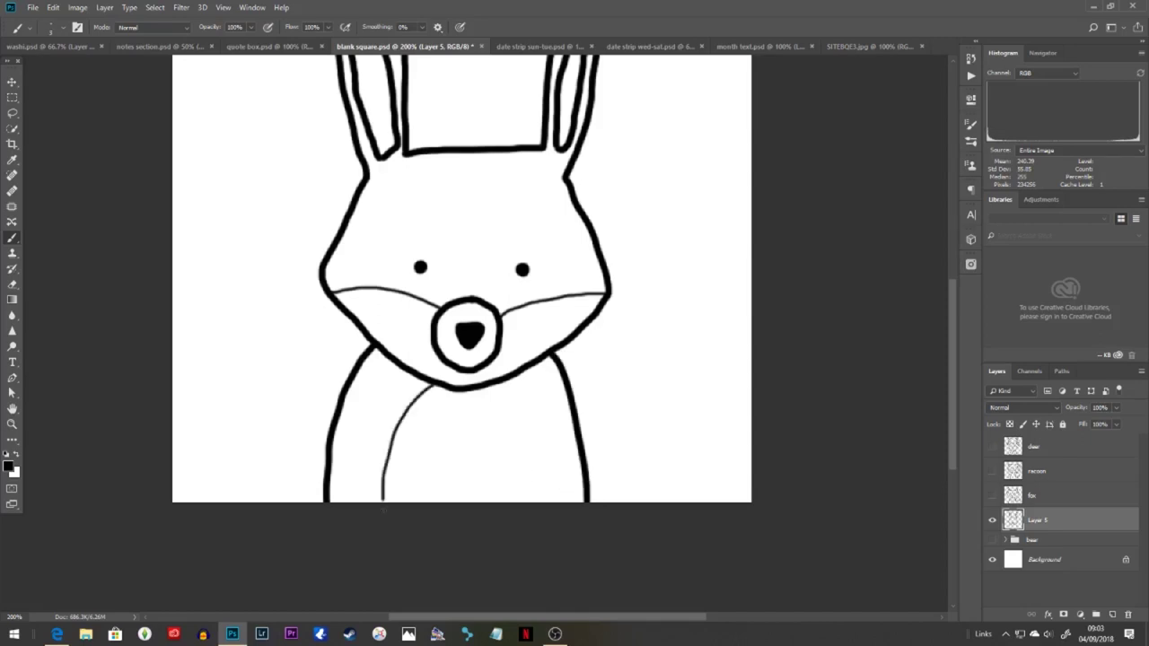
# Step: Draw three whiskers fanning outward from one side of the rabbit's muzzle
pyautogui.moveTo(412, 316); pyautogui.dragTo(293, 291)
pyautogui.moveTo(410, 319); pyautogui.dragTo(293, 318)
pyautogui.moveTo(406, 324); pyautogui.dragTo(295, 351)
pyautogui.hotkey('ctrl', '-')
# Step: Draw small oval spots on the deer's forehead, then enlarge the brush and fill its nose black
pyautogui.moveTo(421, 125); pyautogui.dragTo(414, 126)
pyautogui.moveTo(471, 169); pyautogui.dragTo(491, 177)
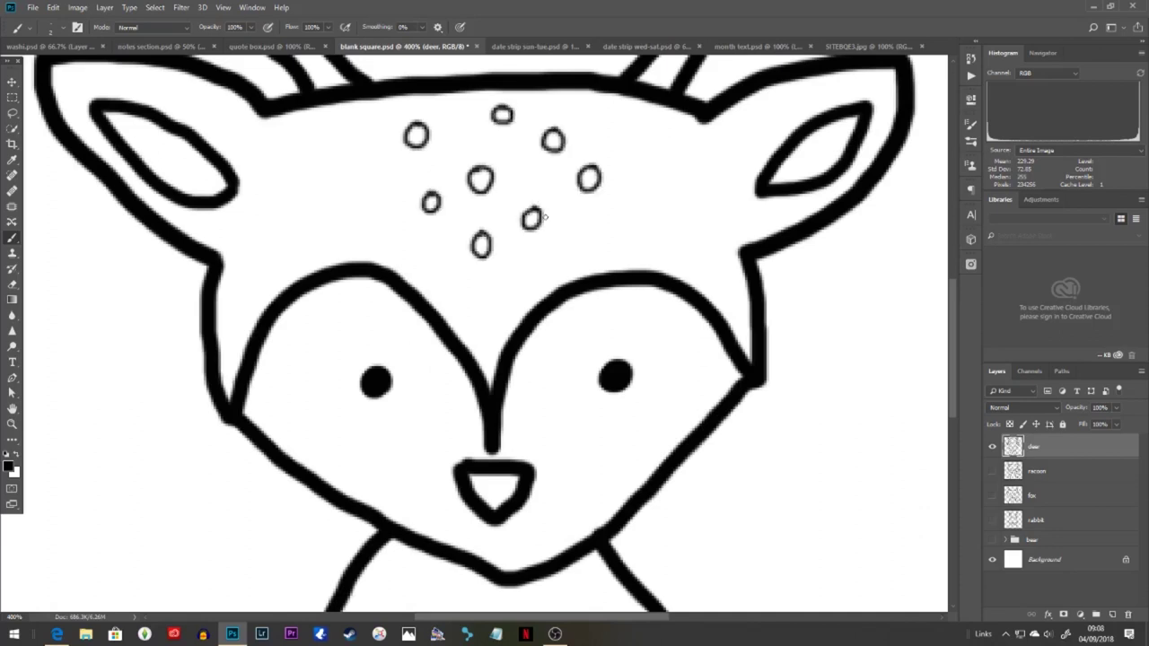
pyautogui.press(']')
pyautogui.press(']')
pyautogui.press(']')
pyautogui.moveTo(479, 481); pyautogui.dragTo(495, 504)
pyautogui.hotkey('ctrl', '+')
pyautogui.hotkey('ctrl', '-')
pyautogui.hotkey('ctrl', '-')
pyautogui.hotkey('ctrl', '-')
# Step: Erase and redraw the deer's small tail beside its front leg
pyautogui.press('e')
pyautogui.moveTo(329, 524); pyautogui.dragTo(370, 590)
pyautogui.press('b')
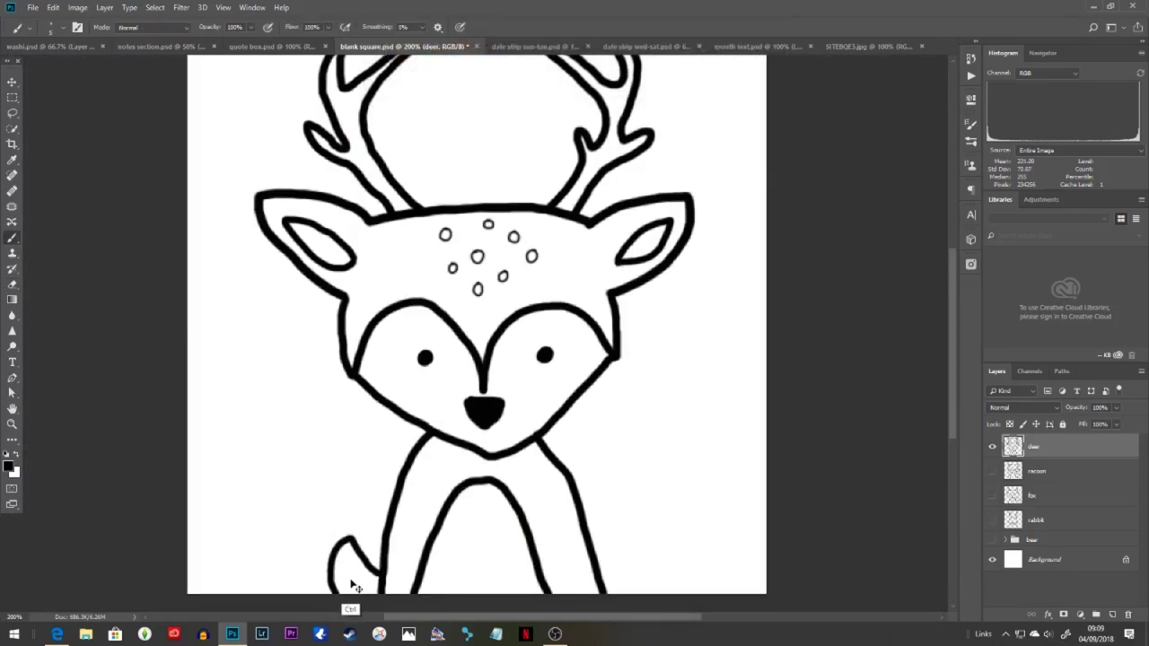
pyautogui.hotkey('ctrl', '-')
# Step: Add a new layer between the deer and racoon layers and set the foreground colour to a muted brown
pyautogui.click(991, 446)
pyautogui.click(1055, 524)
pyautogui.click(992, 446)
pyautogui.click(1050, 471)
pyautogui.click(1112, 614)
pyautogui.click(8, 465)
pyautogui.click(837, 313)
pyautogui.moveTo(837, 314); pyautogui.dragTo(838, 310)
pyautogui.click(718, 229)
pyautogui.click(941, 164)
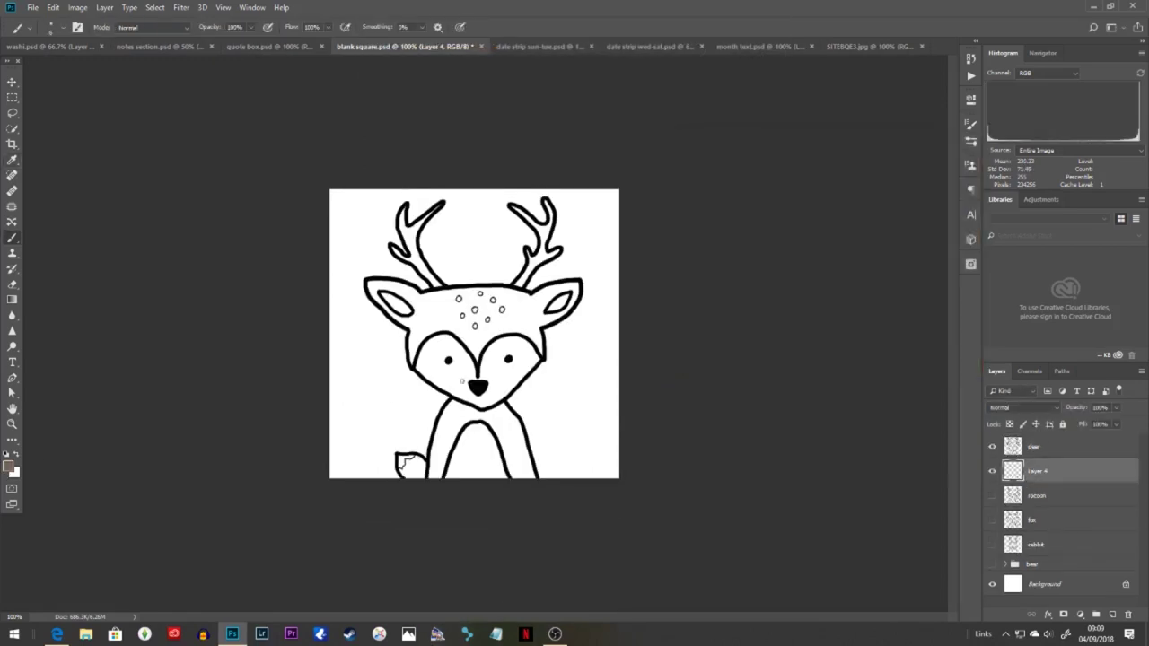
# Step: Paint the deer's body, head, outer ears and tail base brown on Layer 4, leaving the face and tail tip unpainted
pyautogui.hotkey('ctrl', '+')
pyautogui.moveTo(390, 510)
pyautogui.mouseDown()
pyautogui.moveTo(449, 381)
pyautogui.moveTo(539, 391)
pyautogui.moveTo(579, 436)
pyautogui.moveTo(605, 507)
pyautogui.mouseUp()
pyautogui.moveTo(566, 166)
pyautogui.mouseDown()
pyautogui.moveTo(489, 278)
pyautogui.moveTo(377, 224)
pyautogui.moveTo(574, 198)
pyautogui.moveTo(403, 185)
pyautogui.moveTo(629, 224)
pyautogui.moveTo(546, 154)
pyautogui.mouseUp()
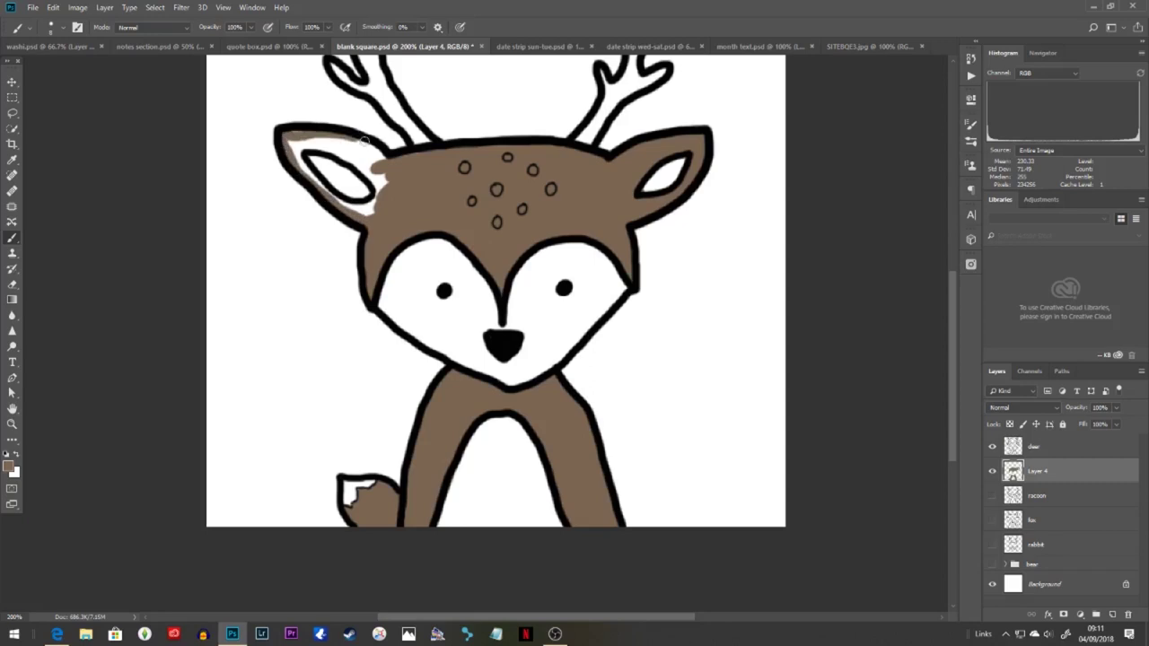
# Step: Fill the deer's face patches, inner ears and belly with light beige on Layer 4
pyautogui.moveTo(561, 256)
pyautogui.mouseDown()
pyautogui.moveTo(530, 305)
pyautogui.moveTo(561, 297)
pyautogui.mouseUp()
pyautogui.moveTo(492, 346)
pyautogui.mouseDown()
pyautogui.moveTo(395, 269)
pyautogui.moveTo(449, 332)
pyautogui.moveTo(406, 253)
pyautogui.mouseUp()
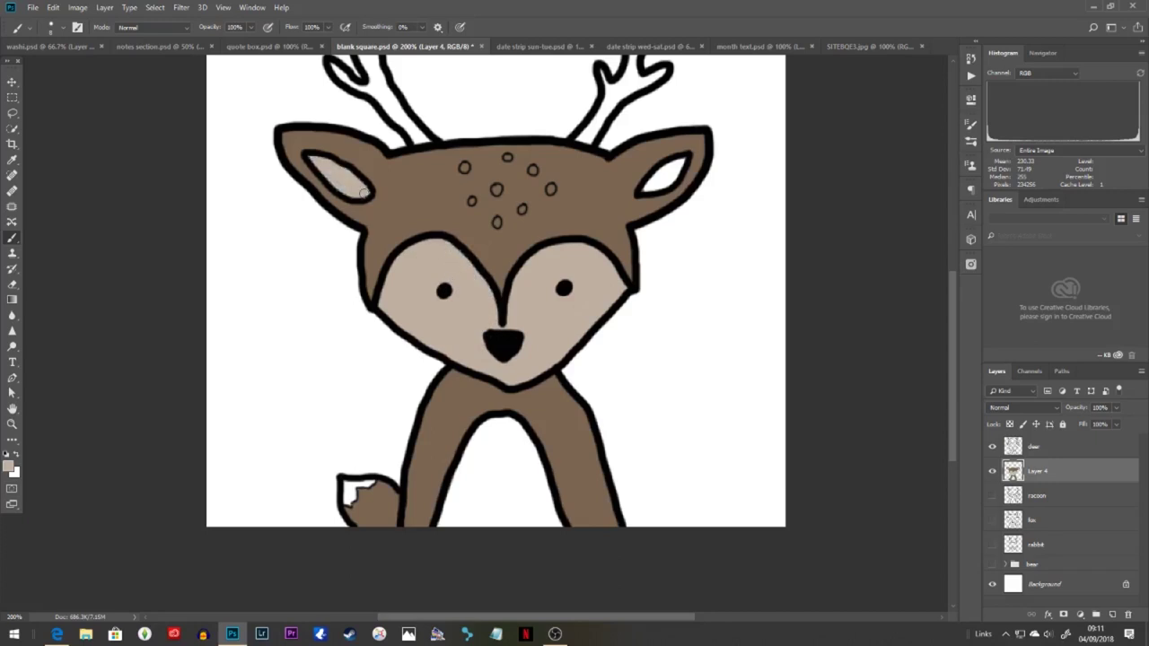
pyautogui.moveTo(444, 516); pyautogui.dragTo(516, 428)
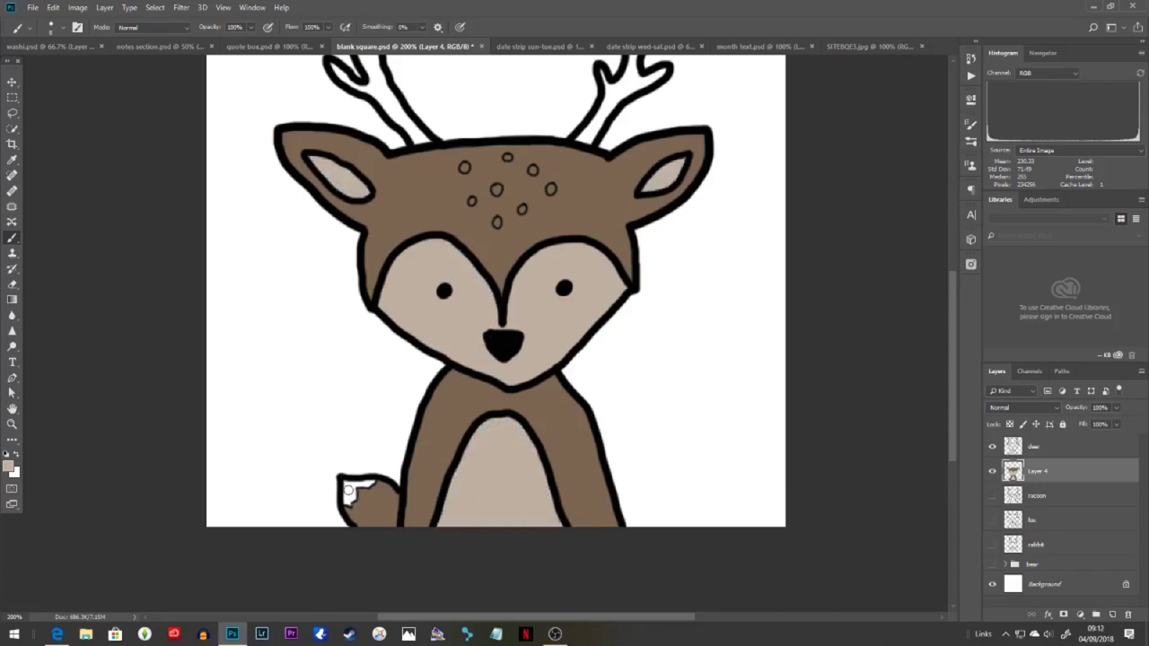
# Step: Set the foreground colour to grey and fill both of the deer's antlers with it on Layer 4
pyautogui.click(8, 466)
pyautogui.click(675, 252)
pyautogui.click(940, 164)
pyautogui.moveTo(574, 170); pyautogui.dragTo(554, 306)
pyautogui.moveTo(584, 249); pyautogui.dragTo(558, 274)
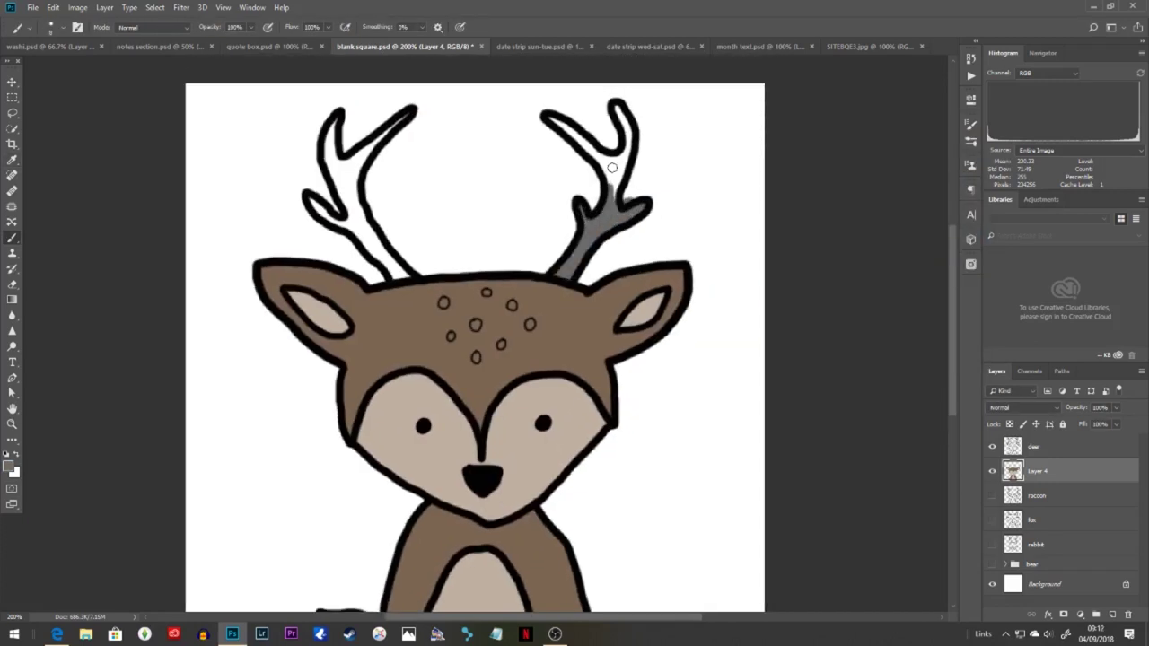
pyautogui.moveTo(332, 121); pyautogui.dragTo(342, 175)
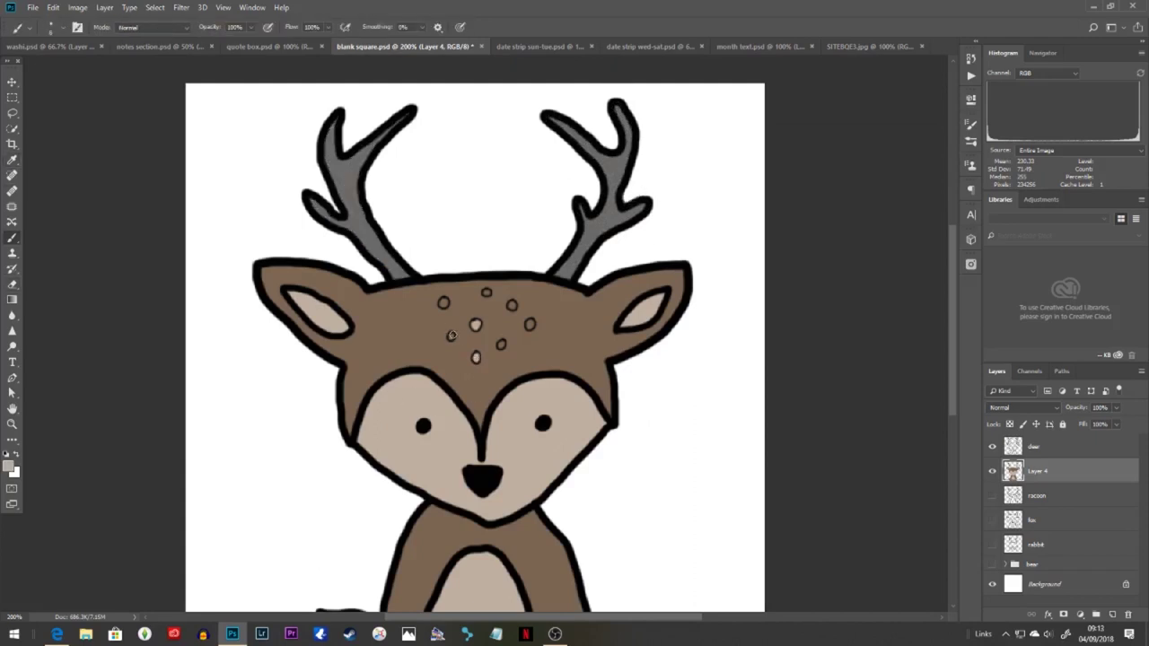
# Step: Lower the opacity of the deer's colour layer and add a new layer beneath it, above the racoon layer
pyautogui.hotkey('ctrl', '-')
pyautogui.click(1117, 408)
pyautogui.moveTo(1117, 422)
pyautogui.mouseDown()
pyautogui.moveTo(1080, 421)
pyautogui.moveTo(1094, 423)
pyautogui.mouseUp()
pyautogui.click(1058, 495)
pyautogui.click(1112, 615)
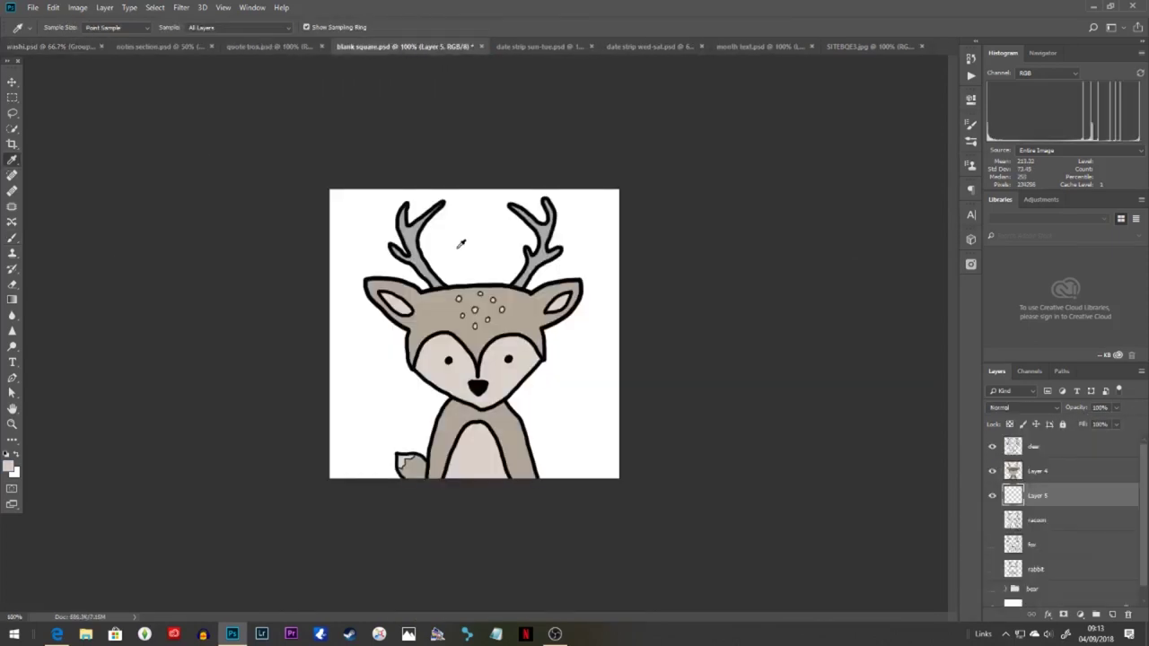
# Step: Add a layer directly above the background and paint straight vertical grey tree trunks on it across the square
pyautogui.scroll(-1, 1059, 548)
pyautogui.click(1059, 596)
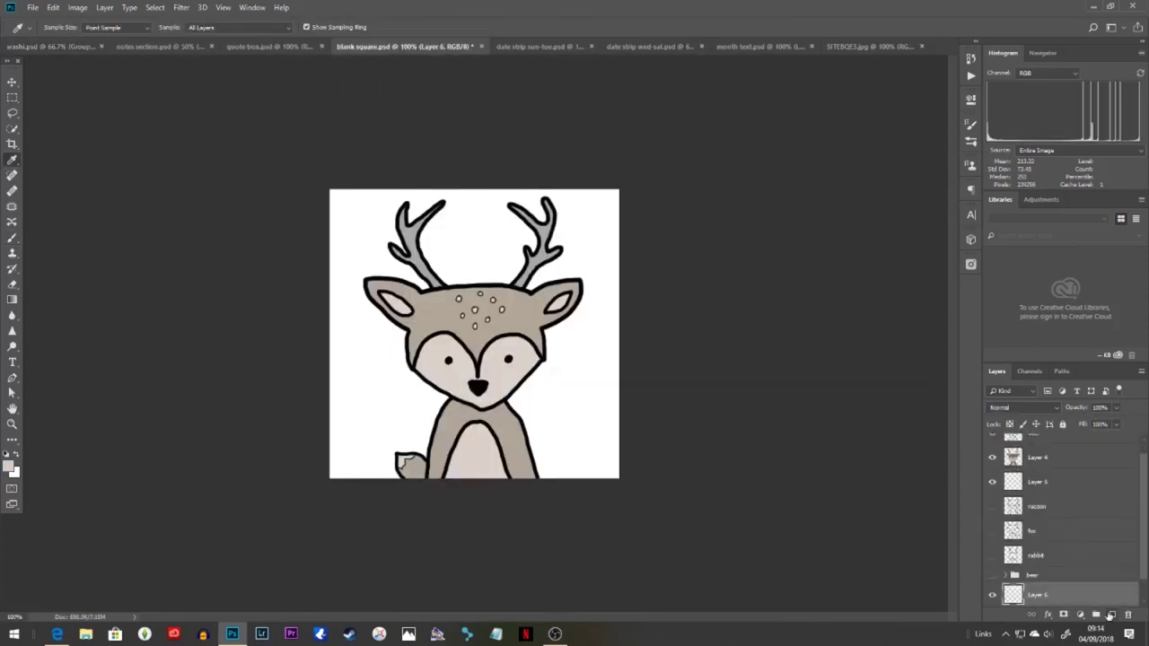
pyautogui.click(1112, 614)
pyautogui.press('b')
pyautogui.moveTo(350, 179)
pyautogui.mouseDown()
pyautogui.moveTo(350, 494)
pyautogui.moveTo(396, 175)
pyautogui.mouseUp()
pyautogui.moveTo(444, 175); pyautogui.dragTo(444, 498)
pyautogui.moveTo(500, 498)
pyautogui.mouseDown()
pyautogui.moveTo(500, 171)
pyautogui.moveTo(548, 479)
pyautogui.mouseUp()
pyautogui.moveTo(593, 479); pyautogui.dragTo(593, 189)
pyautogui.press('e')
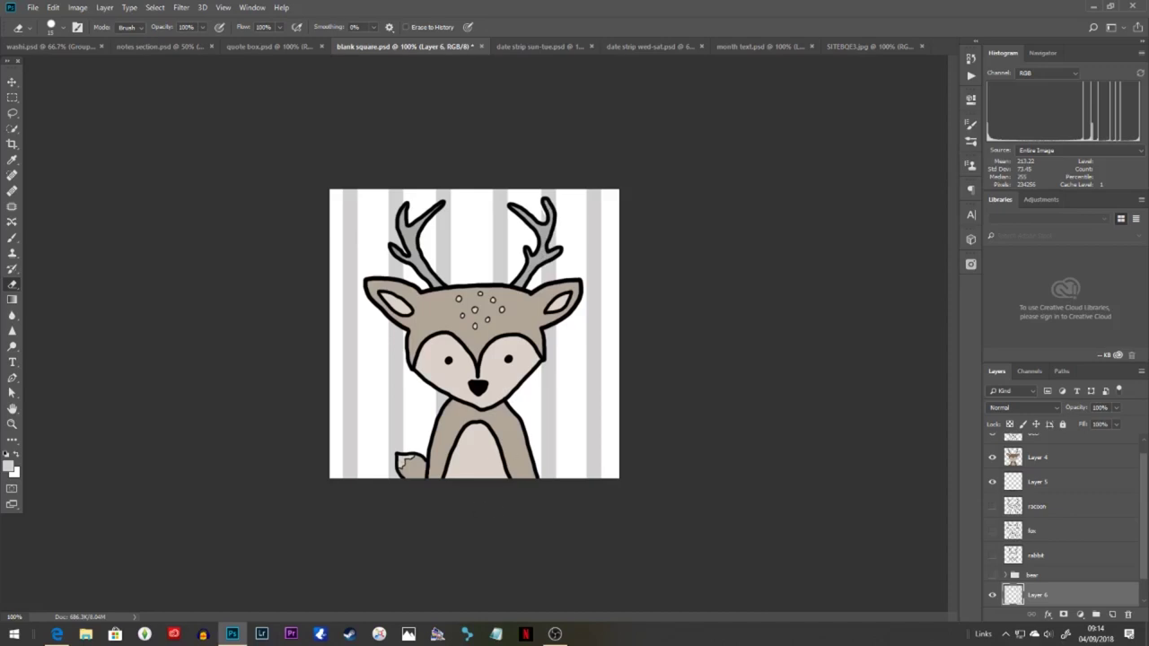
# Step: Duplicate the tree trunk layer and erase the parts of the copied trunks that show through the deer
pyautogui.hotkey('ctrl', 'j')
pyautogui.hotkey('ctrl', 't')
pyautogui.press('Return')
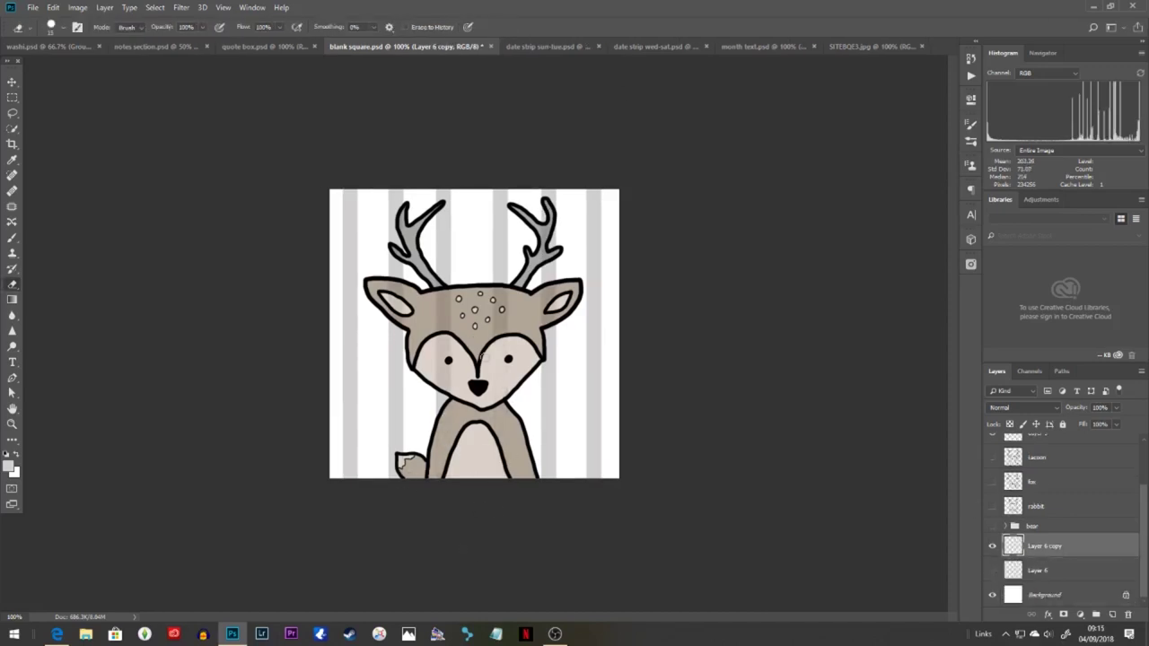
pyautogui.hotkey('ctrl', '+')
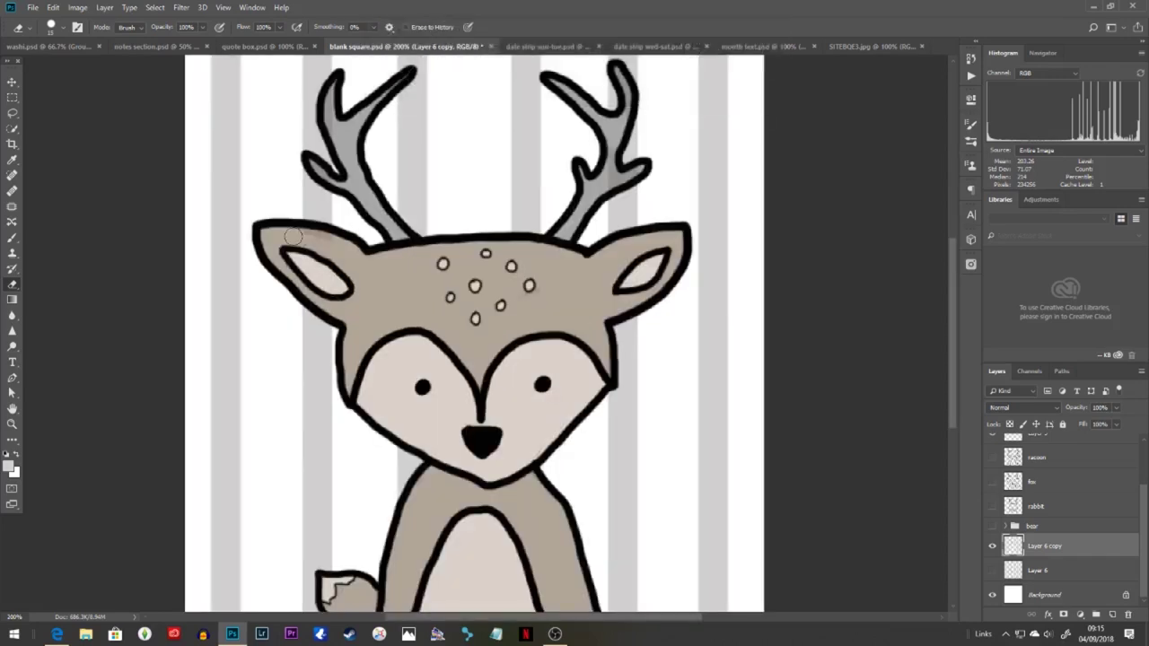
pyautogui.moveTo(505, 379); pyautogui.dragTo(484, 439)
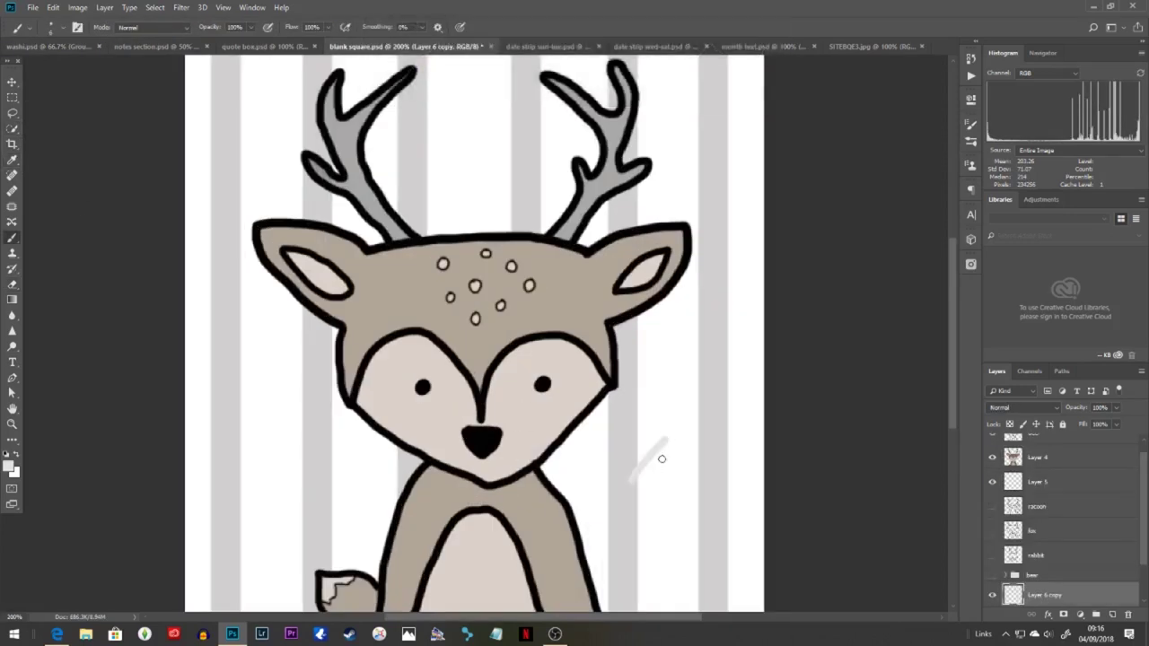
# Step: Paint thin light grey diagonal branches between the trunks on both sides of the deer
pyautogui.moveTo(616, 533); pyautogui.dragTo(580, 499)
pyautogui.moveTo(630, 584); pyautogui.dragTo(677, 534)
pyautogui.moveTo(723, 348); pyautogui.dragTo(764, 290)
pyautogui.moveTo(703, 412); pyautogui.dragTo(668, 363)
pyautogui.moveTo(714, 500); pyautogui.dragTo(763, 440)
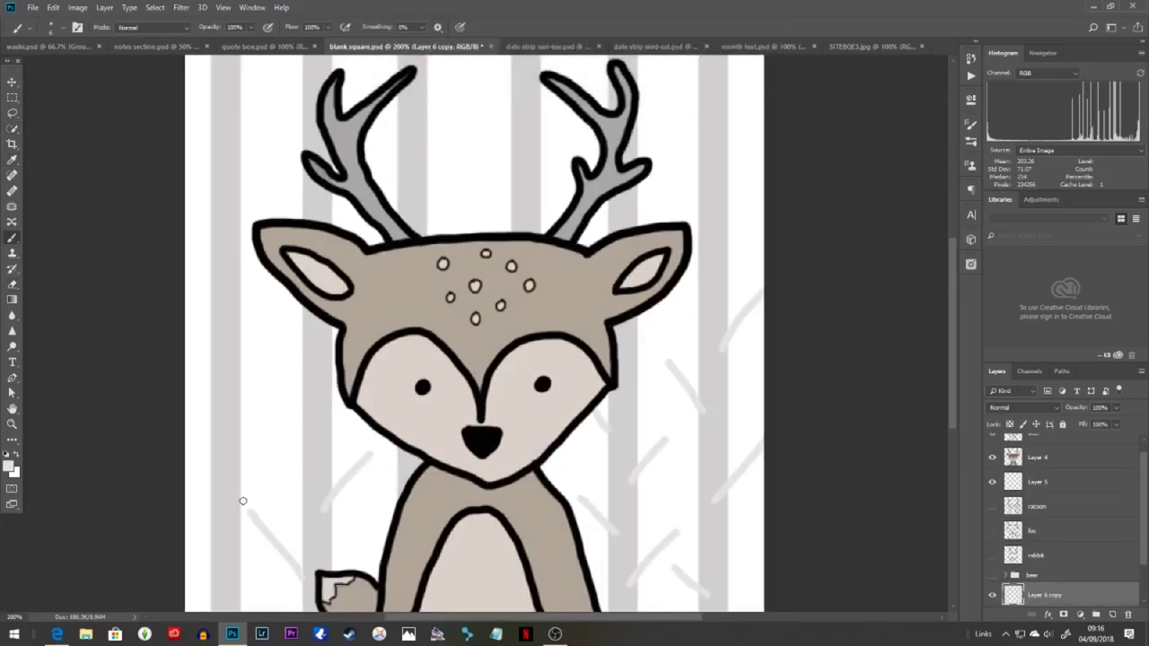
pyautogui.moveTo(210, 560); pyautogui.dragTo(185, 539)
pyautogui.moveTo(227, 337); pyautogui.dragTo(272, 290)
pyautogui.moveTo(219, 450); pyautogui.dragTo(185, 401)
pyautogui.moveTo(221, 205); pyautogui.dragTo(186, 175)
pyautogui.moveTo(232, 141); pyautogui.dragTo(261, 277)
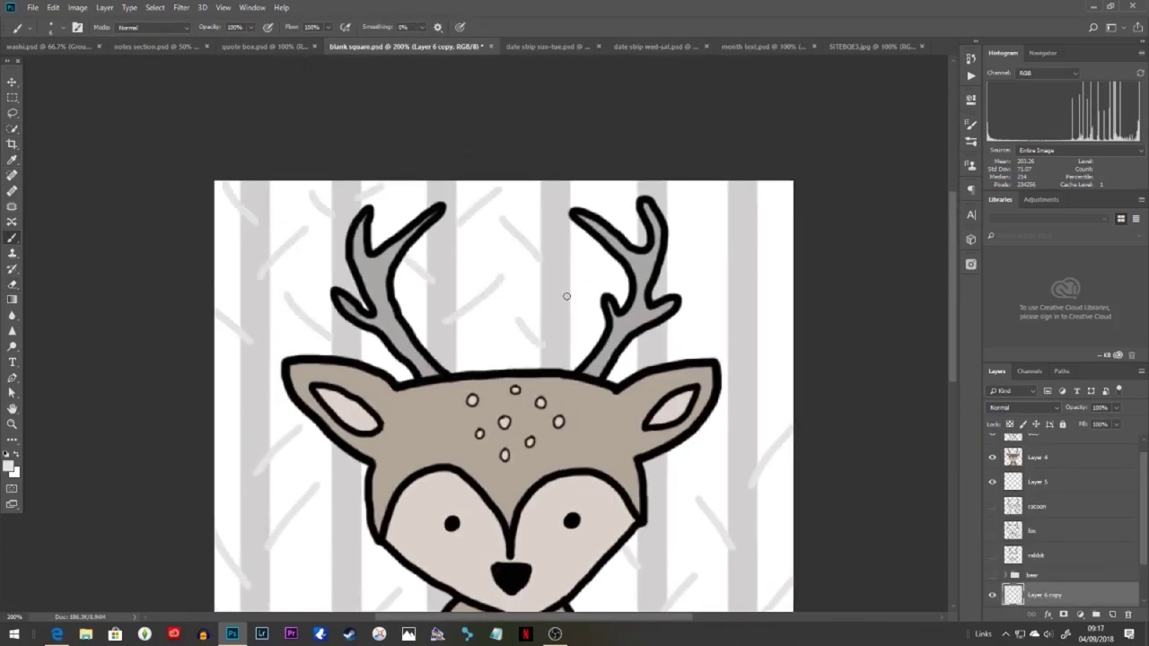
# Step: Add the remaining branches and small twigs around the deer's antlers and along the trunks on Layer 6 copy
pyautogui.moveTo(791, 352); pyautogui.dragTo(739, 402)
pyautogui.moveTo(726, 429); pyautogui.dragTo(696, 462)
pyautogui.scroll(-4, 790, 458)
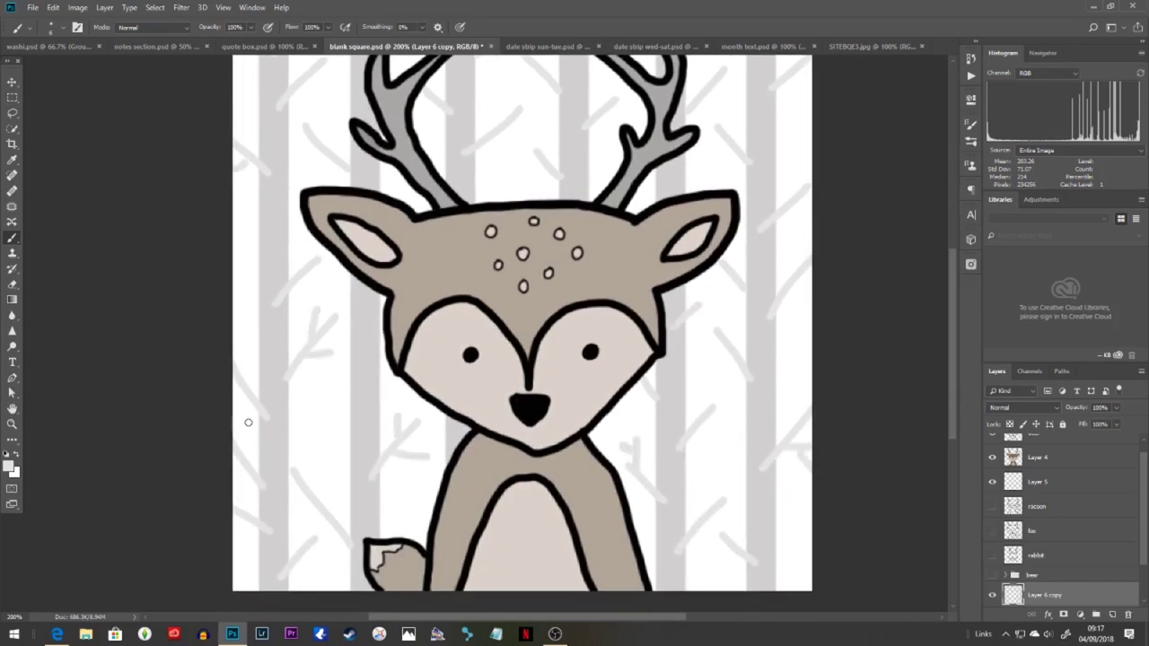
pyautogui.scroll(4, 428, 341)
pyautogui.scroll(-2, 679, 449)
pyautogui.hotkey('ctrl', '-')
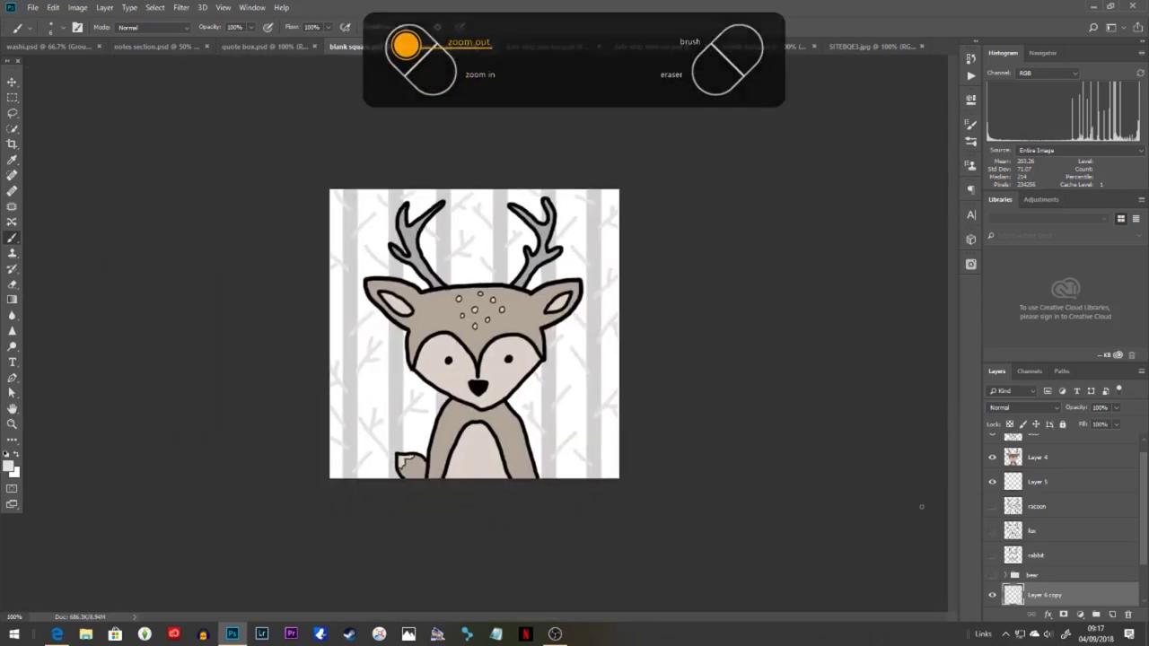
# Step: Move the deer's tree background up beneath its other layers and group them all as "deer"
pyautogui.moveTo(1061, 595); pyautogui.dragTo(1064, 494)
pyautogui.keyDown('shift'); pyautogui.click(1060, 438); pyautogui.keyUp('shift')
pyautogui.hotkey('ctrl', 'g')
pyautogui.doubleClick(1035, 442)
pyautogui.write('deer')
pyautogui.press('Return')
# Step: Hide the deer group and make the fox outline layer visible and active, leaving the racoon hidden
pyautogui.click(992, 442)
pyautogui.click(993, 463)
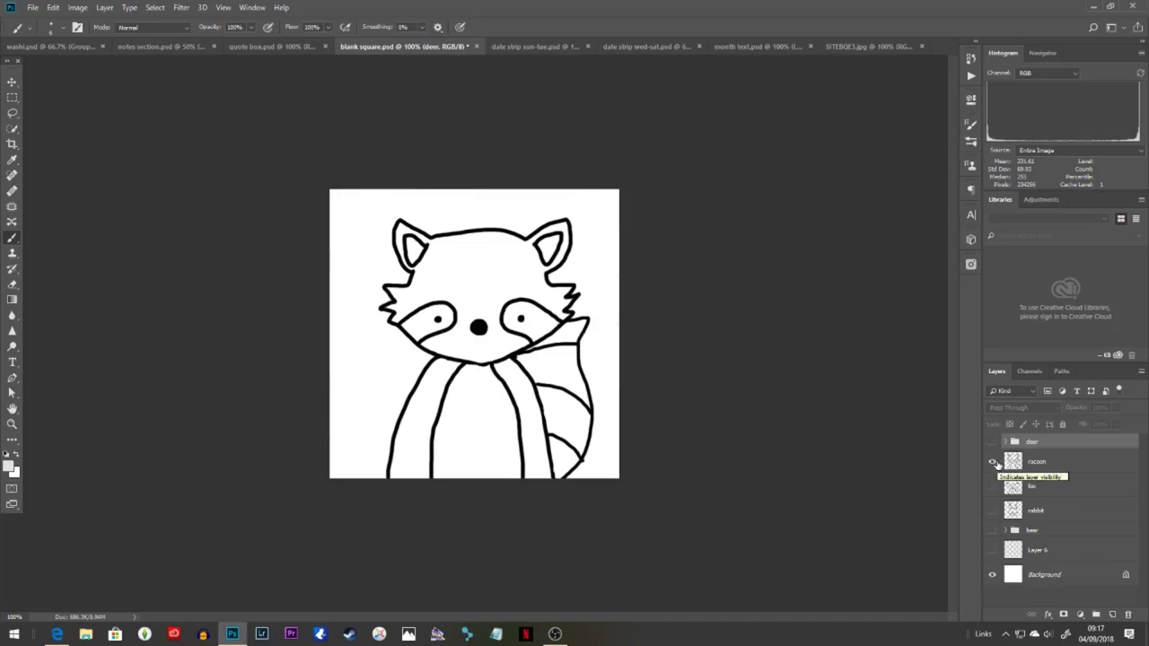
pyautogui.click(992, 462)
pyautogui.click(992, 486)
pyautogui.click(1041, 486)
# Step: Draw short black fur dashes across the fox's forehead, body and lower tail on the fox layer
pyautogui.hotkey('ctrl', '+')
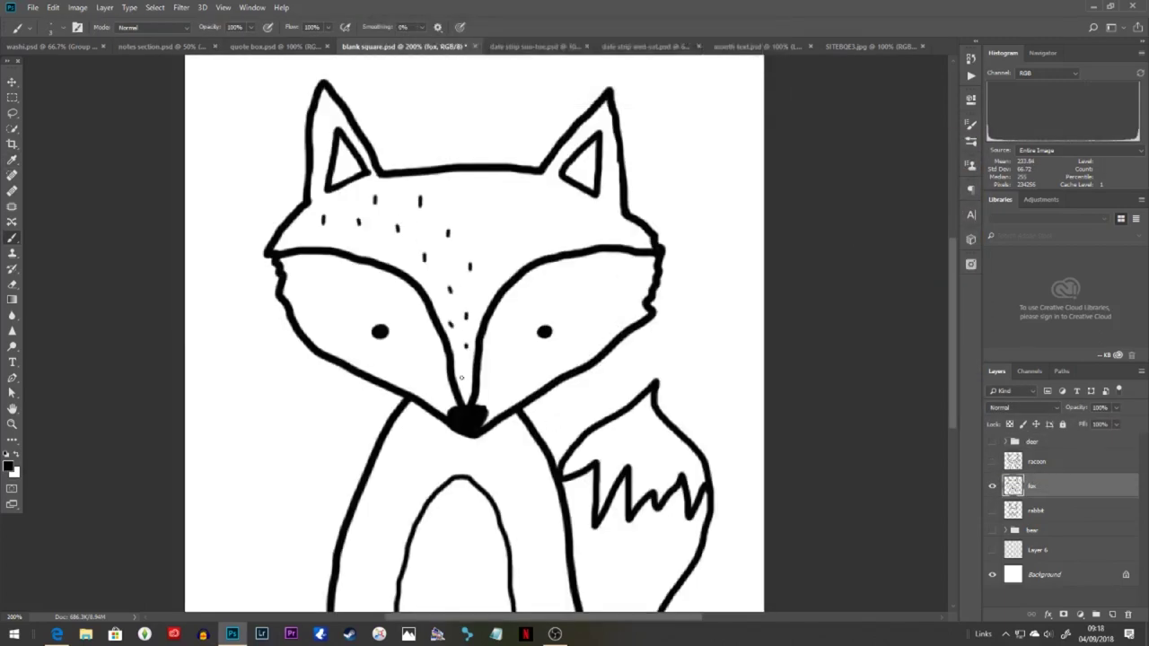
pyautogui.scroll(-5, 388, 422)
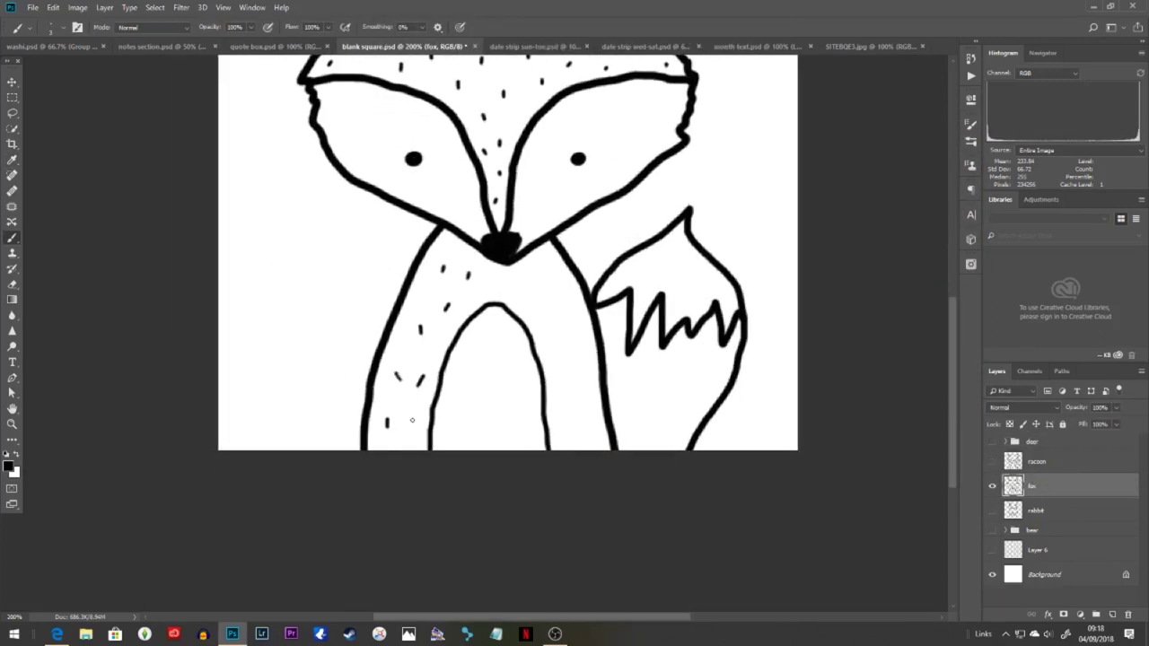
pyautogui.moveTo(572, 381); pyautogui.dragTo(577, 385)
pyautogui.moveTo(593, 390); pyautogui.dragTo(593, 396)
pyautogui.moveTo(588, 425); pyautogui.dragTo(584, 431)
pyautogui.moveTo(560, 435); pyautogui.dragTo(562, 442)
pyautogui.moveTo(675, 391); pyautogui.dragTo(673, 400)
pyautogui.moveTo(654, 350); pyautogui.dragTo(651, 355)
# Step: Add a new layer between the fox and rabbit layers and set the foreground colour to orange
pyautogui.click(1063, 510)
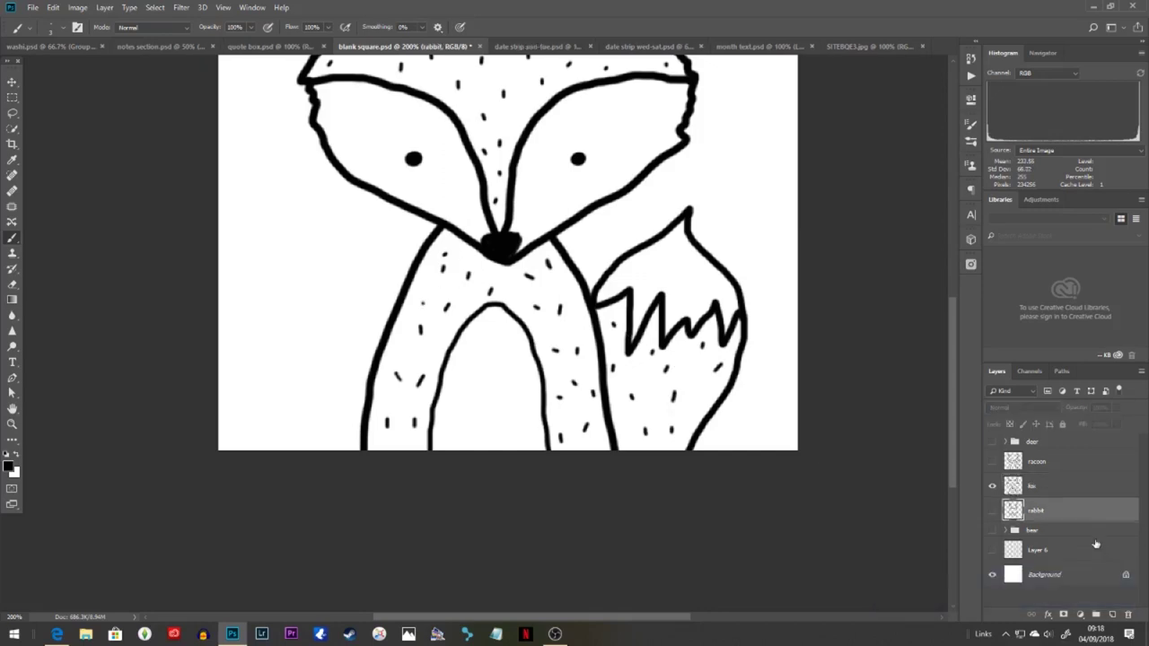
pyautogui.click(1112, 614)
pyautogui.click(9, 466)
pyautogui.click(834, 311)
pyautogui.click(780, 192)
pyautogui.click(939, 164)
# Step: Enlarge the brush and paint the fox's body and lower tail orange on Layer 7, leaving the belly and tail tip unpainted
pyautogui.press(']')
pyautogui.press(']')
pyautogui.press(']')
pyautogui.press(']')
pyautogui.press(']')
pyautogui.press(']')
pyautogui.moveTo(388, 436); pyautogui.dragTo(418, 368)
pyautogui.moveTo(429, 440); pyautogui.dragTo(449, 332)
pyautogui.moveTo(381, 370)
pyautogui.mouseDown()
pyautogui.moveTo(330, 512)
pyautogui.moveTo(404, 431)
pyautogui.moveTo(458, 408)
pyautogui.moveTo(520, 422)
pyautogui.moveTo(491, 489)
pyautogui.moveTo(516, 547)
pyautogui.moveTo(629, 557)
pyautogui.moveTo(678, 475)
pyautogui.moveTo(558, 490)
pyautogui.mouseUp()
pyautogui.moveTo(484, 175)
pyautogui.mouseDown()
pyautogui.moveTo(428, 288)
pyautogui.moveTo(441, 251)
pyautogui.moveTo(496, 223)
pyautogui.moveTo(434, 203)
pyautogui.moveTo(473, 154)
pyautogui.moveTo(570, 210)
pyautogui.moveTo(586, 183)
pyautogui.moveTo(558, 175)
pyautogui.moveTo(599, 202)
pyautogui.mouseUp()
# Step: Paint the fox's forehead and outer ears orange, erasing the stray paint outside the outlines
pyautogui.press('e')
pyautogui.moveTo(500, 261); pyautogui.dragTo(520, 241)
pyautogui.press('b')
pyautogui.moveTo(404, 206); pyautogui.dragTo(445, 249)
pyautogui.moveTo(431, 220)
pyautogui.mouseDown()
pyautogui.moveTo(473, 301)
pyautogui.moveTo(349, 249)
pyautogui.moveTo(391, 202)
pyautogui.mouseUp()
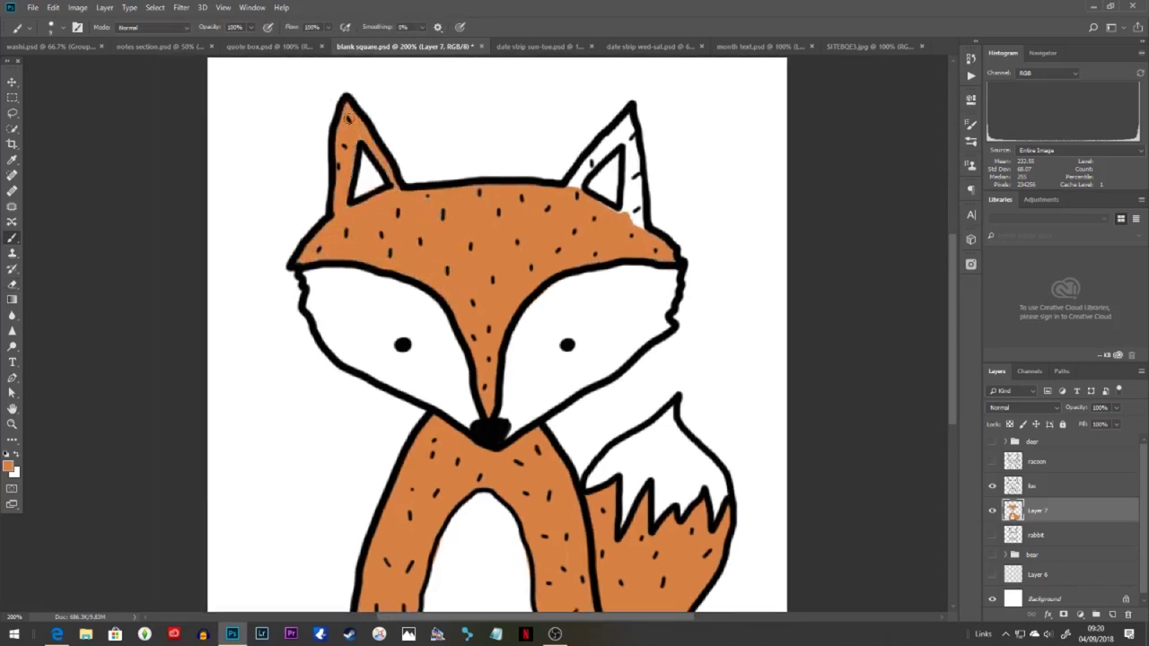
pyautogui.moveTo(639, 229); pyautogui.dragTo(627, 179)
pyautogui.press('e')
pyautogui.moveTo(599, 128); pyautogui.dragTo(612, 118)
# Step: Set the foreground colour to light peach and fill the fox's face patches and inner ears
pyautogui.press('b')
pyautogui.click(8, 466)
pyautogui.click(712, 158)
pyautogui.click(950, 151)
pyautogui.moveTo(601, 310); pyautogui.dragTo(569, 327)
pyautogui.moveTo(505, 393)
pyautogui.mouseDown()
pyautogui.moveTo(573, 320)
pyautogui.moveTo(606, 372)
pyautogui.moveTo(565, 284)
pyautogui.mouseUp()
pyautogui.moveTo(310, 280)
pyautogui.mouseDown()
pyautogui.moveTo(347, 320)
pyautogui.moveTo(387, 282)
pyautogui.moveTo(474, 418)
pyautogui.moveTo(332, 341)
pyautogui.moveTo(440, 377)
pyautogui.mouseUp()
pyautogui.moveTo(596, 185); pyautogui.dragTo(614, 198)
pyautogui.moveTo(449, 389); pyautogui.dragTo(462, 297)
pyautogui.moveTo(489, 440)
pyautogui.mouseDown()
pyautogui.moveTo(449, 538)
pyautogui.moveTo(491, 413)
pyautogui.moveTo(535, 475)
pyautogui.mouseUp()
# Step: Set the foreground colour to a pale cream and repaint the fox's belly and face patches with it
pyautogui.click(9, 466)
pyautogui.click(683, 172)
pyautogui.click(933, 164)
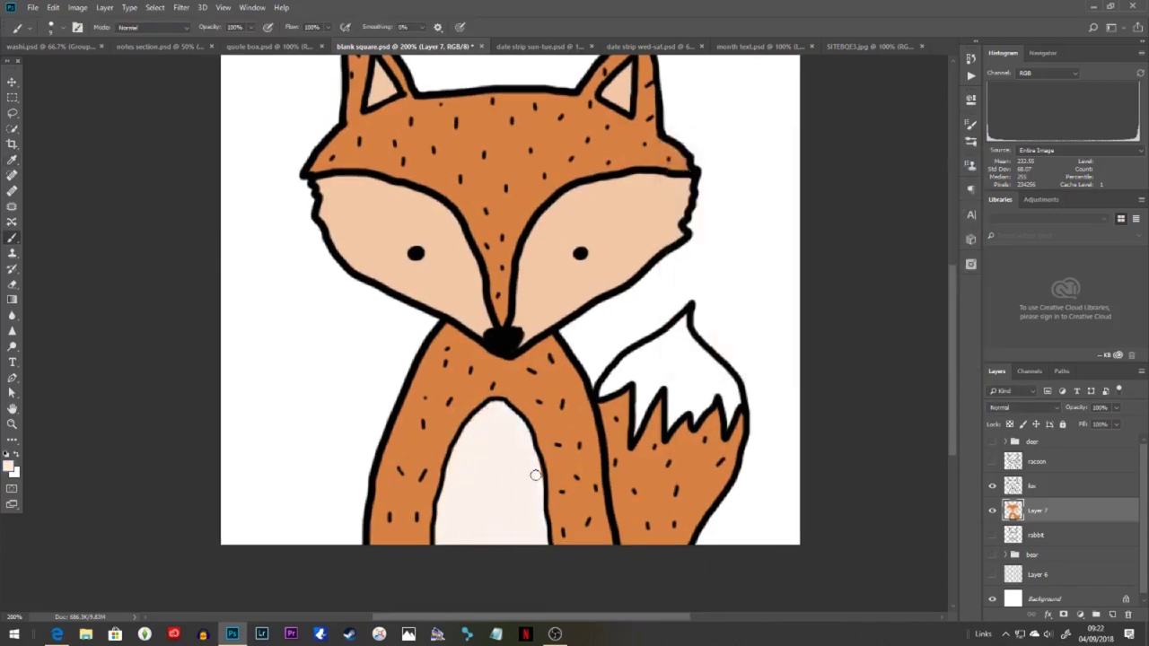
pyautogui.moveTo(626, 267)
pyautogui.mouseDown()
pyautogui.moveTo(606, 189)
pyautogui.moveTo(679, 213)
pyautogui.moveTo(673, 186)
pyautogui.moveTo(533, 248)
pyautogui.moveTo(609, 277)
pyautogui.moveTo(584, 255)
pyautogui.mouseUp()
pyautogui.moveTo(442, 268)
pyautogui.mouseDown()
pyautogui.moveTo(409, 291)
pyautogui.moveTo(326, 181)
pyautogui.moveTo(427, 199)
pyautogui.moveTo(451, 306)
pyautogui.moveTo(359, 248)
pyautogui.mouseUp()
pyautogui.scroll(3, 621, 227)
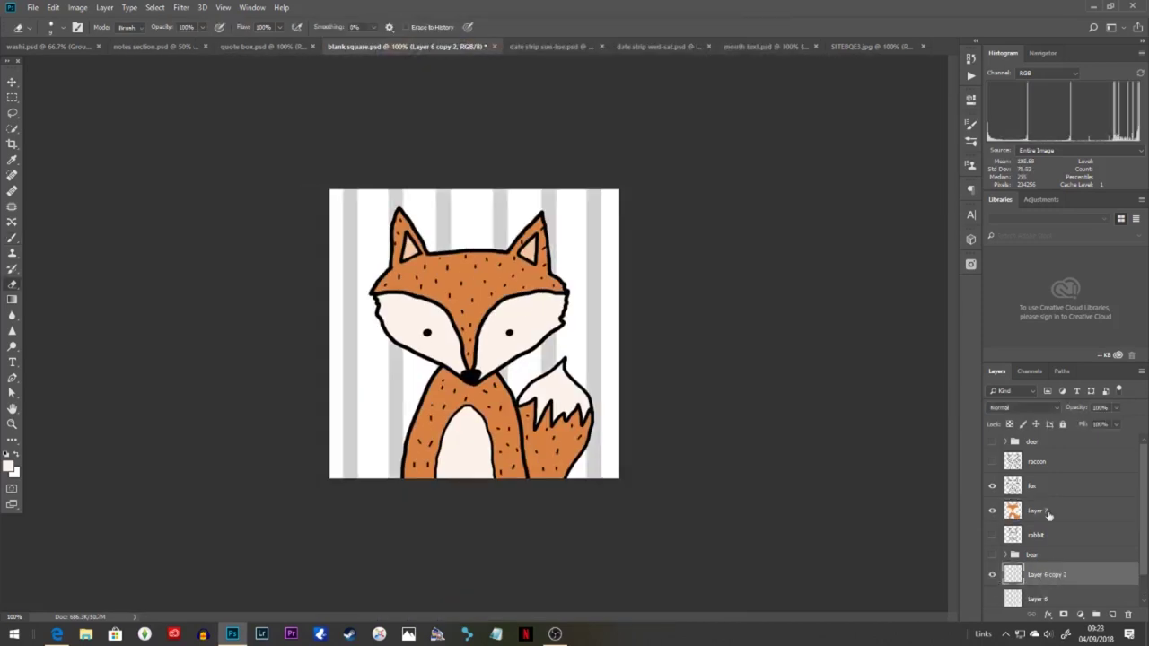
# Step: Lower the opacity of the fox's colour layer, Layer 7
pyautogui.click(1048, 512)
pyautogui.click(1116, 408)
pyautogui.moveTo(1115, 421); pyautogui.dragTo(1085, 423)
# Step: Erase the parts of the tree trunks that show through the fox's body, face and ears on Layer 6 copy 2
pyautogui.click(1069, 575)
pyautogui.press(']')
pyautogui.press(']')
pyautogui.press(']')
pyautogui.moveTo(444, 474)
pyautogui.mouseDown()
pyautogui.moveTo(444, 417)
pyautogui.moveTo(578, 427)
pyautogui.mouseUp()
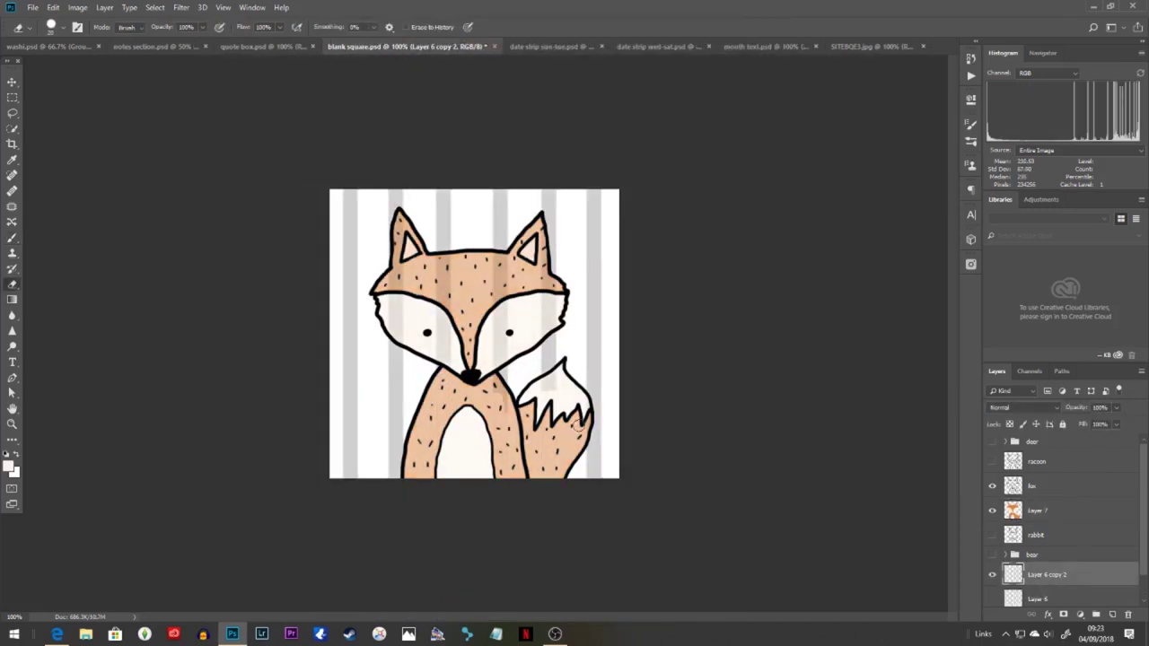
pyautogui.hotkey('ctrl', '+')
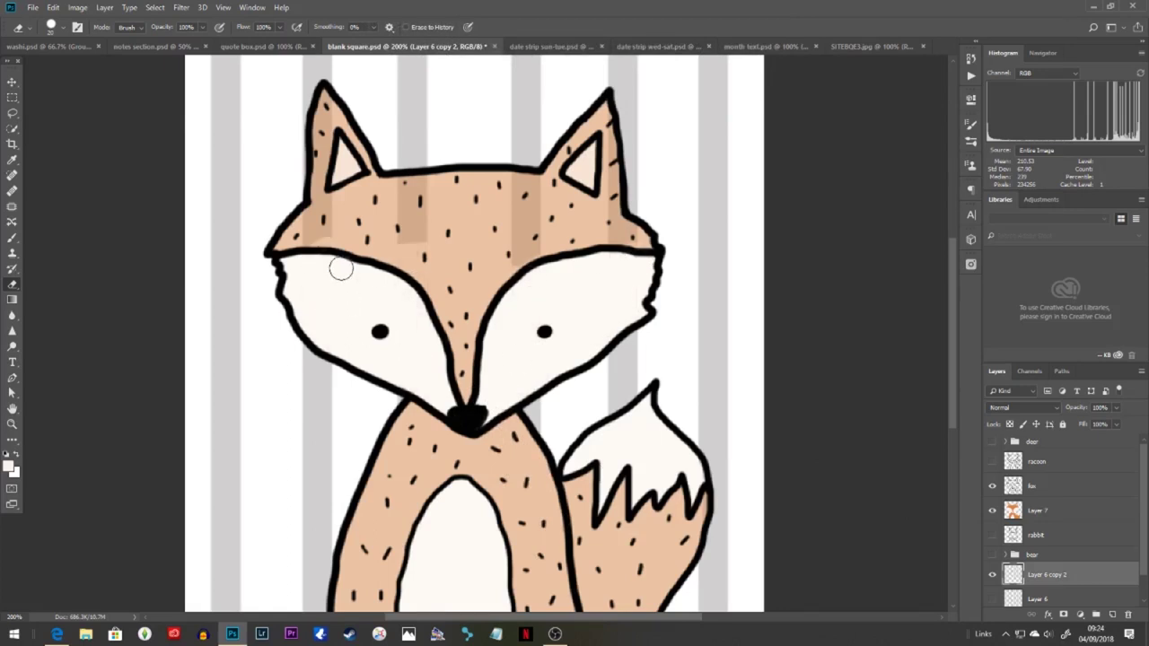
pyautogui.moveTo(341, 270); pyautogui.dragTo(487, 199)
pyautogui.hotkey('ctrl', '-')
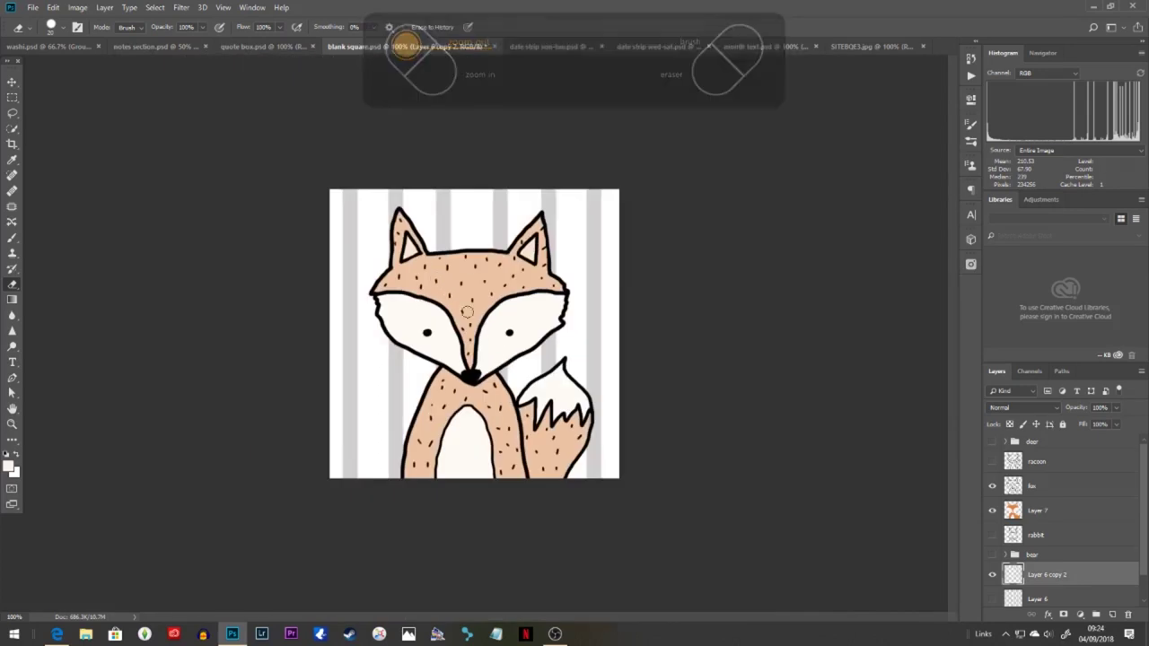
# Step: Sample the light grey branch colour from the washi document and ready a smaller brush on the fox drawing
pyautogui.click(79, 46)
pyautogui.click(12, 160)
pyautogui.click(221, 290)
pyautogui.click(388, 46)
pyautogui.press('b')
pyautogui.hotkey('ctrl', '+')
pyautogui.press('[')
pyautogui.press('[')
pyautogui.press('[')
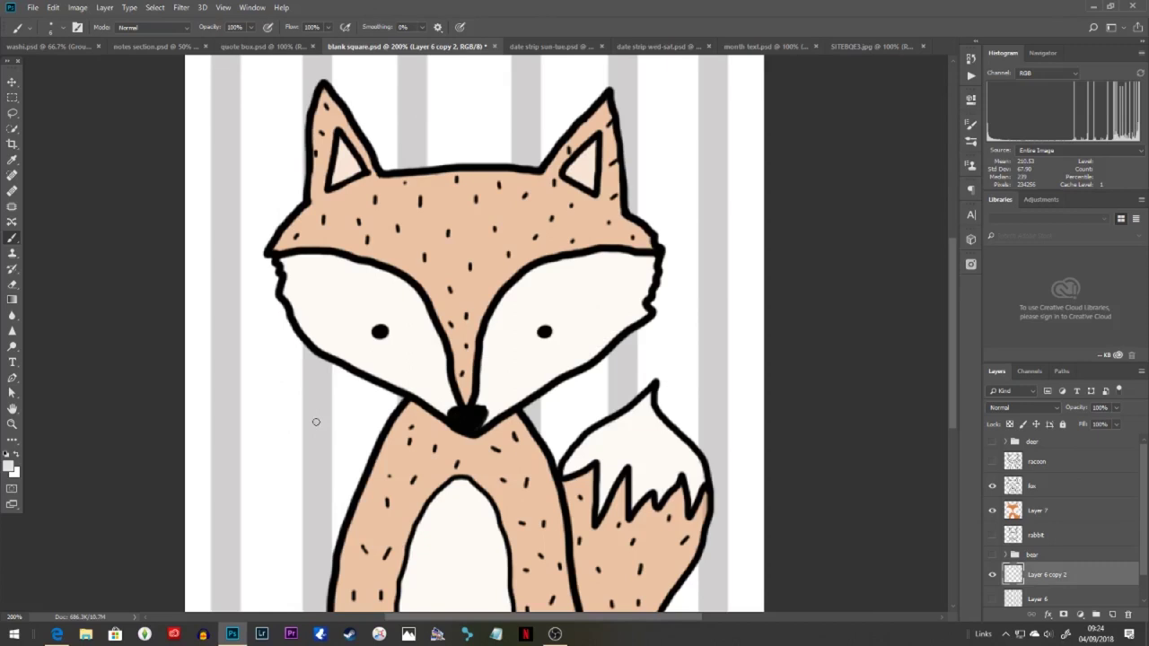
# Step: Paint light grey diagonal branches between the trunks beside the fox's cheek and body, opposite its tail
pyautogui.moveTo(316, 421); pyautogui.dragTo(248, 363)
pyautogui.moveTo(321, 484); pyautogui.dragTo(367, 426)
pyautogui.moveTo(314, 568); pyautogui.dragTo(263, 528)
pyautogui.moveTo(218, 581); pyautogui.dragTo(187, 554)
pyautogui.moveTo(227, 496); pyautogui.dragTo(265, 452)
pyautogui.moveTo(226, 335); pyautogui.dragTo(269, 284)
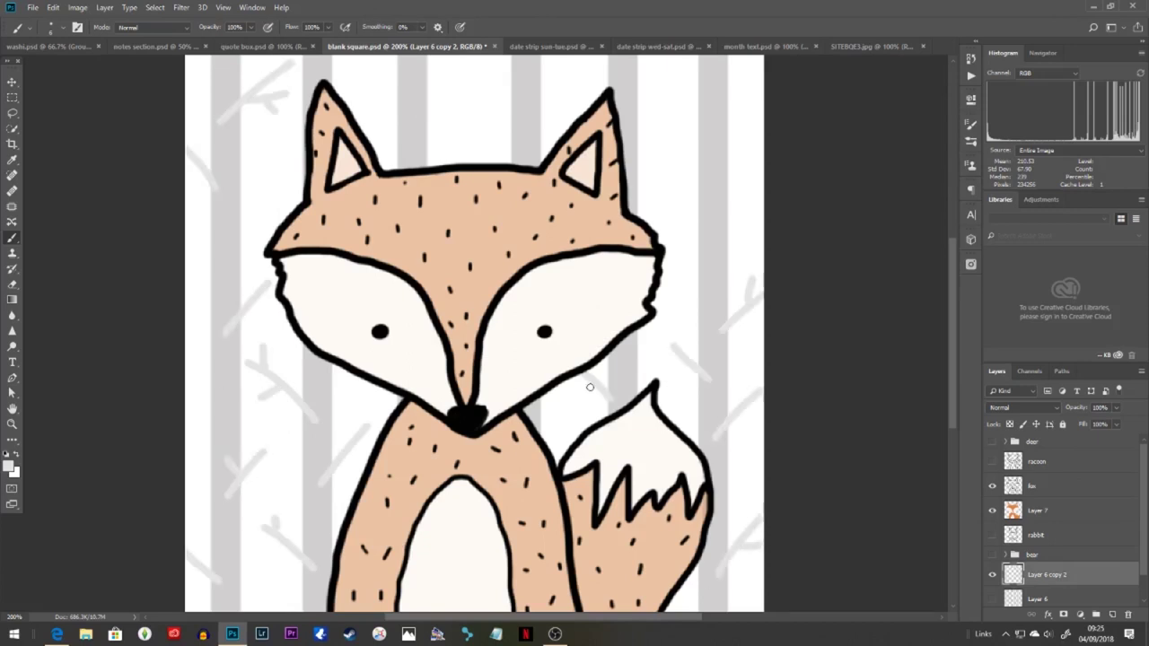
# Step: Paint the remaining branches and twigs around the fox's ears and above its tail
pyautogui.moveTo(593, 388); pyautogui.dragTo(575, 383)
pyautogui.moveTo(652, 307); pyautogui.dragTo(680, 282)
pyautogui.moveTo(666, 207); pyautogui.dragTo(628, 384)
pyautogui.moveTo(629, 285); pyautogui.dragTo(671, 336)
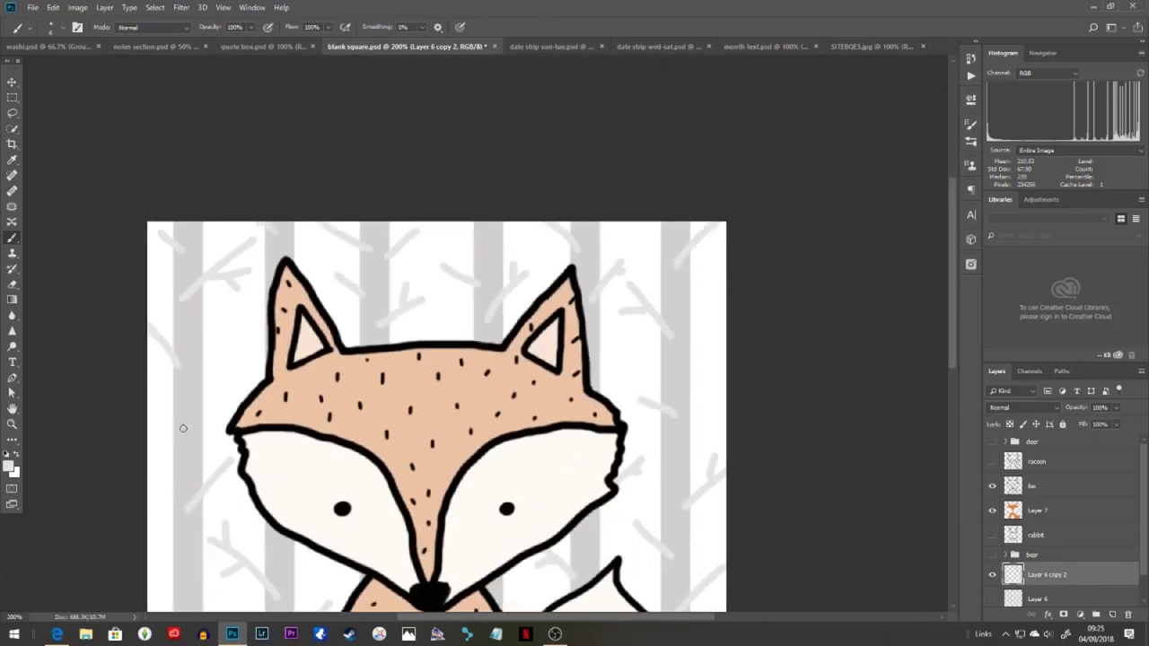
pyautogui.moveTo(183, 428); pyautogui.dragTo(150, 424)
pyautogui.hotkey('ctrl', '-')
# Step: Group the fox's outline, colour and tree background layers as "fox" and place the group above the racoon layer
pyautogui.moveTo(1089, 576); pyautogui.dragTo(1093, 526)
pyautogui.keyDown('shift'); pyautogui.click(1059, 490); pyautogui.keyUp('shift')
pyautogui.hotkey('ctrl', 'g')
pyautogui.doubleClick(1048, 485)
pyautogui.write('fox')
pyautogui.press('Return')
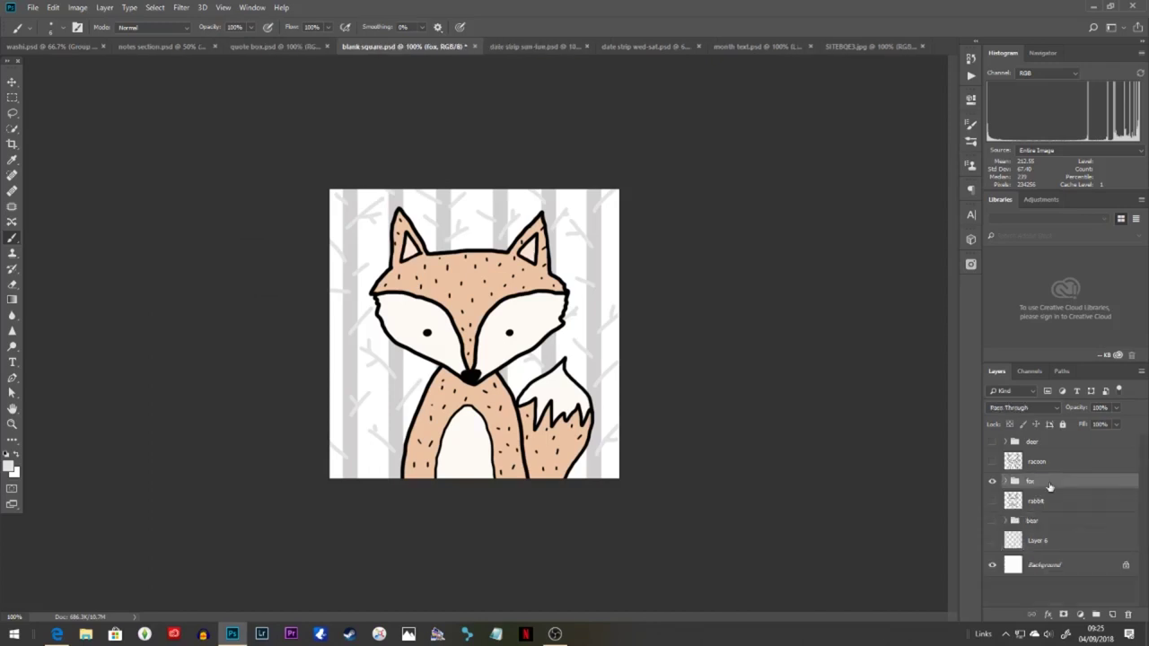
pyautogui.moveTo(1050, 486); pyautogui.dragTo(1050, 451)
# Step: Hide the fox group, show and expand the bear group, and delete the extra layer inside it
pyautogui.click(992, 457)
pyautogui.click(992, 520)
pyautogui.click(1005, 521)
pyautogui.scroll(-1, 1000, 539)
pyautogui.click(1052, 573)
pyautogui.press('Delete')
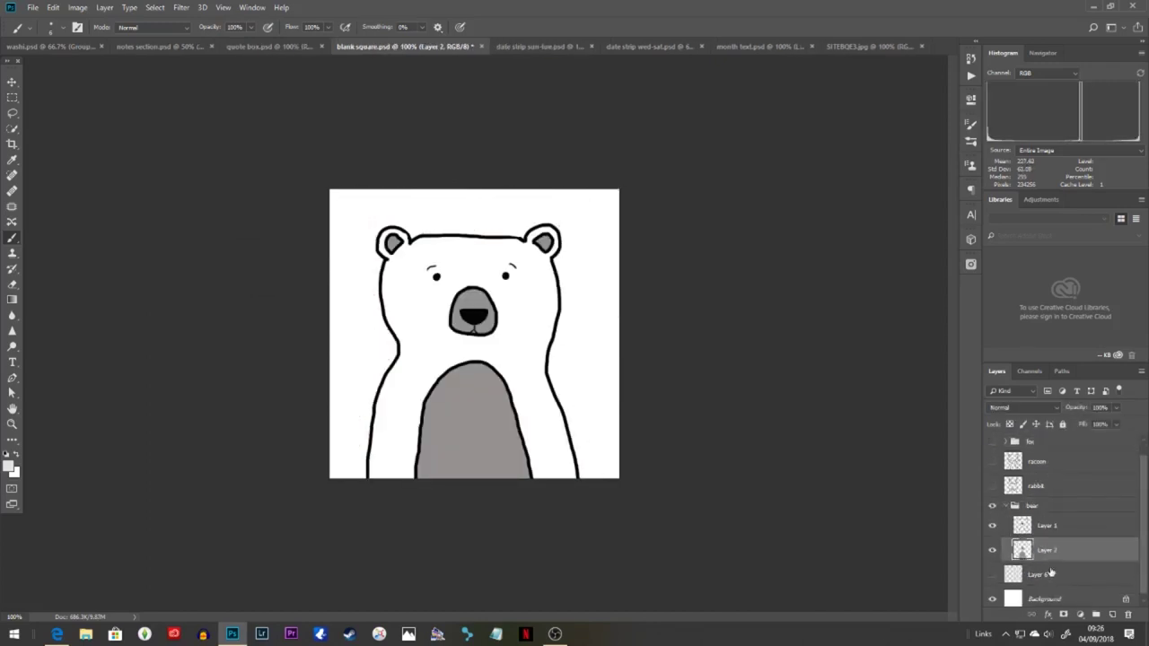
# Step: Set the foreground colour to medium brown and paint the bear's head, outer ears and body on Layer 2 with an enlarged brush
pyautogui.click(9, 466)
pyautogui.click(832, 311)
pyautogui.click(724, 237)
pyautogui.click(928, 167)
pyautogui.hotkey('ctrl', '+')
pyautogui.press(']')
pyautogui.press(']')
pyautogui.press(']')
pyautogui.press(']')
pyautogui.press(']')
pyautogui.press(']')
pyautogui.moveTo(416, 208)
pyautogui.mouseDown()
pyautogui.moveTo(438, 243)
pyautogui.moveTo(489, 158)
pyautogui.moveTo(520, 251)
pyautogui.moveTo(584, 206)
pyautogui.moveTo(506, 349)
pyautogui.moveTo(597, 269)
pyautogui.moveTo(583, 341)
pyautogui.moveTo(368, 431)
pyautogui.moveTo(519, 386)
pyautogui.moveTo(492, 310)
pyautogui.mouseUp()
pyautogui.moveTo(579, 318)
pyautogui.mouseDown()
pyautogui.moveTo(564, 392)
pyautogui.moveTo(620, 525)
pyautogui.moveTo(585, 395)
pyautogui.mouseUp()
pyautogui.moveTo(287, 524)
pyautogui.mouseDown()
pyautogui.moveTo(290, 471)
pyautogui.moveTo(325, 409)
pyautogui.mouseUp()
pyautogui.moveTo(410, 277)
pyautogui.mouseDown()
pyautogui.moveTo(389, 482)
pyautogui.moveTo(292, 291)
pyautogui.moveTo(475, 360)
pyautogui.mouseUp()
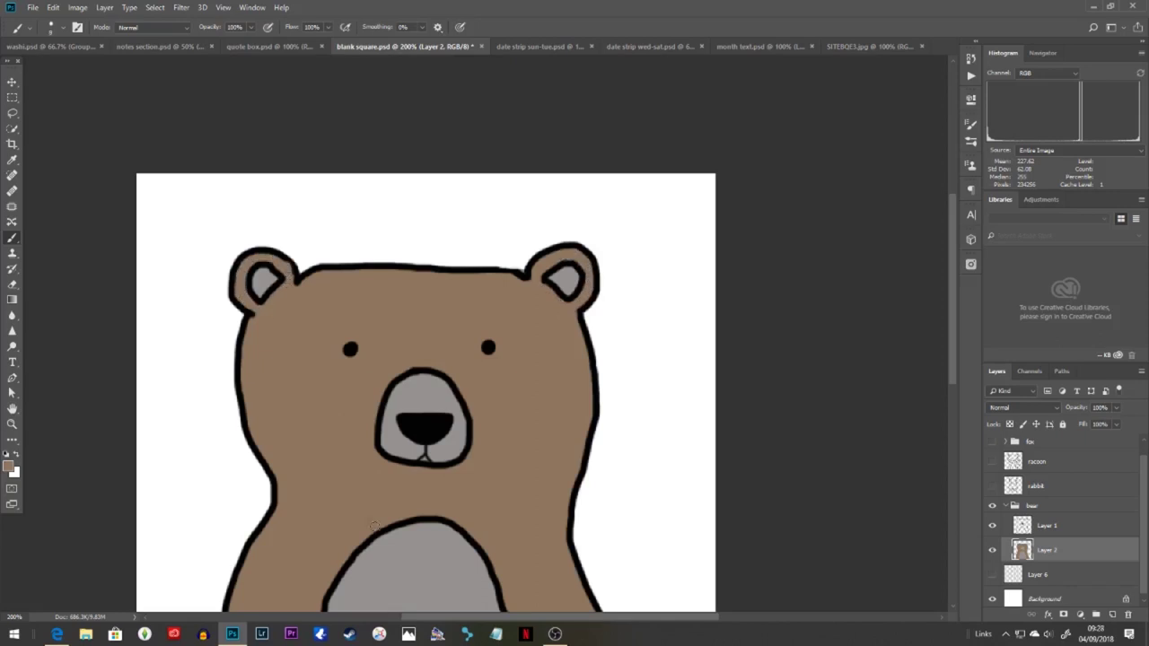
# Step: Set the foreground colour to dark brown and paint the bear's belly, muzzle and inner ears
pyautogui.moveTo(374, 527); pyautogui.dragTo(345, 410)
pyautogui.click(8, 466)
pyautogui.click(730, 253)
pyautogui.click(939, 165)
pyautogui.moveTo(386, 476); pyautogui.dragTo(346, 582)
pyautogui.moveTo(395, 503); pyautogui.dragTo(388, 394)
pyautogui.moveTo(345, 475)
pyautogui.mouseDown()
pyautogui.moveTo(349, 318)
pyautogui.moveTo(424, 546)
pyautogui.moveTo(457, 386)
pyautogui.mouseUp()
pyautogui.moveTo(375, 348)
pyautogui.mouseDown()
pyautogui.moveTo(372, 175)
pyautogui.moveTo(415, 202)
pyautogui.mouseUp()
pyautogui.scroll(3, 528, 184)
# Step: Set the foreground colour to black and paint eyebrows and short fur marks over the bear with a much smaller brush
pyautogui.click(8, 466)
pyautogui.moveTo(226, 182)
pyautogui.mouseDown()
pyautogui.moveTo(237, 180)
pyautogui.moveTo(220, 165)
pyautogui.mouseUp()
pyautogui.click(784, 321)
pyautogui.click(941, 164)
pyautogui.hotkey('ctrl', '+')
pyautogui.press('[')
pyautogui.press('[')
pyautogui.press('[')
pyautogui.press('[')
pyautogui.press('[')
pyautogui.press('[')
pyautogui.press('[')
pyautogui.hotkey('ctrl', '1')
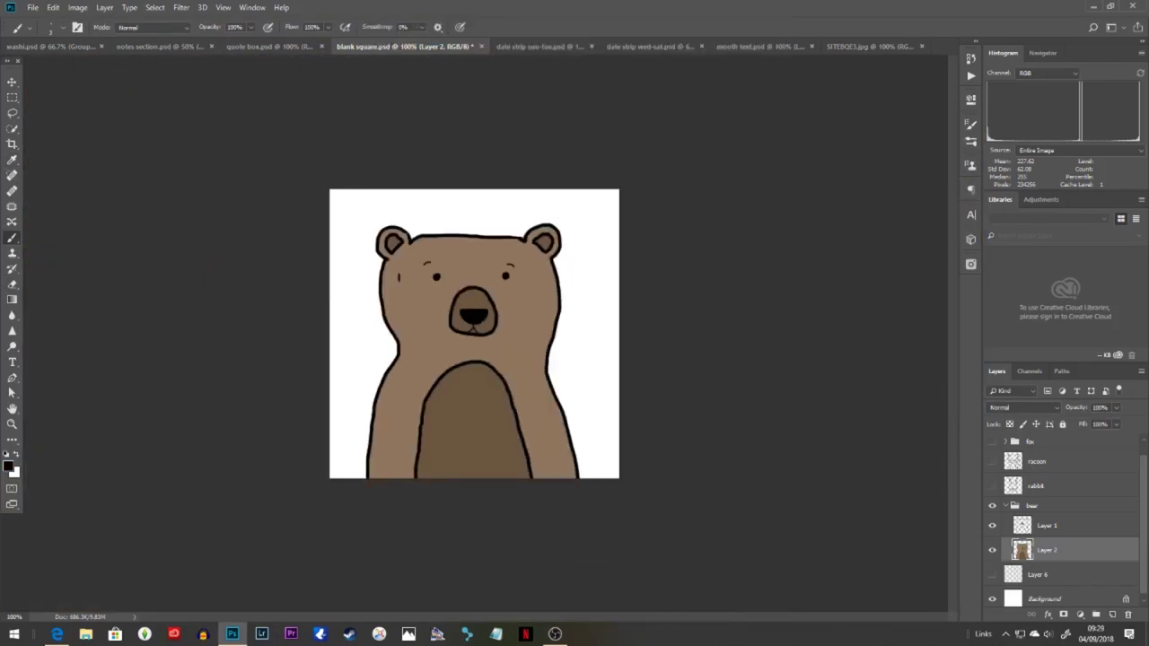
pyautogui.hotkey('ctrl', '+')
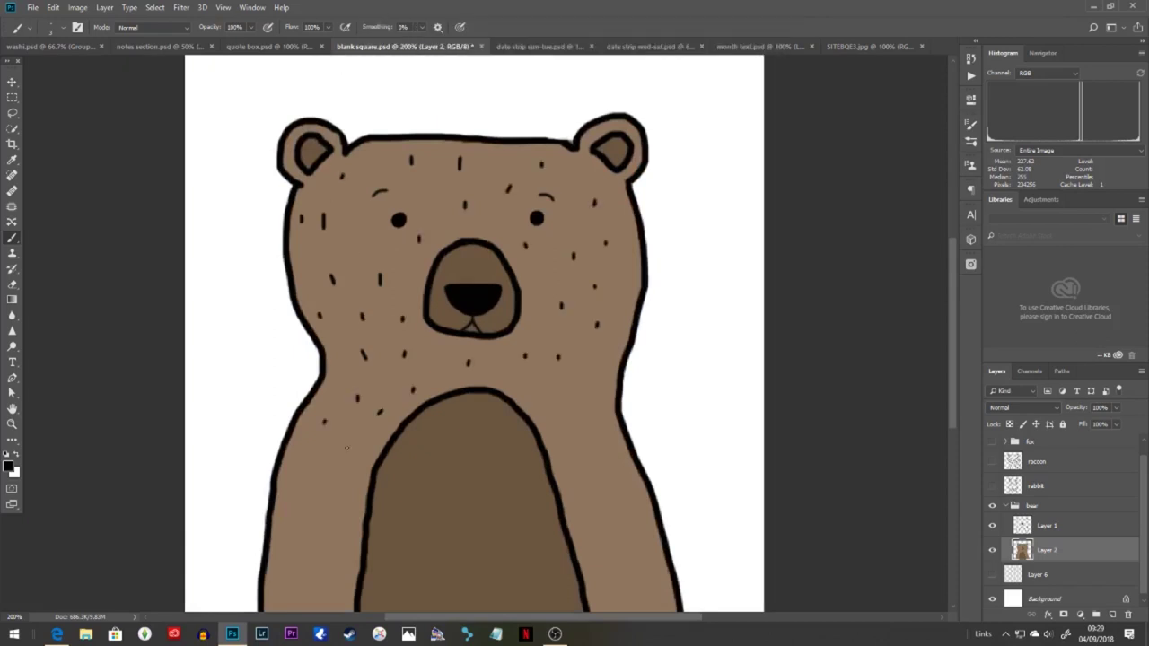
pyautogui.scroll(-4, 608, 359)
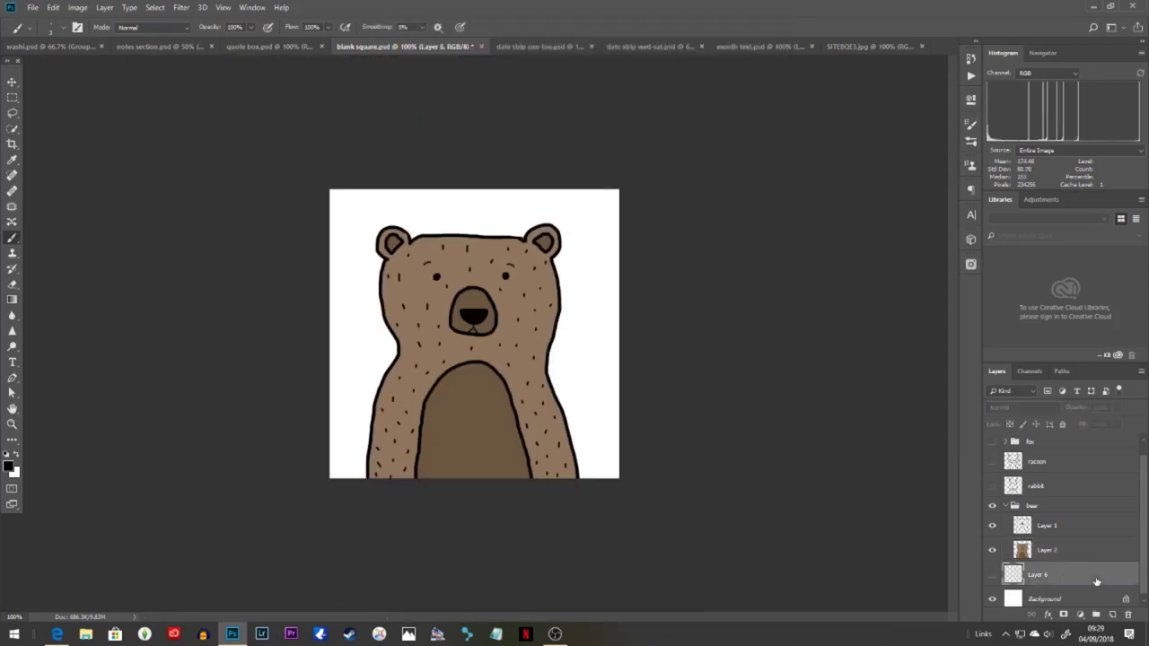
# Step: Place a copy of the Layer 6 tree trunks behind the bear and paint pale grey branches above and to the right of it
pyautogui.click(992, 574)
pyautogui.click(1047, 575)
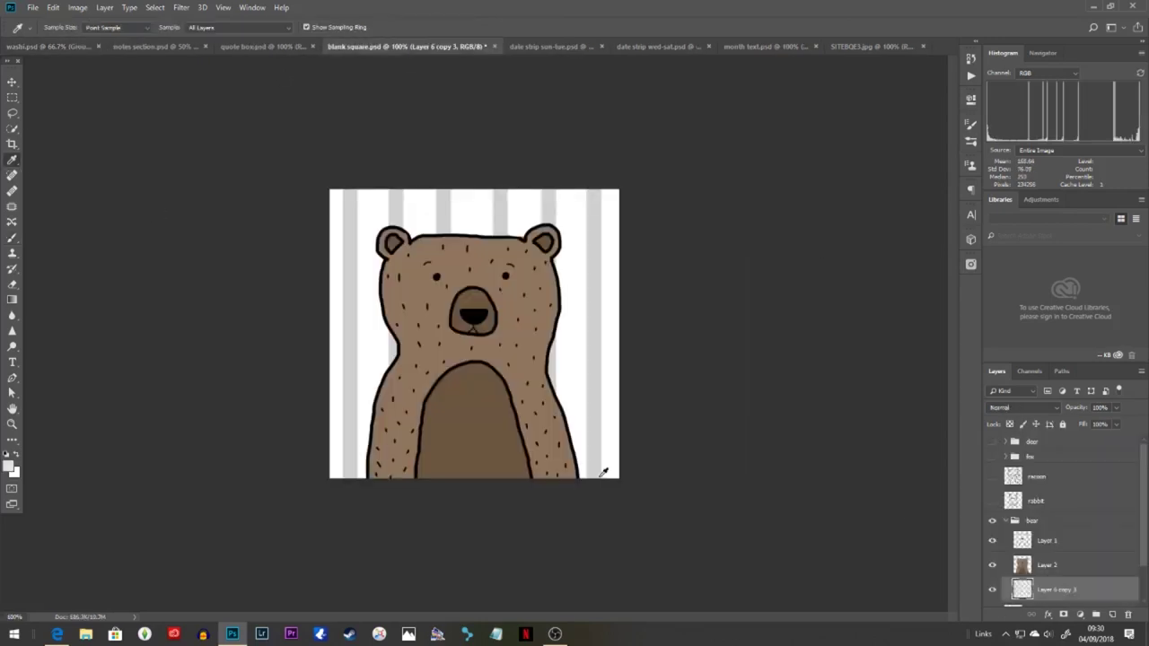
pyautogui.hotkey('ctrl', '+')
pyautogui.moveTo(718, 353); pyautogui.dragTo(758, 315)
pyautogui.moveTo(710, 437)
pyautogui.mouseDown()
pyautogui.moveTo(658, 393)
pyautogui.moveTo(670, 373)
pyautogui.mouseUp()
pyautogui.scroll(-1, 674, 395)
pyautogui.moveTo(686, 234); pyautogui.dragTo(651, 168)
pyautogui.moveTo(698, 140); pyautogui.dragTo(748, 85)
pyautogui.scroll(3, 704, 180)
pyautogui.moveTo(691, 184); pyautogui.dragTo(655, 155)
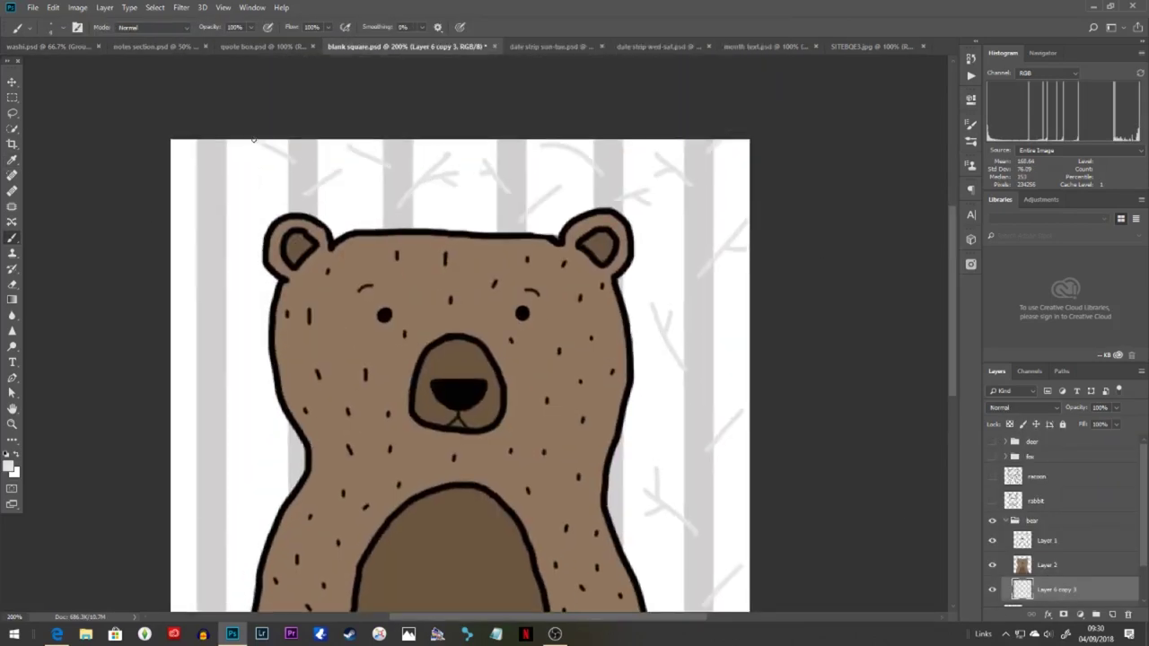
# Step: Paint pale grey branches and twigs among the tree trunks on the bear's left side
pyautogui.moveTo(254, 139); pyautogui.dragTo(317, 58)
pyautogui.moveTo(267, 111); pyautogui.dragTo(238, 94)
pyautogui.moveTo(277, 177); pyautogui.dragTo(324, 135)
pyautogui.moveTo(267, 261); pyautogui.dragTo(246, 224)
pyautogui.moveTo(249, 241); pyautogui.dragTo(235, 238)
pyautogui.moveTo(275, 318); pyautogui.dragTo(319, 289)
pyautogui.moveTo(290, 535); pyautogui.dragTo(314, 504)
pyautogui.scroll(-2, 261, 404)
pyautogui.hotkey('ctrl', '-')
pyautogui.hotkey('ctrl', '-')
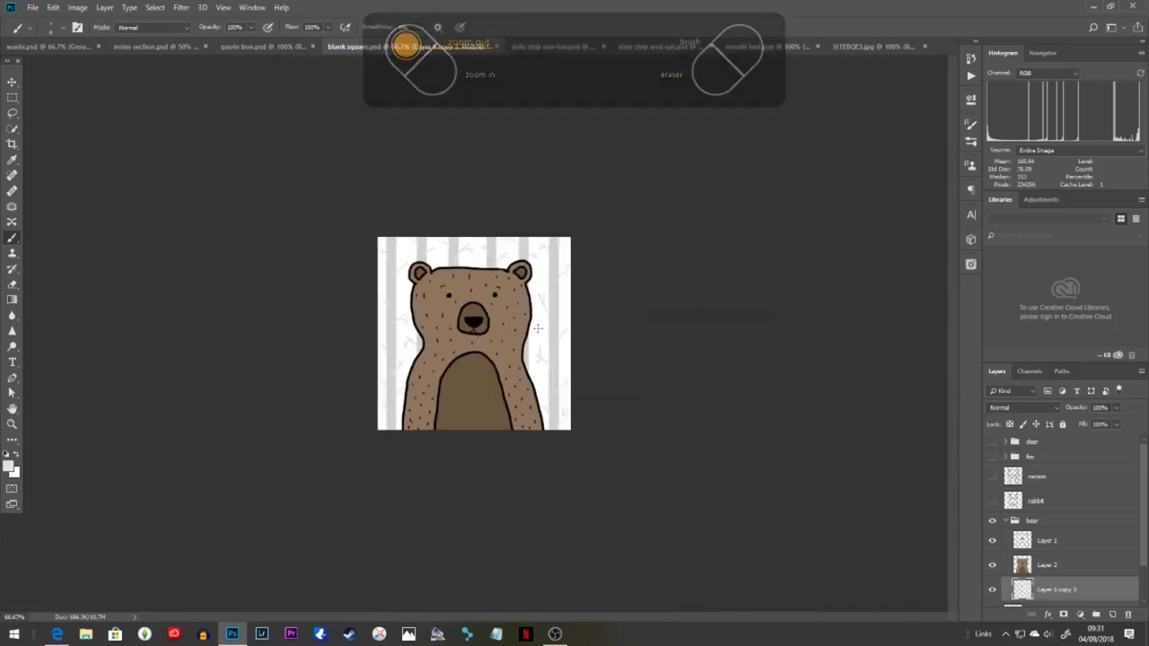
# Step: Reduce the opacity of the bear's colour layer, Layer 2
pyautogui.click(1050, 567)
pyautogui.keyDown('shift'); pyautogui.click(1048, 544); pyautogui.keyUp('shift')
pyautogui.click(1048, 566)
pyautogui.moveTo(1117, 409); pyautogui.dragTo(1086, 422)
# Step: Erase the tree trunks showing through the bear's head and body on Layer 6 copy 3
pyautogui.click(1056, 590)
pyautogui.hotkey('ctrl', '+')
pyautogui.press('e')
pyautogui.moveTo(397, 475); pyautogui.dragTo(396, 365)
pyautogui.moveTo(444, 476); pyautogui.dragTo(444, 330)
pyautogui.moveTo(542, 395); pyautogui.dragTo(548, 377)
pyautogui.hotkey('ctrl', '+')
pyautogui.moveTo(619, 285); pyautogui.dragTo(623, 134)
pyautogui.moveTo(623, 135); pyautogui.dragTo(592, 285)
pyautogui.moveTo(526, 345); pyautogui.dragTo(526, 155)
pyautogui.moveTo(434, 211)
pyautogui.mouseDown()
pyautogui.moveTo(431, 153)
pyautogui.moveTo(411, 319)
pyautogui.mouseUp()
pyautogui.moveTo(331, 355); pyautogui.dragTo(316, 155)
# Step: Set the foreground colour to black and repaint the bear's eyebrows on Layer 1
pyautogui.click(1049, 541)
pyautogui.click(8, 465)
pyautogui.click(666, 314)
pyautogui.click(953, 157)
pyautogui.press('b')
pyautogui.hotkey('ctrl', '+')
pyautogui.hotkey('ctrl', '-')
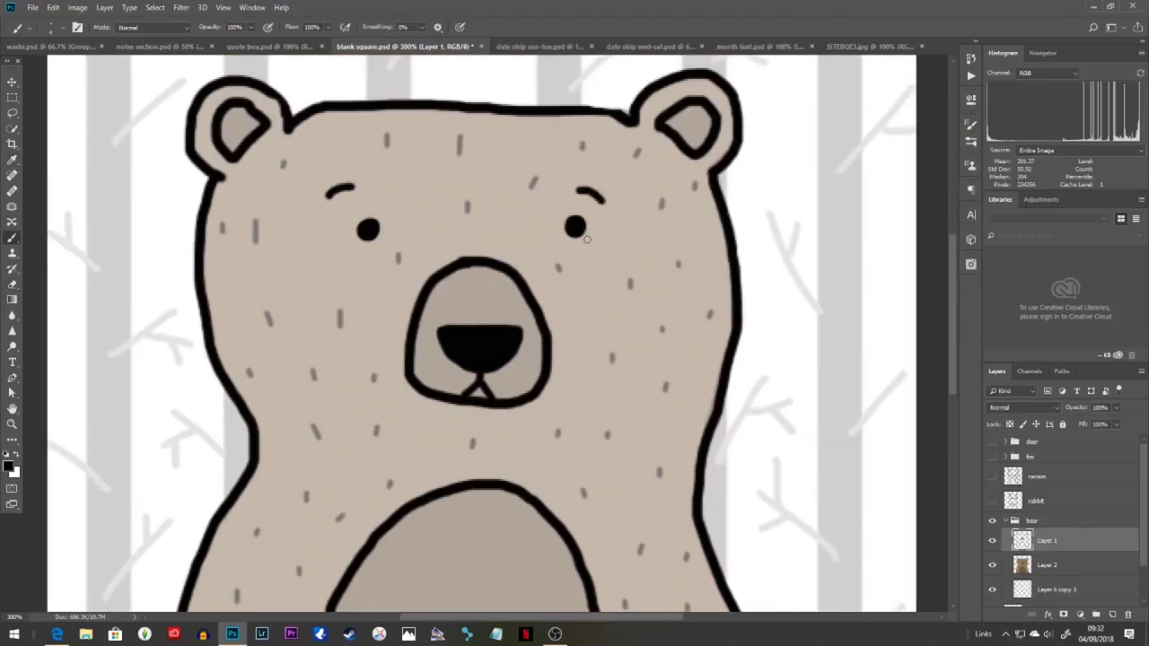
pyautogui.hotkey('ctrl', '-')
# Step: Hide the bear group, show the rabbit layer and add a new layer beneath it
pyautogui.click(998, 523)
pyautogui.click(991, 501)
pyautogui.click(1112, 614)
# Step: Set the foreground colour to medium grey and paint the rabbit's head, muzzle and body with an enlarged brush
pyautogui.click(8, 465)
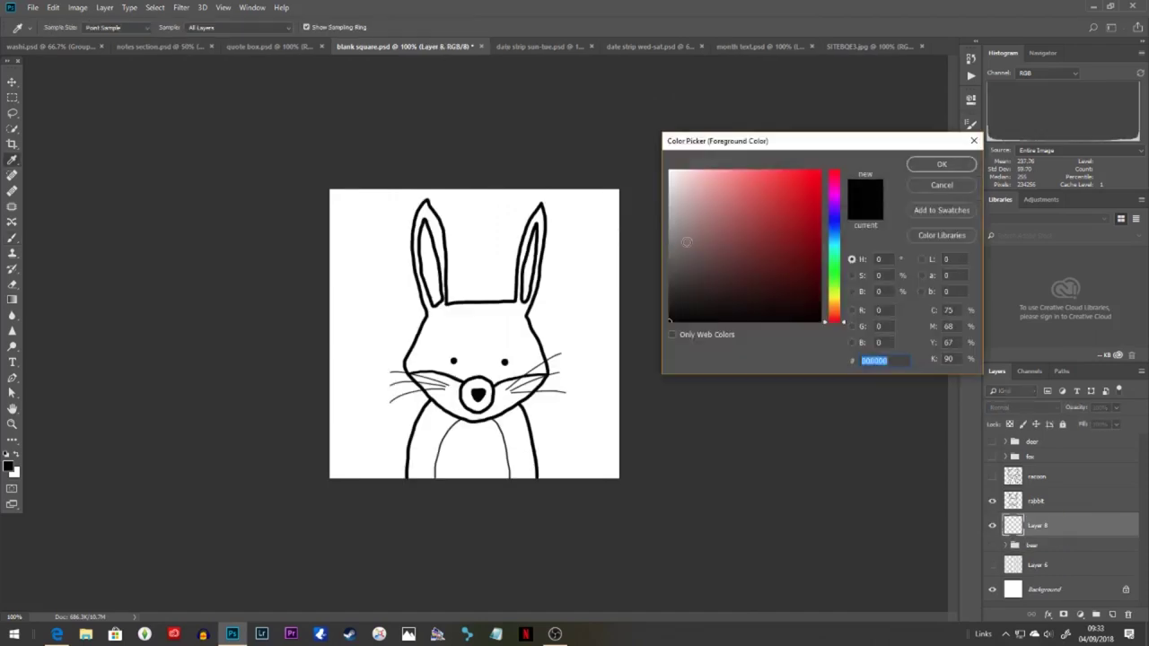
pyautogui.click(671, 248)
pyautogui.click(941, 164)
pyautogui.hotkey('ctrl', '+')
pyautogui.press(']')
pyautogui.press(']')
pyautogui.press(']')
pyautogui.press(']')
pyautogui.press(']')
pyautogui.moveTo(482, 318)
pyautogui.mouseDown()
pyautogui.moveTo(356, 387)
pyautogui.moveTo(400, 400)
pyautogui.moveTo(395, 282)
pyautogui.moveTo(517, 352)
pyautogui.moveTo(480, 462)
pyautogui.moveTo(597, 408)
pyautogui.moveTo(554, 291)
pyautogui.moveTo(582, 289)
pyautogui.mouseUp()
pyautogui.moveTo(397, 477)
pyautogui.mouseDown()
pyautogui.moveTo(380, 538)
pyautogui.moveTo(359, 544)
pyautogui.moveTo(382, 591)
pyautogui.mouseUp()
pyautogui.moveTo(381, 591); pyautogui.dragTo(389, 535)
pyautogui.moveTo(379, 543); pyautogui.dragTo(373, 538)
pyautogui.moveTo(566, 547)
pyautogui.mouseDown()
pyautogui.moveTo(583, 431)
pyautogui.moveTo(547, 454)
pyautogui.moveTo(492, 572)
pyautogui.mouseUp()
# Step: Paint the outer parts of the rabbit's ears medium grey
pyautogui.hotkey('ctrl', '+')
pyautogui.moveTo(616, 283); pyautogui.dragTo(676, 131)
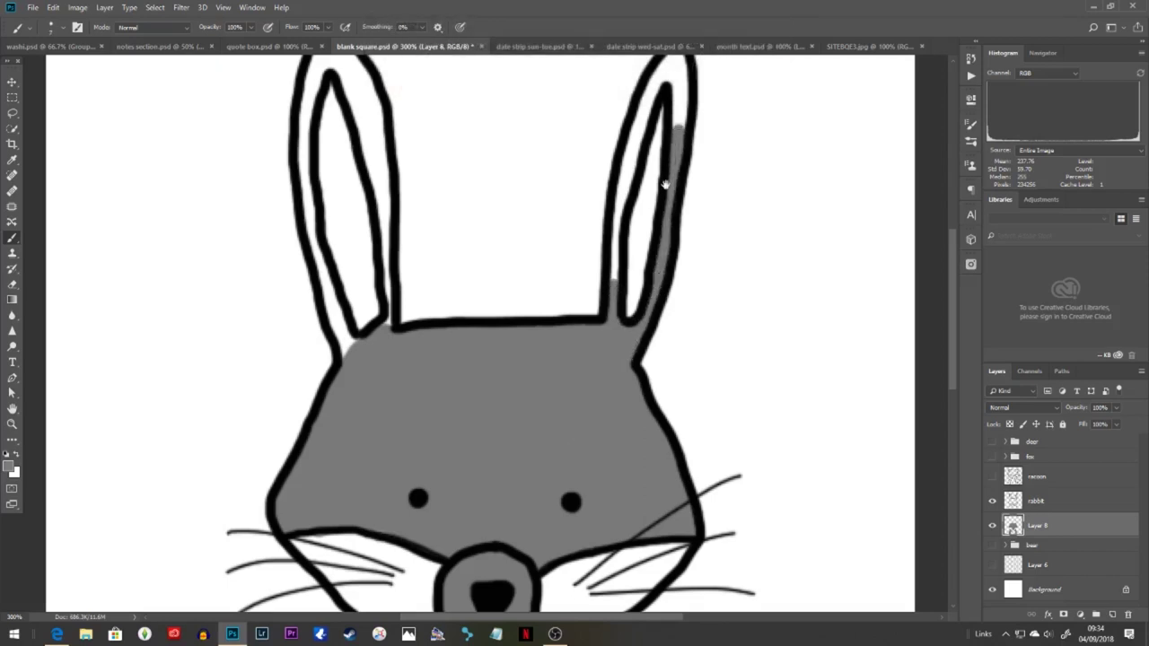
pyautogui.moveTo(664, 185); pyautogui.dragTo(659, 244)
pyautogui.moveTo(677, 179); pyautogui.dragTo(666, 115)
pyautogui.moveTo(346, 399)
pyautogui.mouseDown()
pyautogui.moveTo(310, 139)
pyautogui.moveTo(368, 180)
pyautogui.moveTo(341, 400)
pyautogui.mouseUp()
# Step: Draw a small black mouth below the rabbit's nose on the rabbit layer
pyautogui.hotkey('ctrl', '+')
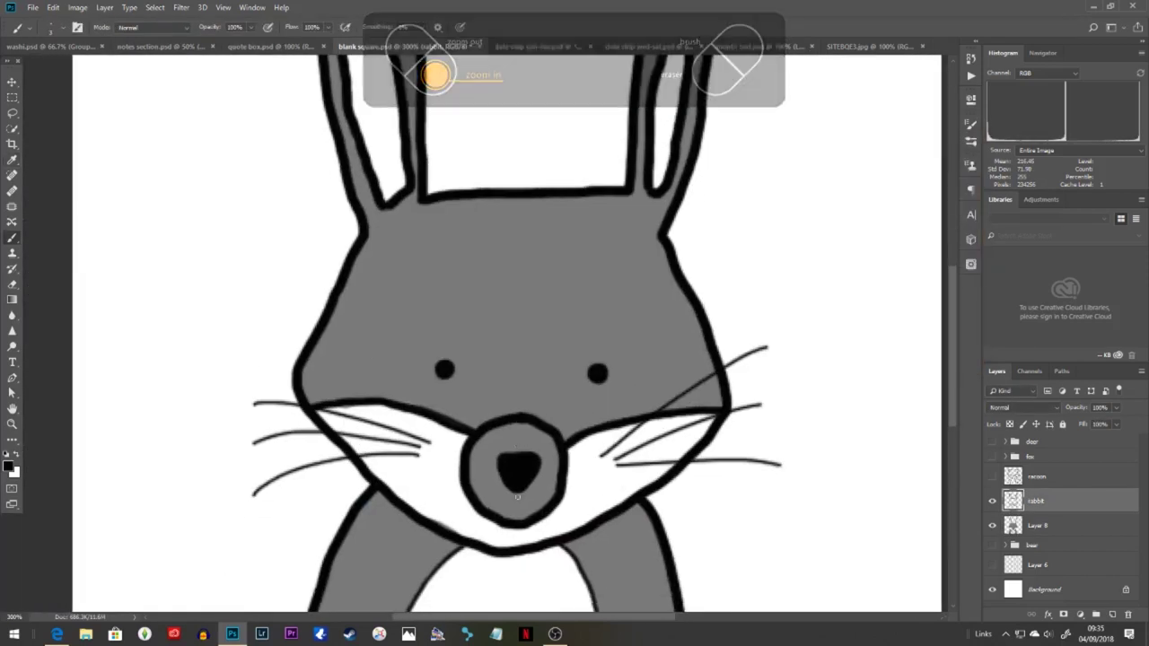
pyautogui.hotkey('ctrl', '-')
pyautogui.hotkey('ctrl', '+')
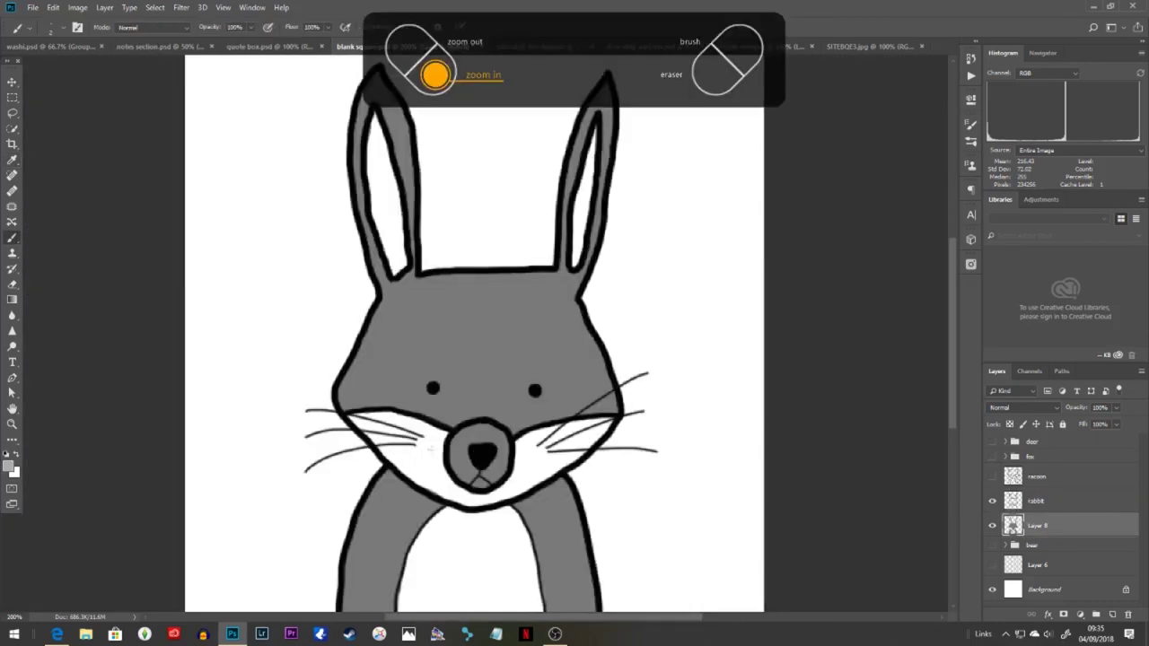
# Step: Paint the rabbit's cheeks, muzzle and belly light grey on Layer 8, enlarging the brush for the larger areas
pyautogui.moveTo(462, 440)
pyautogui.mouseDown()
pyautogui.moveTo(528, 457)
pyautogui.moveTo(545, 435)
pyautogui.moveTo(567, 467)
pyautogui.mouseUp()
pyautogui.moveTo(446, 487)
pyautogui.mouseDown()
pyautogui.moveTo(364, 419)
pyautogui.moveTo(404, 432)
pyautogui.mouseUp()
pyautogui.moveTo(471, 521); pyautogui.dragTo(480, 430)
pyautogui.press(']')
pyautogui.press(']')
pyautogui.press(']')
pyautogui.moveTo(504, 425)
pyautogui.mouseDown()
pyautogui.moveTo(431, 525)
pyautogui.moveTo(464, 423)
pyautogui.moveTo(535, 471)
pyautogui.mouseUp()
# Step: Set the foreground colour to pale pink e4c0c3 and paint the rabbit's inner ears
pyautogui.click(8, 466)
pyautogui.click(834, 177)
pyautogui.click(691, 184)
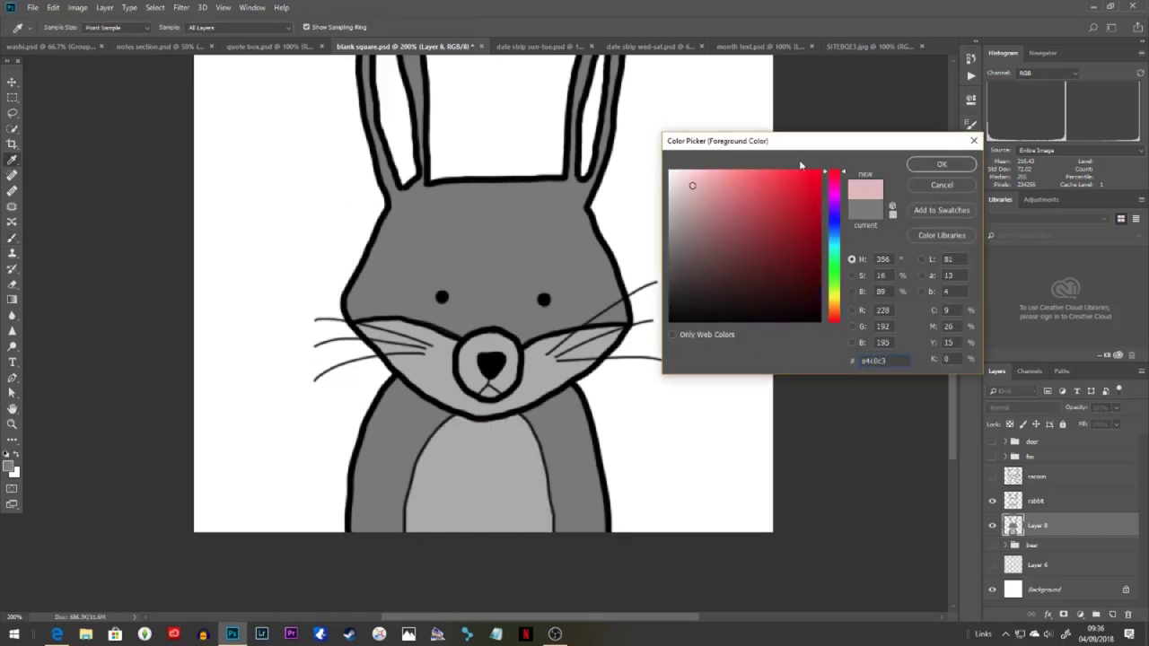
pyautogui.click(941, 164)
pyautogui.moveTo(588, 161); pyautogui.dragTo(554, 323)
pyautogui.moveTo(549, 334); pyautogui.dragTo(555, 287)
pyautogui.moveTo(363, 253); pyautogui.dragTo(372, 286)
# Step: Sample the rabbit's light grey and touch up its paler fur area
pyautogui.press('i')
pyautogui.click(456, 400)
pyautogui.press('b')
pyautogui.moveTo(430, 515); pyautogui.dragTo(471, 538)
# Step: Erase the rabbit's mouth on the rabbit layer and redraw it as a curved black line
pyautogui.click(1109, 503)
pyautogui.hotkey('ctrl', '+')
pyautogui.press('e')
pyautogui.click(8, 466)
pyautogui.moveTo(500, 482)
pyautogui.mouseDown()
pyautogui.moveTo(462, 478)
pyautogui.moveTo(500, 476)
pyautogui.mouseUp()
pyautogui.click(673, 319)
pyautogui.click(941, 164)
pyautogui.press('b')
# Step: Sample the rabbit's grey and touch up its muzzle colour on Layer 8
pyautogui.click(1059, 526)
pyautogui.press('i')
pyautogui.click(366, 348)
pyautogui.press('b')
pyautogui.moveTo(361, 367); pyautogui.dragTo(377, 368)
pyautogui.hotkey('ctrl', '-')
pyautogui.hotkey('ctrl', '-')
# Step: Place a copy of the Layer 6 tree trunks beneath Layer 8 and paint pale branches to the right of the rabbit
pyautogui.click(1054, 567)
pyautogui.moveTo(1052, 566); pyautogui.dragTo(1053, 538)
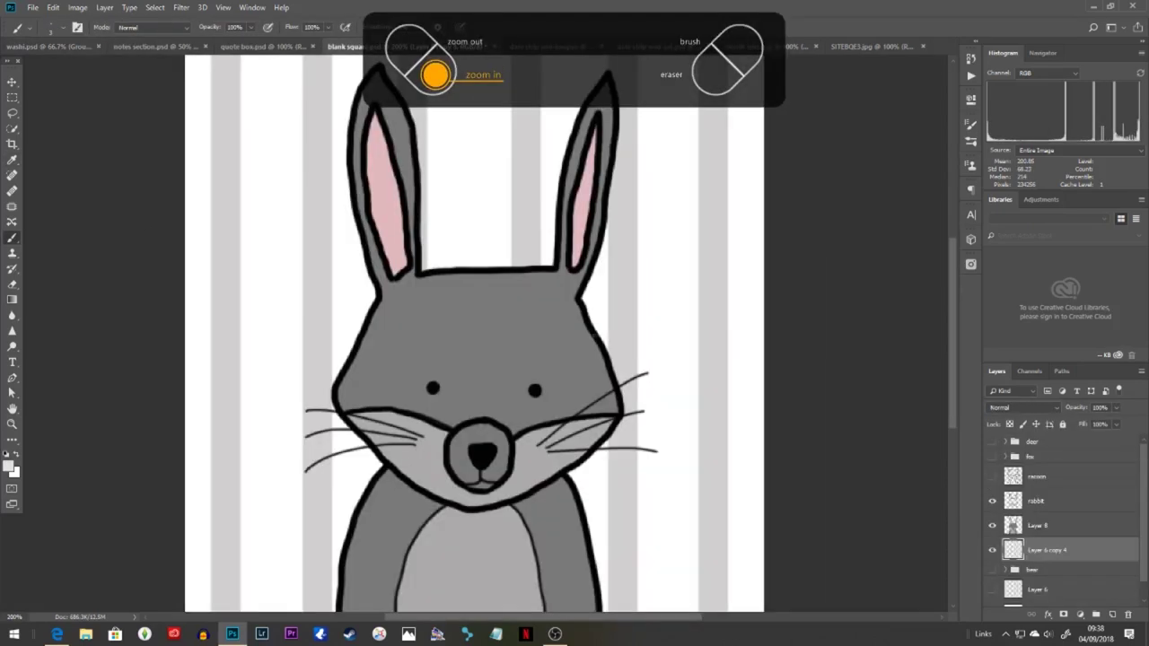
pyautogui.moveTo(686, 241); pyautogui.dragTo(623, 300)
pyautogui.moveTo(709, 426); pyautogui.dragTo(692, 370)
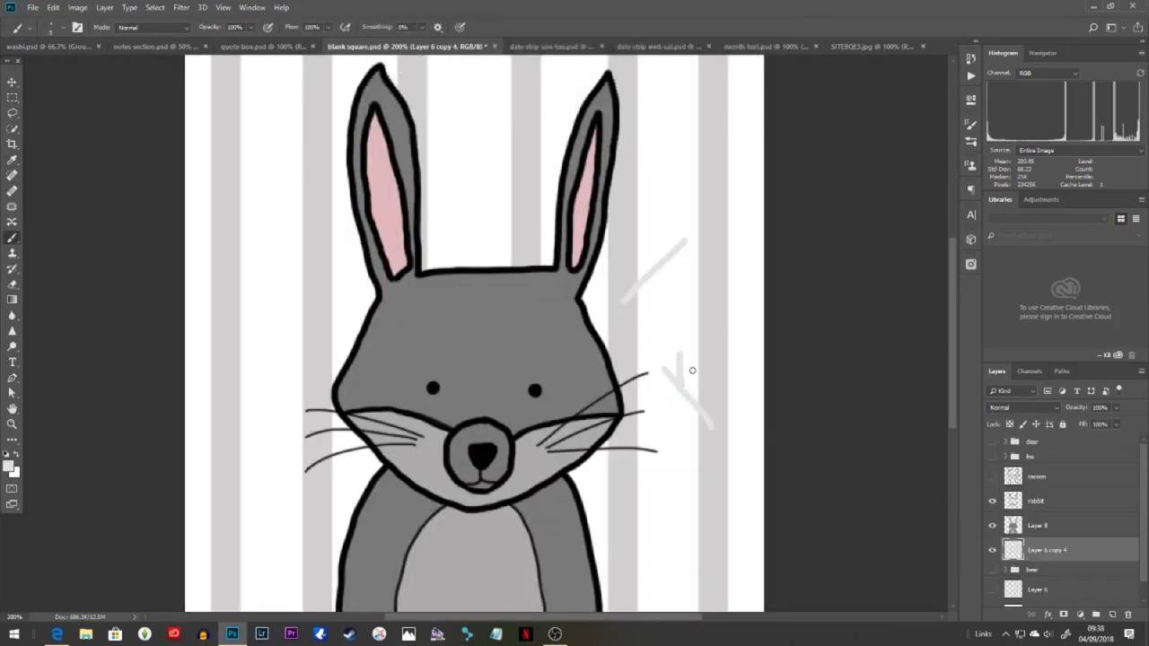
# Step: Paint pale grey branches and twigs between the rabbit's ears and on its left side
pyautogui.scroll(4, 662, 391)
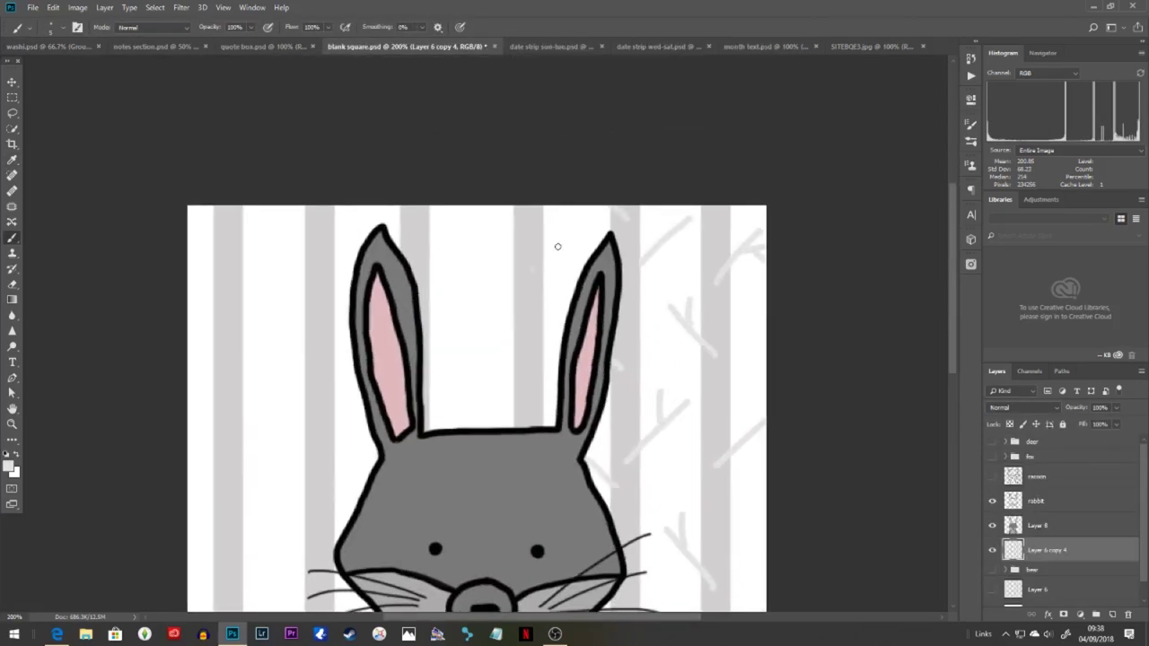
pyautogui.moveTo(315, 487); pyautogui.dragTo(349, 352)
pyautogui.moveTo(343, 472); pyautogui.dragTo(289, 430)
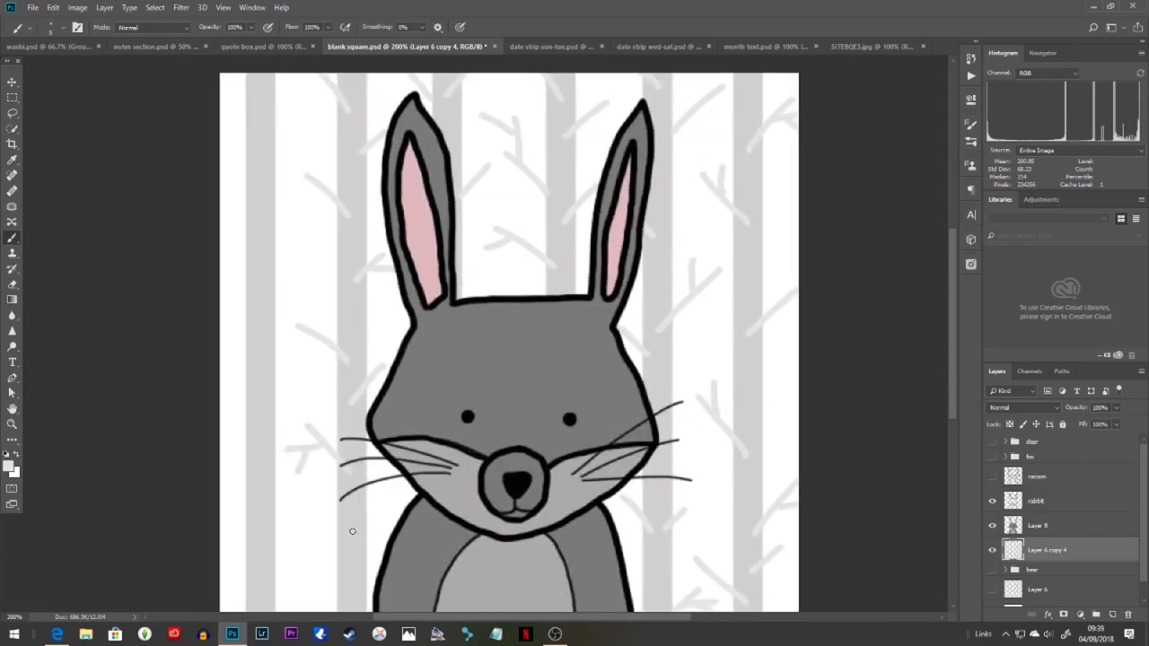
pyautogui.moveTo(351, 531); pyautogui.dragTo(299, 389)
pyautogui.moveTo(232, 392); pyautogui.dragTo(271, 362)
pyautogui.moveTo(195, 359); pyautogui.dragTo(216, 438)
pyautogui.moveTo(207, 234); pyautogui.dragTo(244, 315)
pyautogui.moveTo(276, 165); pyautogui.dragTo(299, 144)
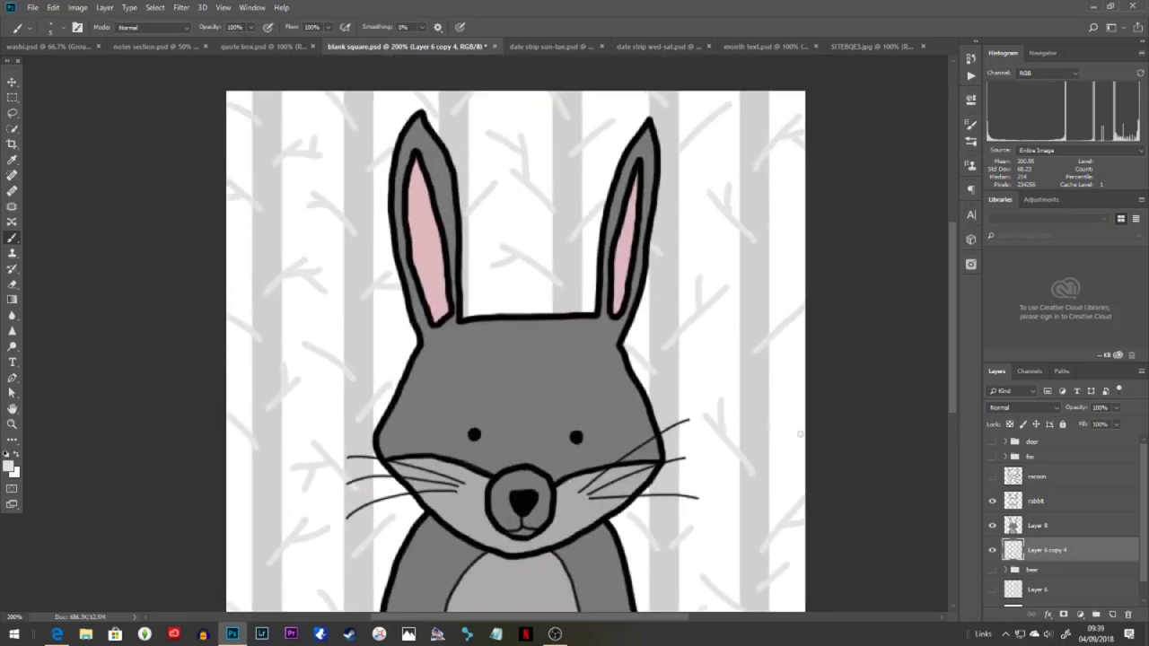
# Step: Lower the opacity of the rabbit's colour layer, Layer 8, to 50%
pyautogui.hotkey('ctrl', '-')
pyautogui.click(1096, 530)
pyautogui.moveTo(1115, 408); pyautogui.dragTo(1091, 418)
# Step: Erase the tree trunks showing through the rabbit's body, head and ears on Layer 6 copy 4
pyautogui.click(1054, 557)
pyautogui.press('e')
pyautogui.hotkey('ctrl', '+')
pyautogui.moveTo(418, 503)
pyautogui.mouseDown()
pyautogui.moveTo(401, 528)
pyautogui.moveTo(407, 449)
pyautogui.mouseUp()
pyautogui.moveTo(529, 543); pyautogui.dragTo(529, 296)
pyautogui.moveTo(414, 384); pyautogui.dragTo(415, 345)
pyautogui.moveTo(467, 332); pyautogui.dragTo(473, 429)
pyautogui.moveTo(422, 368); pyautogui.dragTo(421, 301)
pyautogui.moveTo(536, 306); pyautogui.dragTo(535, 404)
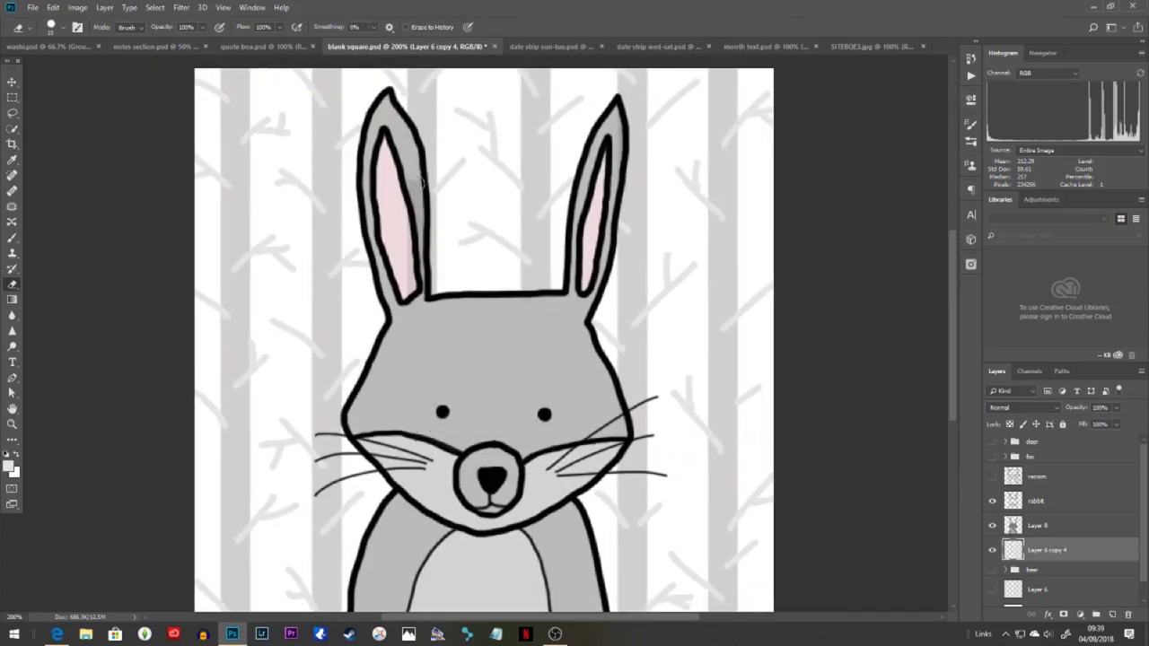
# Step: Paint small dark fur flecks across the rabbit's chest and cheeks on Layer 8
pyautogui.hotkey('ctrl', '-')
pyautogui.click(1055, 525)
pyautogui.click(8, 465)
pyautogui.click(675, 310)
pyautogui.click(941, 164)
pyautogui.press('b')
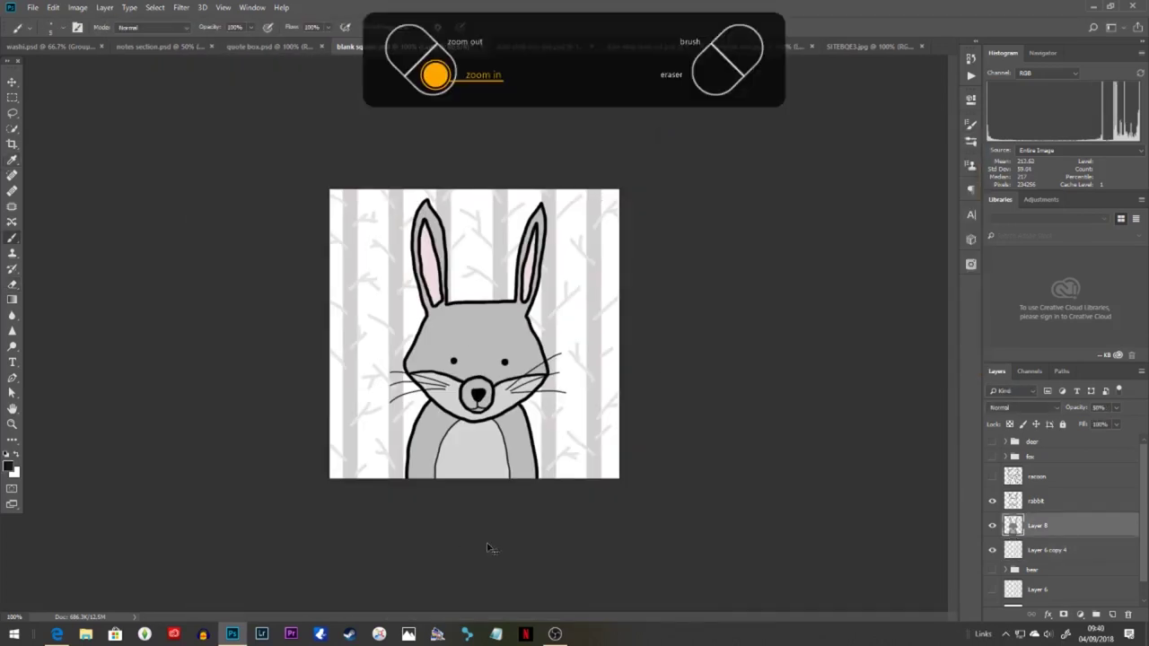
pyautogui.hotkey('ctrl', '+')
pyautogui.moveTo(432, 470); pyautogui.dragTo(434, 478)
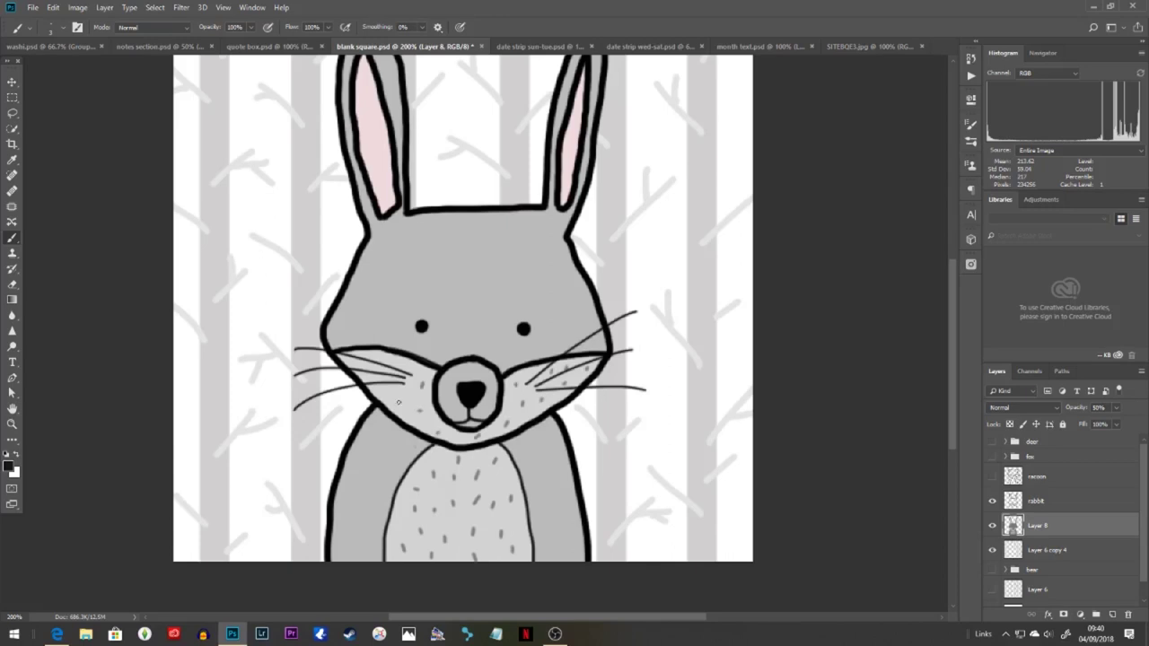
# Step: Group the rabbit outline, colour and tree layers and name the group rabbit
pyautogui.hotkey('ctrl', '-')
pyautogui.click(1043, 550)
pyautogui.keyDown('shift'); pyautogui.click(1041, 502); pyautogui.keyUp('shift')
pyautogui.hotkey('ctrl', 'g')
pyautogui.doubleClick(1036, 495)
pyautogui.write('rabbit')
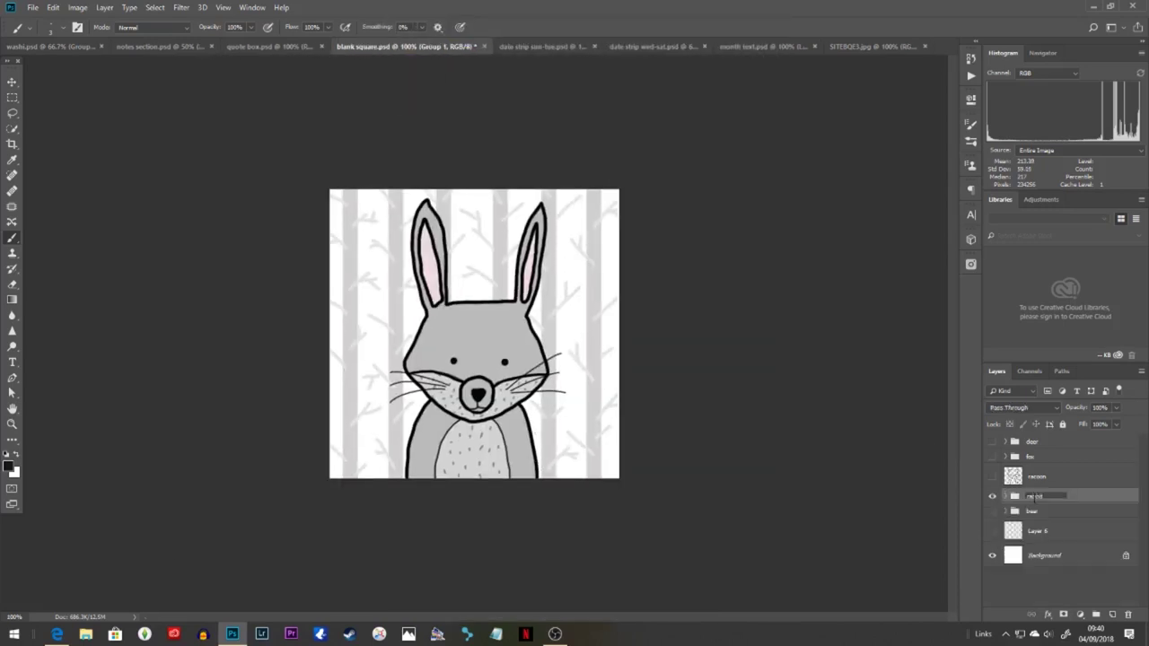
pyautogui.press('Return')
# Step: Move the racoon layer below the animal groups, show it instead of the rabbit, and add an empty layer beneath it
pyautogui.moveTo(1041, 476); pyautogui.dragTo(1042, 519)
pyautogui.click(992, 471)
pyautogui.click(992, 506)
pyautogui.click(1055, 532)
pyautogui.click(1112, 615)
# Step: Paint the raccoon's eye patches, forehead and outer ears dark grey on Layer 9
pyautogui.hotkey('ctrl', '+')
pyautogui.click(8, 466)
pyautogui.click(941, 164)
pyautogui.moveTo(364, 322); pyautogui.dragTo(341, 326)
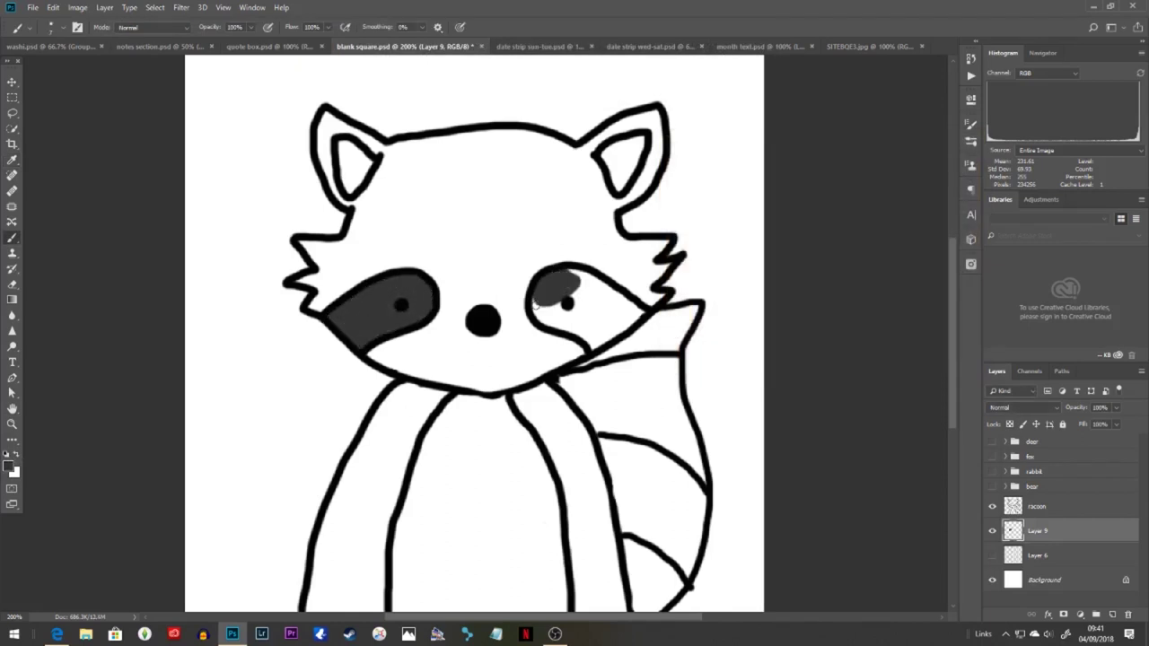
pyautogui.moveTo(536, 304); pyautogui.dragTo(628, 323)
pyautogui.moveTo(464, 281)
pyautogui.mouseDown()
pyautogui.moveTo(377, 208)
pyautogui.moveTo(476, 260)
pyautogui.moveTo(538, 224)
pyautogui.moveTo(471, 233)
pyautogui.moveTo(557, 148)
pyautogui.moveTo(603, 218)
pyautogui.mouseUp()
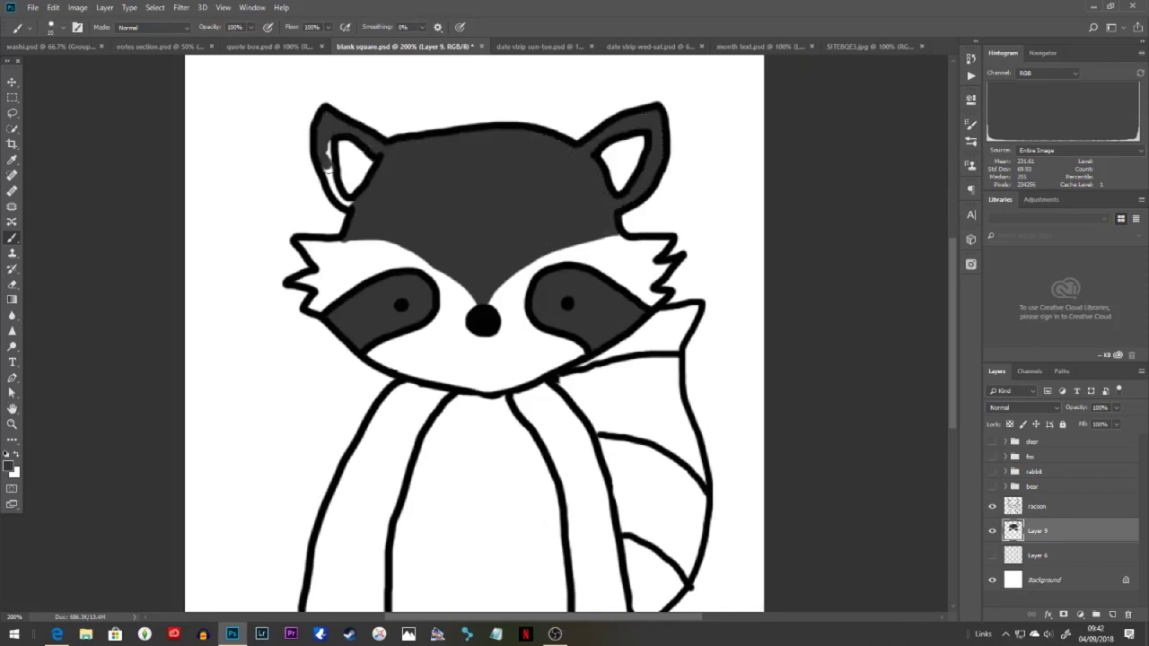
# Step: Fill the raccoon's arms and alternate tail bands with dark grey and tidy the outline on the racoon layer
pyautogui.scroll(-1, 356, 410)
pyautogui.moveTo(368, 395)
pyautogui.mouseDown()
pyautogui.moveTo(336, 561)
pyautogui.moveTo(395, 359)
pyautogui.mouseUp()
pyautogui.moveTo(521, 359)
pyautogui.mouseDown()
pyautogui.moveTo(628, 334)
pyautogui.moveTo(609, 347)
pyautogui.moveTo(593, 539)
pyautogui.moveTo(658, 542)
pyautogui.mouseUp()
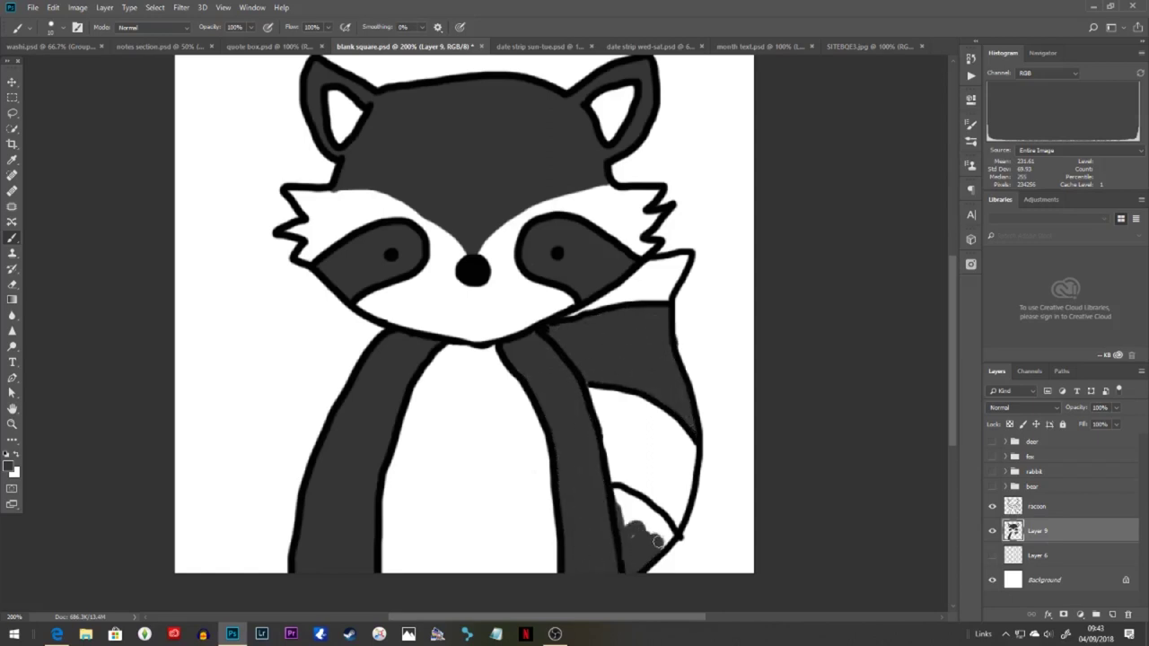
pyautogui.press('e')
pyautogui.hotkey('alt', ']')
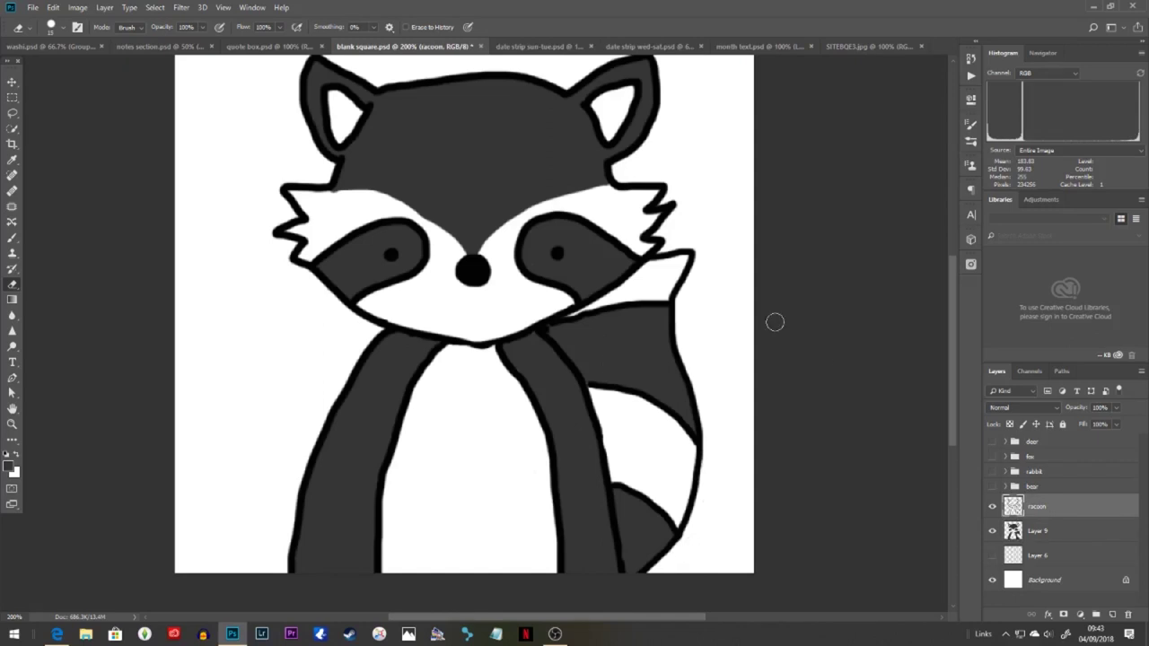
pyautogui.press('b')
pyautogui.hotkey('alt', '[')
pyautogui.press('e')
# Step: Try filling the raccoon's remaining tail bands with a muted brown
pyautogui.hotkey('ctrl', '-')
pyautogui.click(8, 466)
pyautogui.click(699, 256)
pyautogui.click(933, 164)
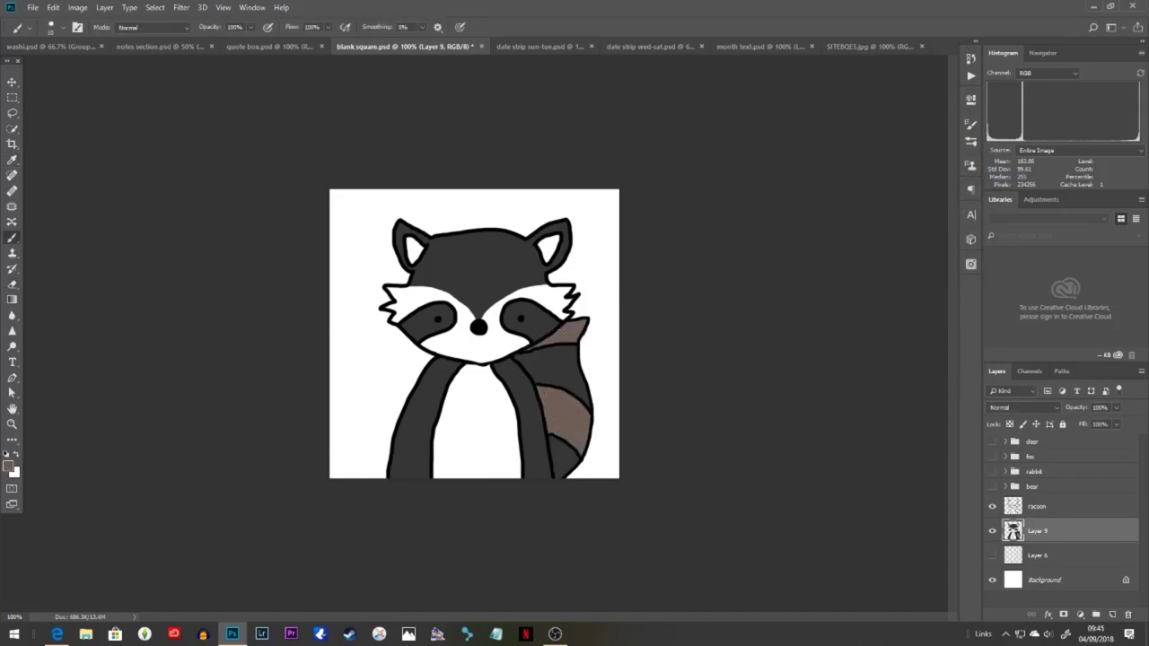
# Step: Check raccoon photos in the browser, and erase the forehead colour in Photoshop to leave a narrow stripe down to the nose
pyautogui.click(56, 634)
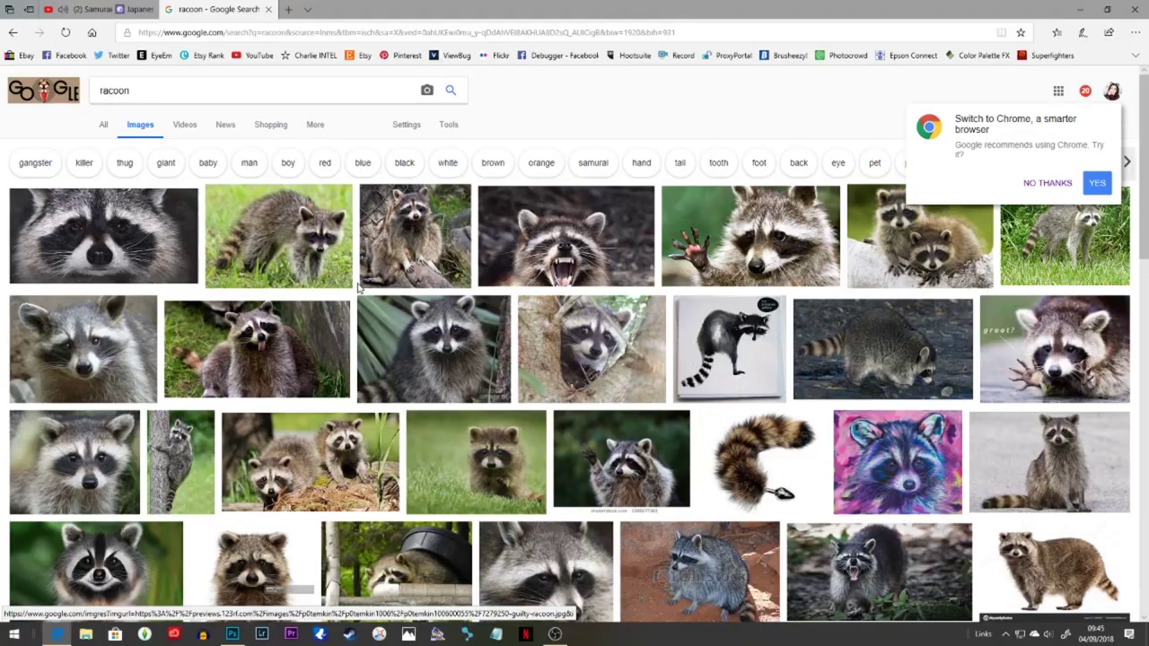
pyautogui.click(232, 633)
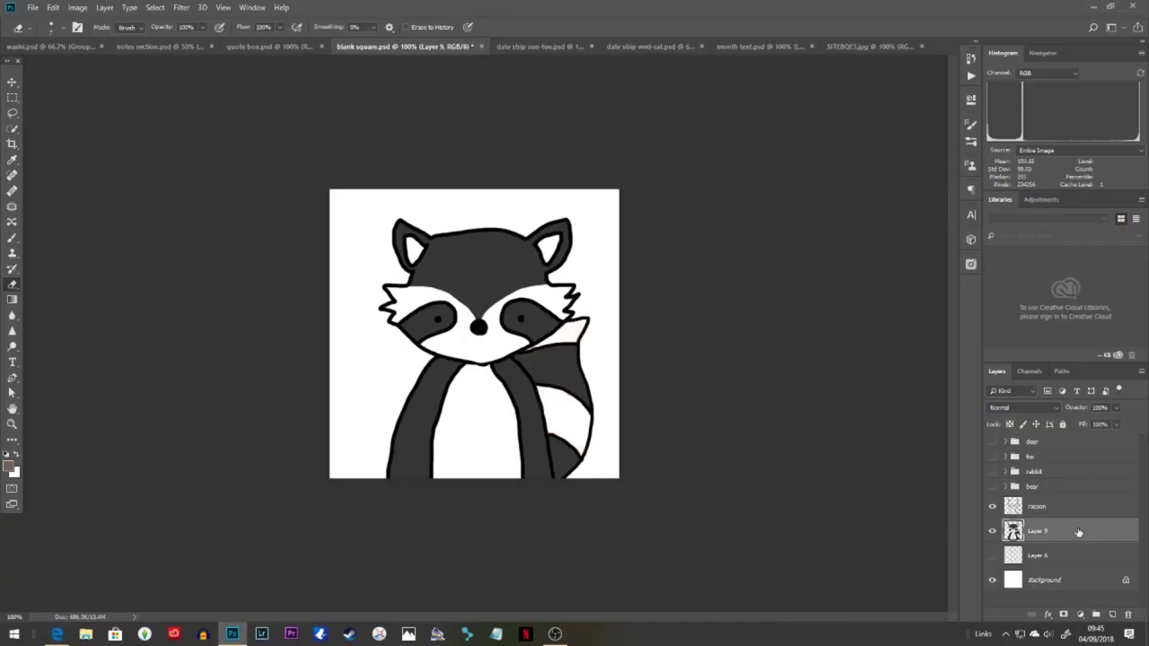
pyautogui.hotkey('ctrl', '+')
pyautogui.moveTo(536, 183)
pyautogui.mouseDown()
pyautogui.moveTo(582, 222)
pyautogui.moveTo(551, 209)
pyautogui.mouseUp()
pyautogui.moveTo(395, 244); pyautogui.dragTo(444, 271)
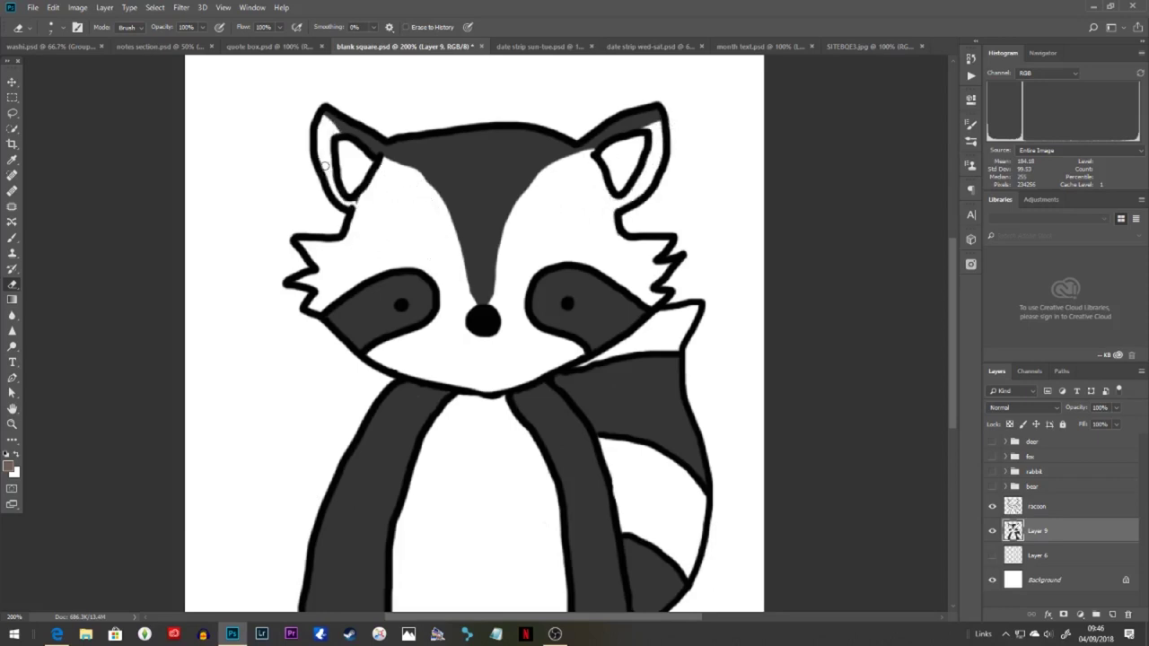
# Step: Duplicate the Layer 6 tree trunks and show the copy behind the raccoon
pyautogui.hotkey('ctrl', '-')
pyautogui.click(1037, 556)
pyautogui.hotkey('ctrl', 'j')
pyautogui.click(992, 555)
# Step: Sample the pale branch grey from washi.psd and paint branches and twigs around the raccoon in blank square.psd
pyautogui.click(56, 47)
pyautogui.press('i')
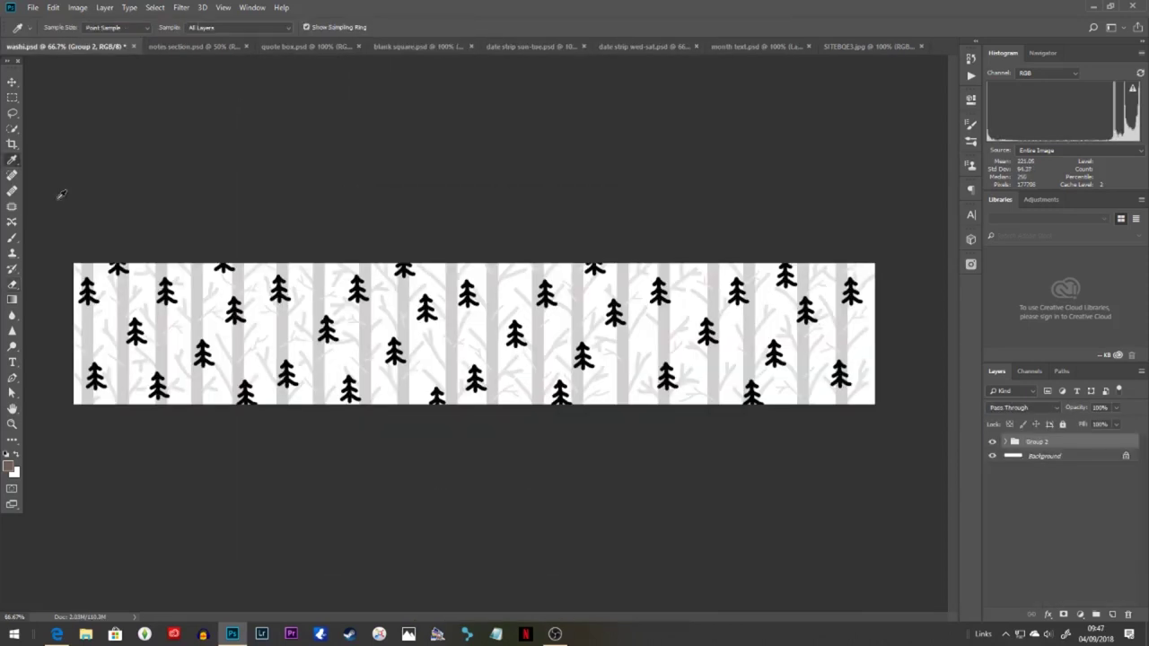
pyautogui.click(418, 45)
pyautogui.press('b')
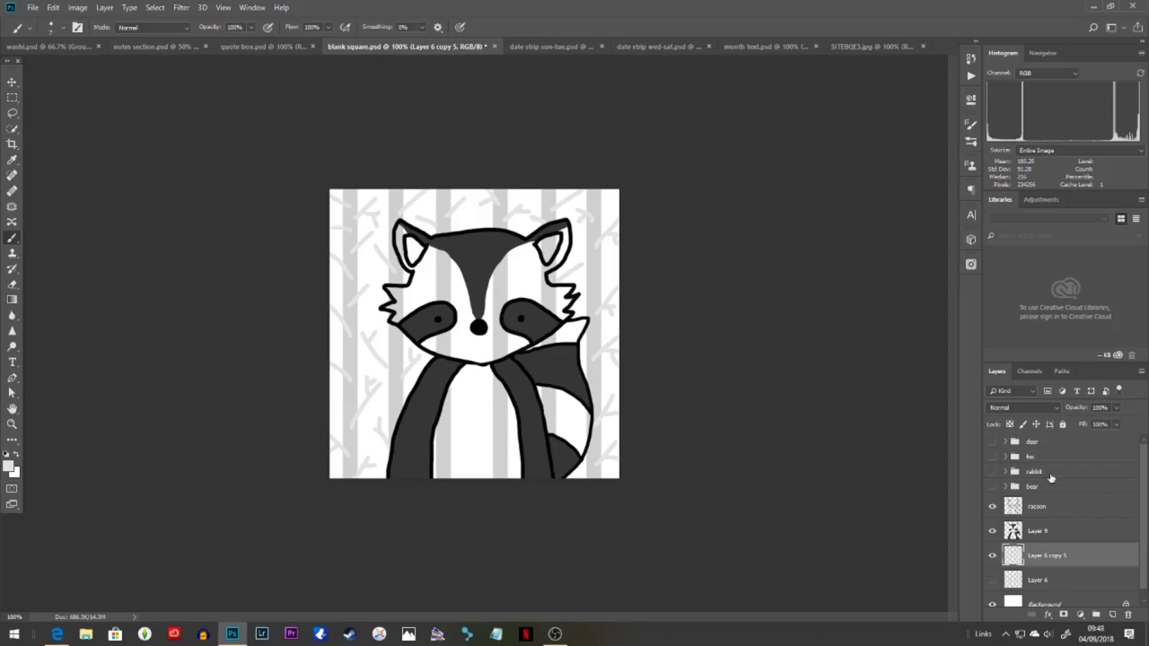
# Step: Lower the opacity of Layer 9 and erase the tree trunks showing through the raccoon on Layer 6 copy 5
pyautogui.press('e')
pyautogui.moveTo(444, 420); pyautogui.dragTo(456, 467)
pyautogui.click(1041, 532)
pyautogui.click(1115, 408)
pyautogui.moveTo(1115, 423); pyautogui.dragTo(1083, 422)
pyautogui.click(1057, 562)
pyautogui.moveTo(398, 471)
pyautogui.mouseDown()
pyautogui.moveTo(405, 437)
pyautogui.moveTo(566, 454)
pyautogui.mouseUp()
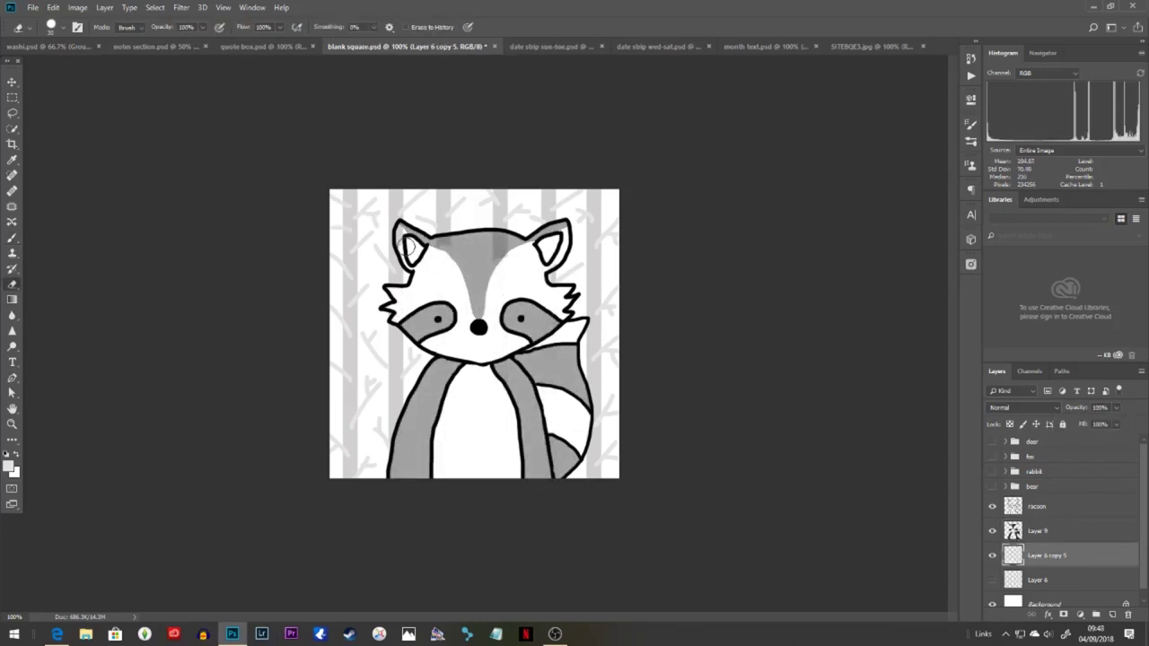
# Step: Group the raccoon outline, colour and tree layers under the name racoon
pyautogui.hotkey('ctrl', 'g')
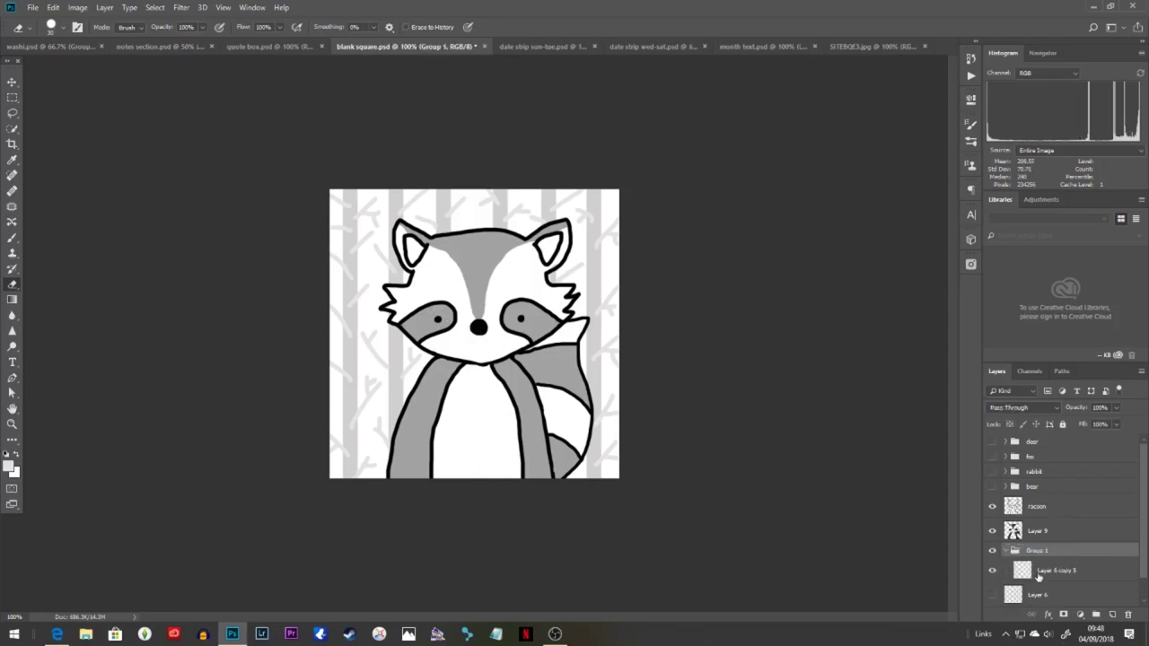
pyautogui.doubleClick(1037, 501)
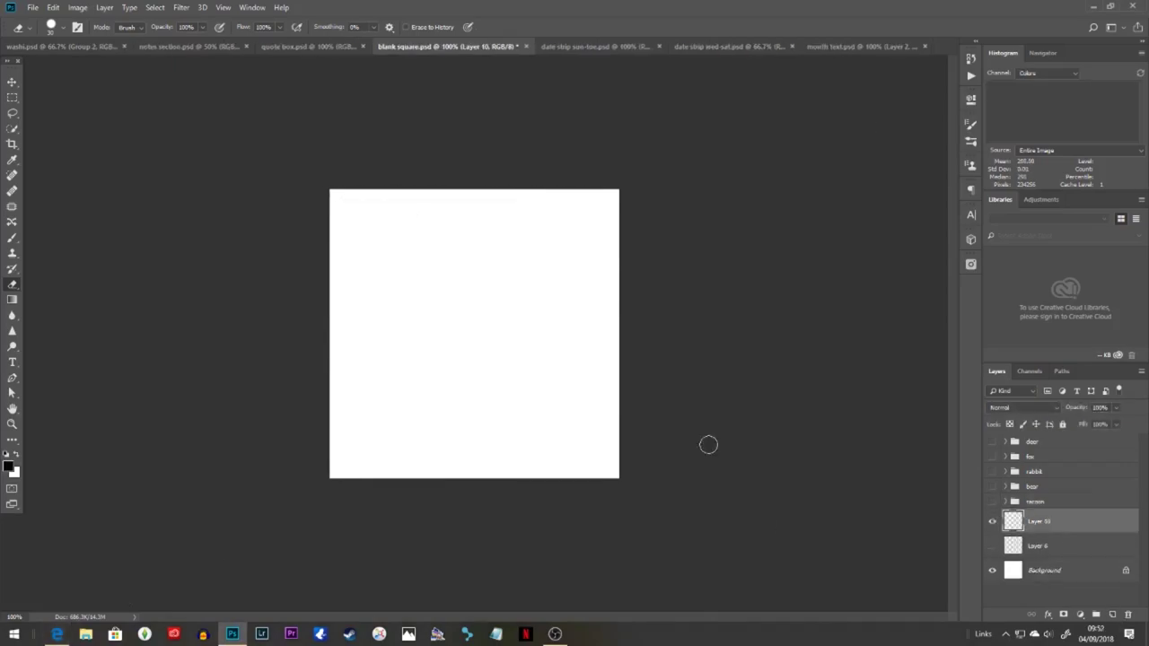
pyautogui.hotkey('ctrl', '+')
pyautogui.moveTo(346, 210); pyautogui.dragTo(465, 175)
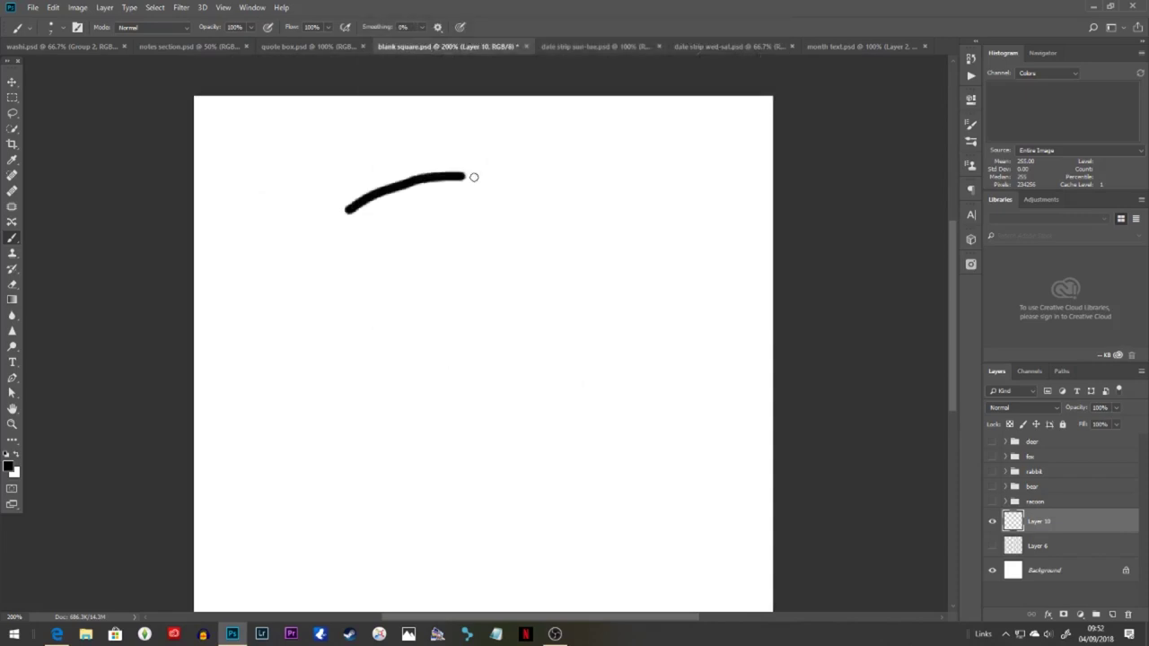
pyautogui.hotkey('ctrl', 'z')
pyautogui.hotkey('ctrl', '-')
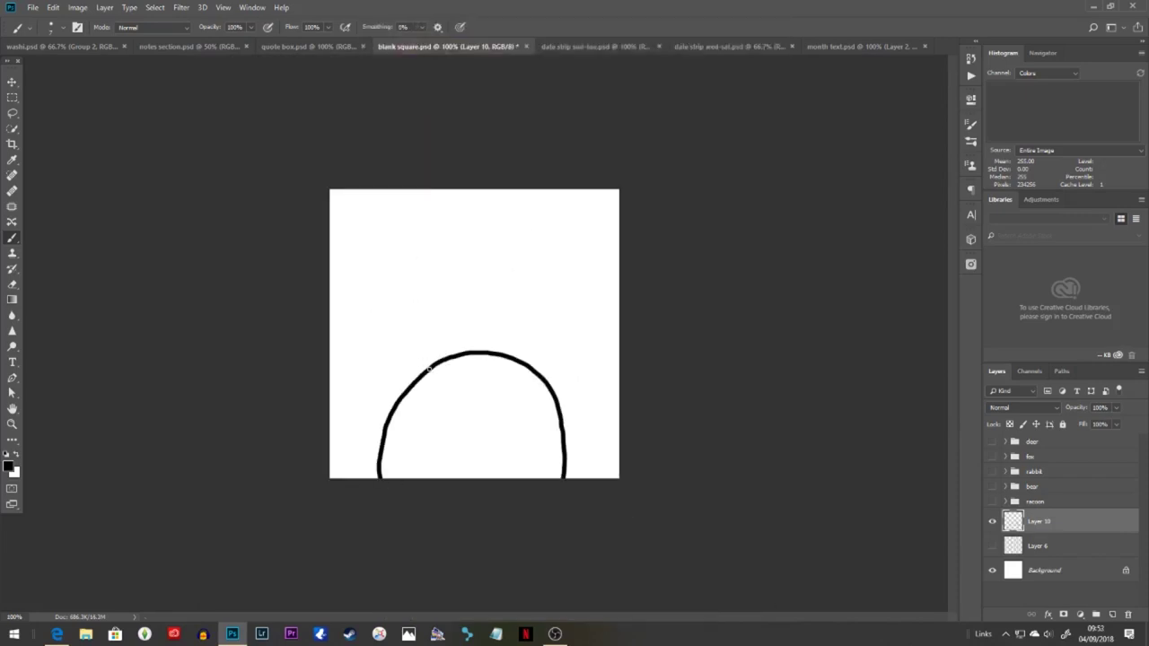
# Step: Draw a round owl head above the arched body on Layer 10, erase stray body lines and transform the outline's proportions
pyautogui.moveTo(528, 336); pyautogui.dragTo(479, 228)
pyautogui.press('e')
pyautogui.moveTo(381, 476); pyautogui.dragTo(424, 384)
pyautogui.hotkey('ctrl', 't')
pyautogui.moveTo(551, 354); pyautogui.dragTo(572, 371)
pyautogui.moveTo(527, 329); pyautogui.dragTo(513, 325)
pyautogui.press('Return')
# Step: Draw two pointed ear tufts on the owl's head and erase the head line running beneath them
pyautogui.press('b')
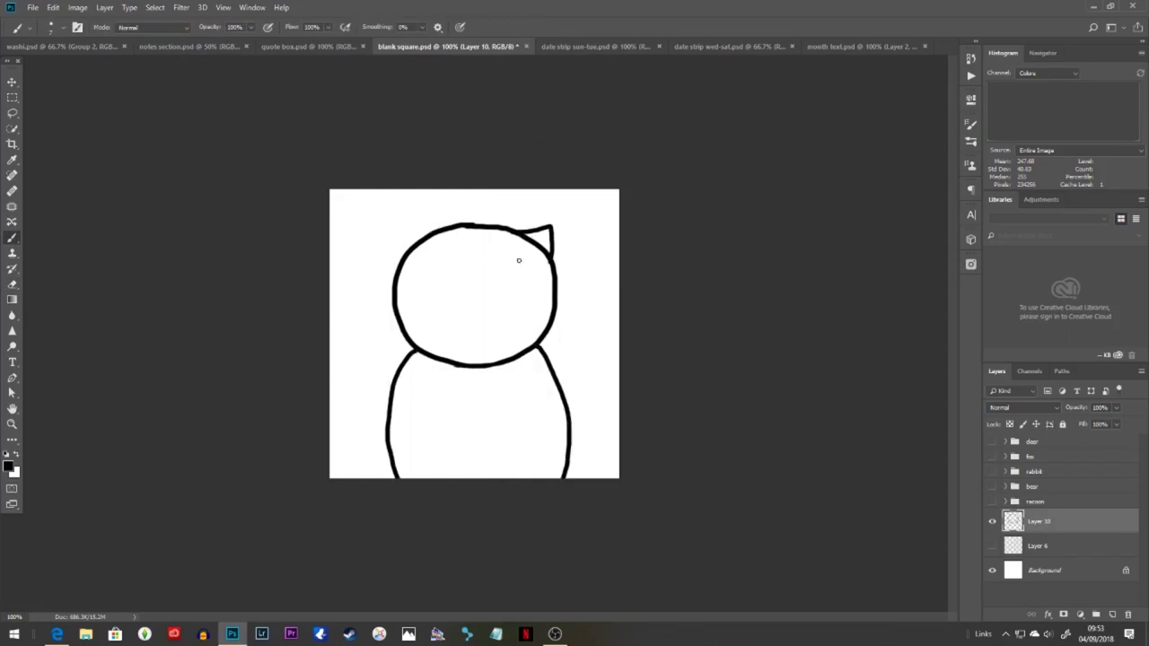
pyautogui.press('e')
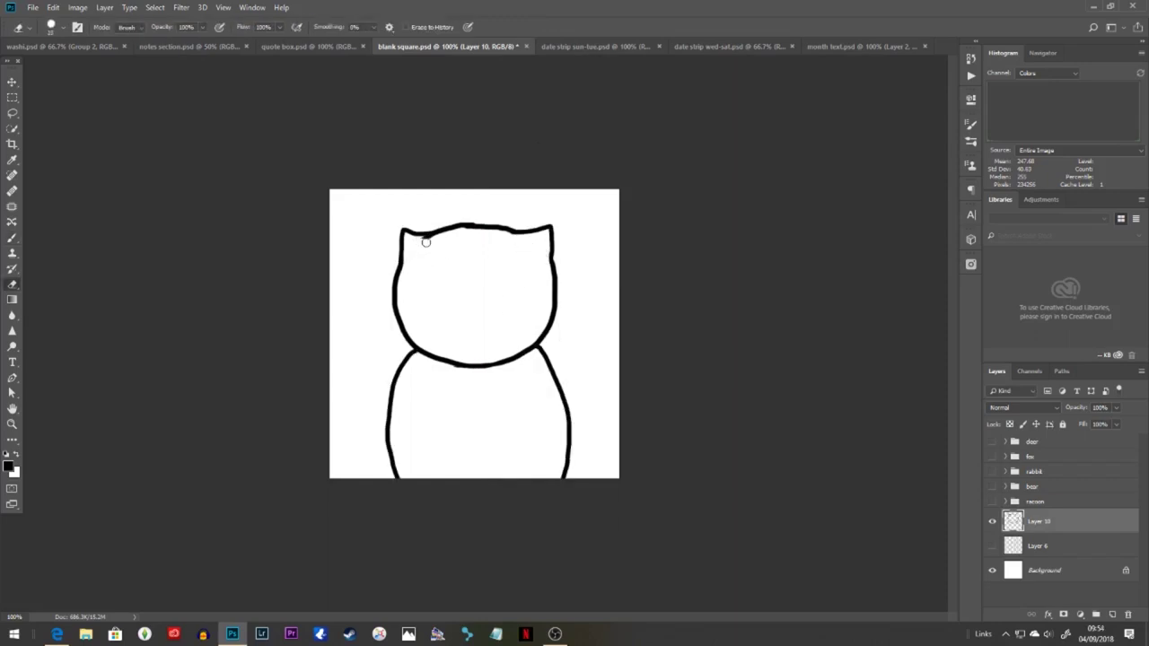
pyautogui.scroll(1, 447, 254)
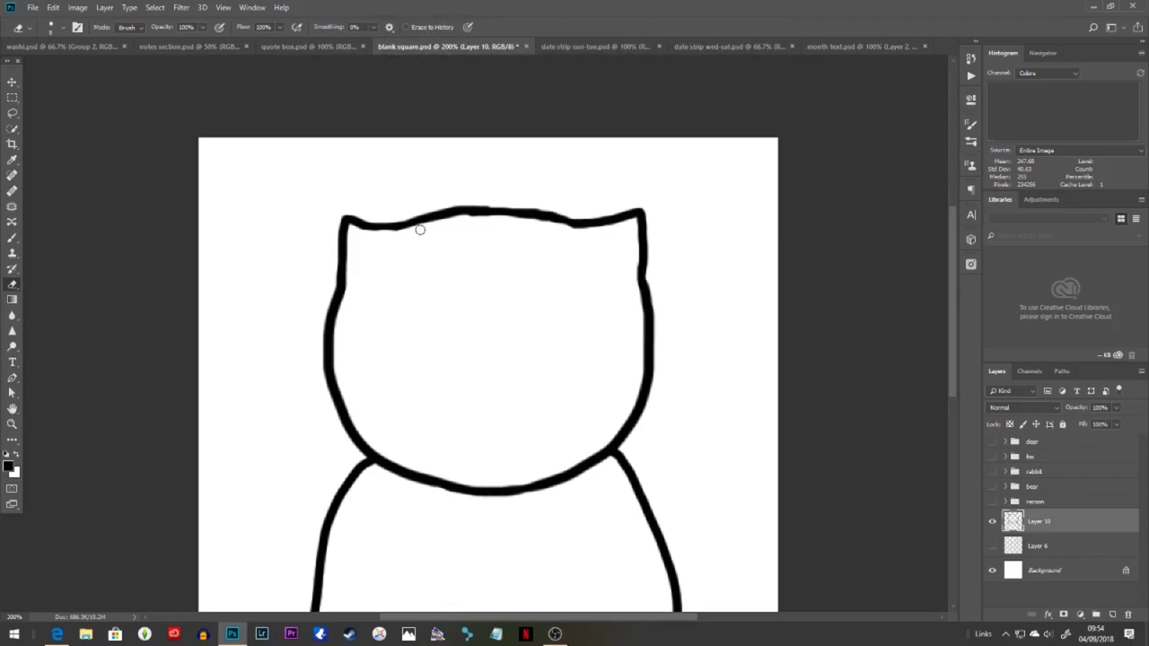
# Step: Draw a rounded triangular beak with a tall oval eye outline on each side of it
pyautogui.press('b')
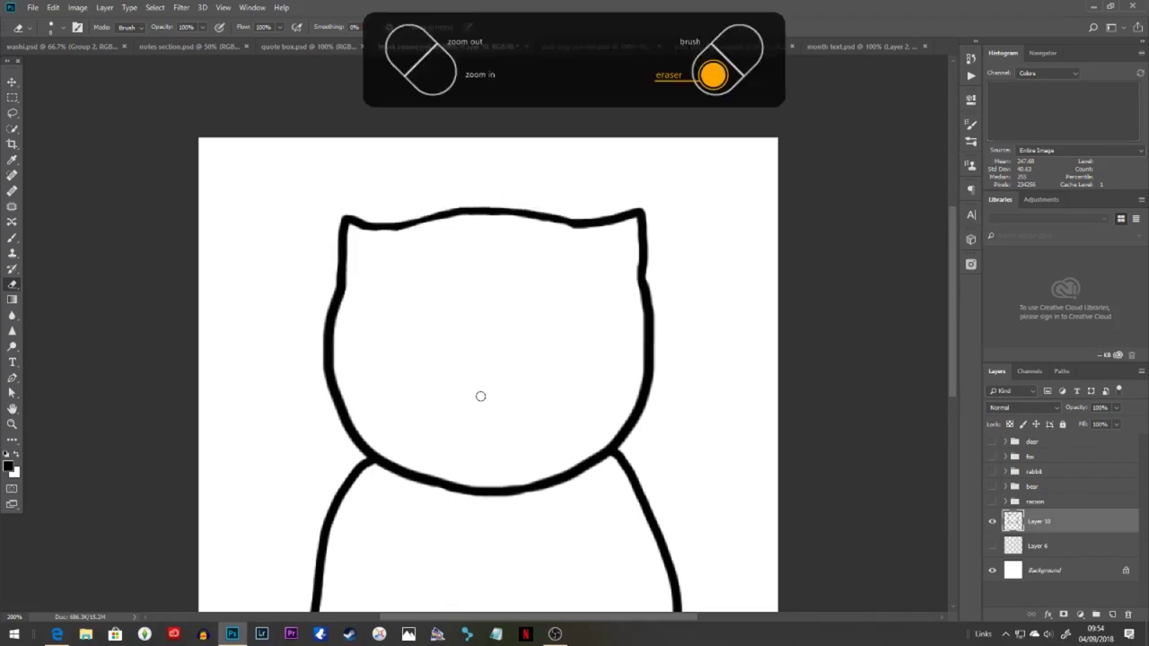
pyautogui.moveTo(470, 401); pyautogui.dragTo(510, 394)
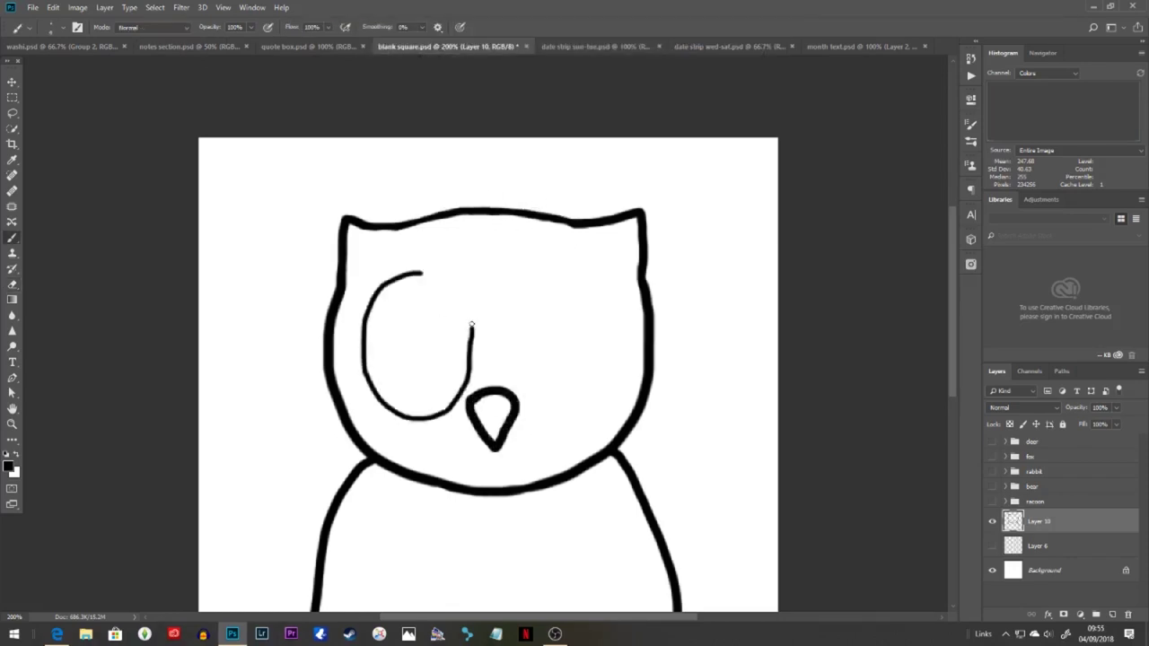
pyautogui.hotkey('ctrl', 'z')
pyautogui.moveTo(603, 283); pyautogui.dragTo(522, 341)
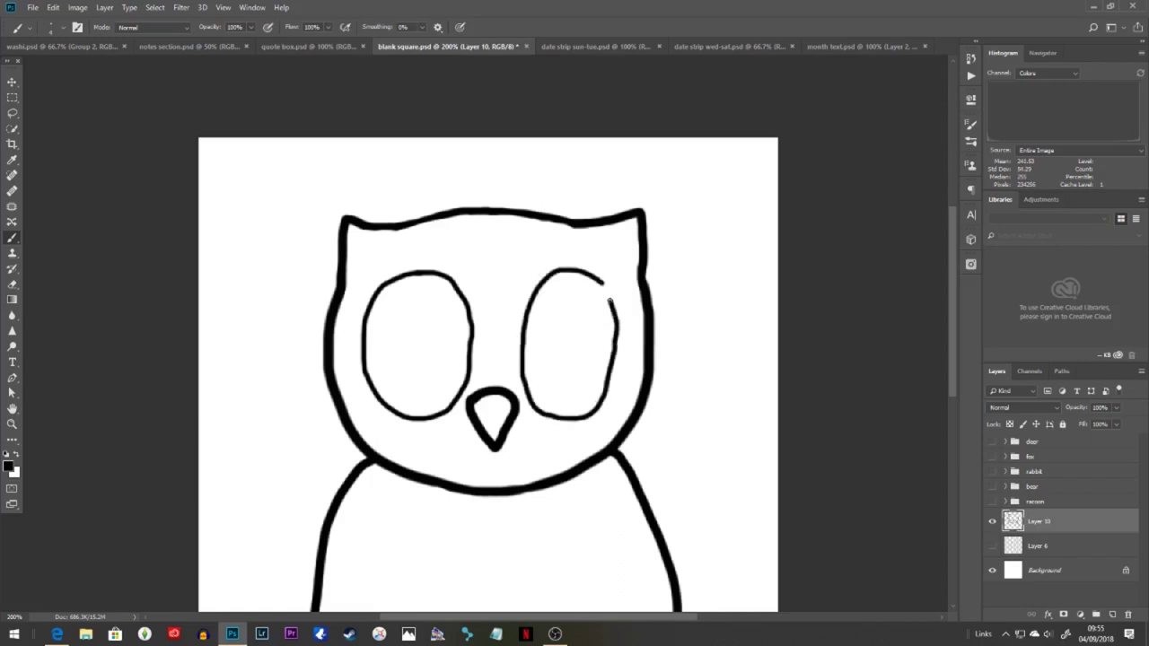
pyautogui.moveTo(610, 302); pyautogui.dragTo(602, 283)
# Step: Add curved inner lines to the owl's body, and erase and redraw the oval eye to the right of the beak
pyautogui.scroll(-5, 472, 351)
pyautogui.hotkey('ctrl', '-')
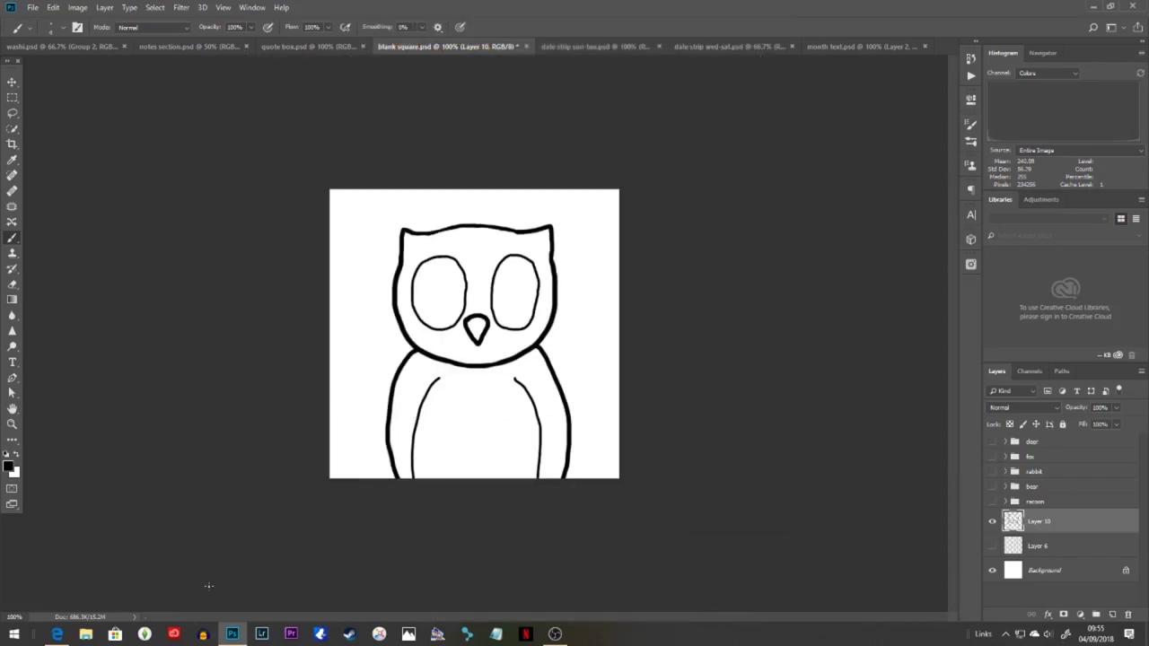
pyautogui.press('e')
pyautogui.moveTo(535, 308); pyautogui.dragTo(533, 266)
pyautogui.press('b')
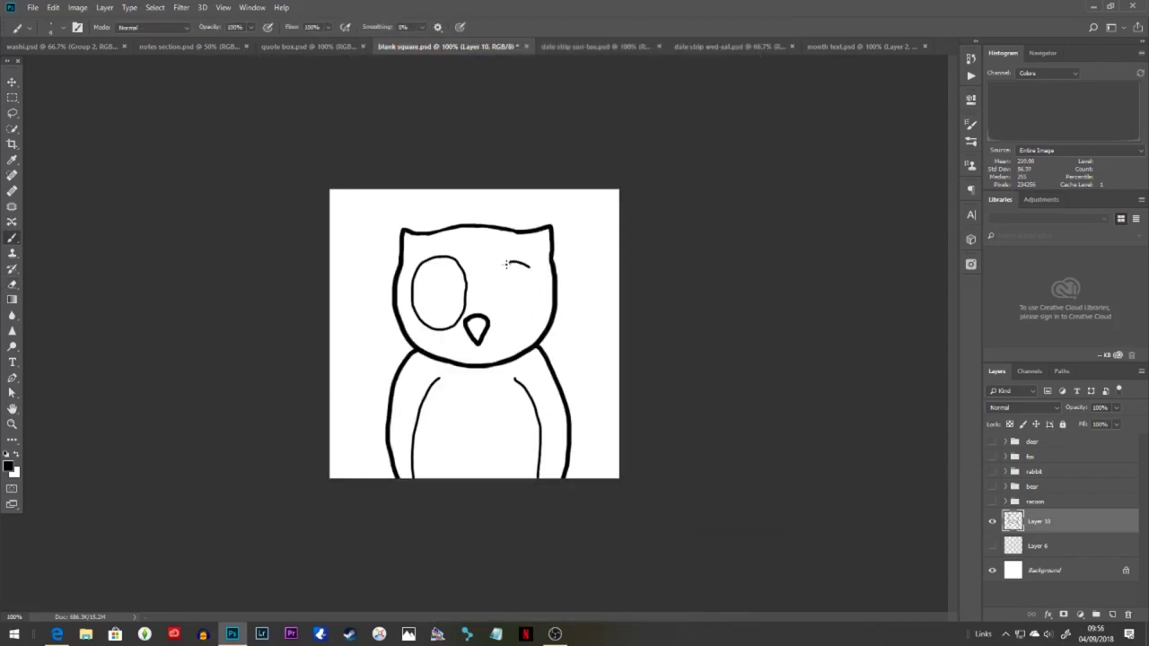
pyautogui.hotkey('ctrl', 'z')
# Step: Erase the inner body lines and draw curved wing edges reaching the lower sides of the owl's body
pyautogui.press('e')
pyautogui.moveTo(536, 442); pyautogui.dragTo(522, 380)
pyautogui.press('b')
pyautogui.moveTo(435, 375); pyautogui.dragTo(394, 467)
pyautogui.press('e')
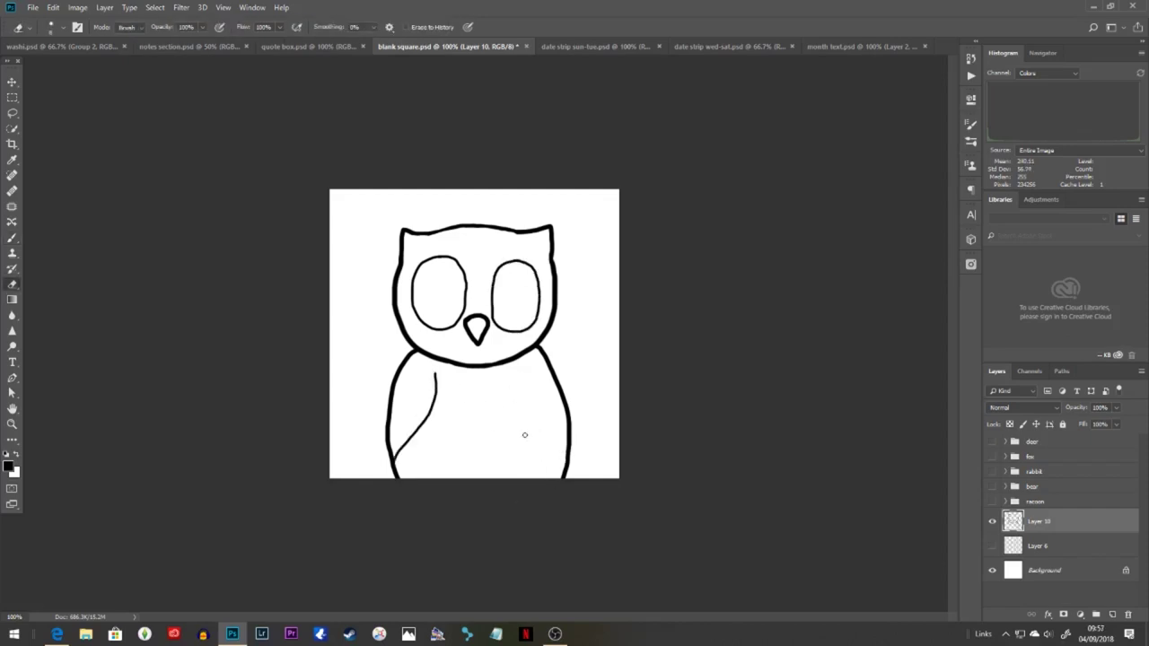
pyautogui.press('b')
pyautogui.moveTo(525, 371); pyautogui.dragTo(564, 468)
# Step: Draw teardrops and short dashes on the owl's chest, feather lines on the wings, and dot pupils in the eyes
pyautogui.hotkey('ctrl', '+')
pyautogui.moveTo(452, 286); pyautogui.dragTo(458, 304)
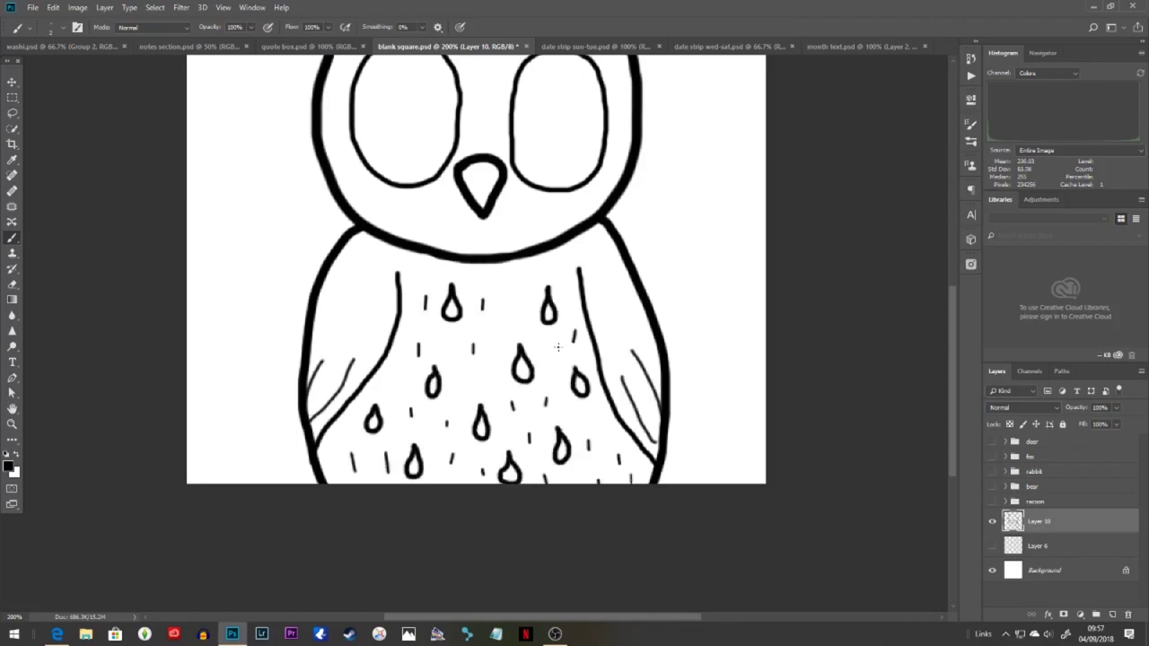
pyautogui.scroll(3, 575, 264)
pyautogui.hotkey('ctrl', '-')
# Step: Add Layer 11 beneath the owl outline and fill the chest and eyes with beige
pyautogui.hotkey('ctrl', 'shift', 'n')
pyautogui.press('Return')
pyautogui.click(8, 466)
pyautogui.click(695, 195)
pyautogui.click(944, 165)
pyautogui.click(8, 466)
pyautogui.moveTo(450, 442)
pyautogui.mouseDown()
pyautogui.moveTo(425, 467)
pyautogui.moveTo(510, 405)
pyautogui.moveTo(531, 422)
pyautogui.mouseUp()
pyautogui.click(688, 196)
pyautogui.click(941, 164)
pyautogui.moveTo(499, 272); pyautogui.dragTo(528, 325)
pyautogui.moveTo(456, 269); pyautogui.dragTo(435, 317)
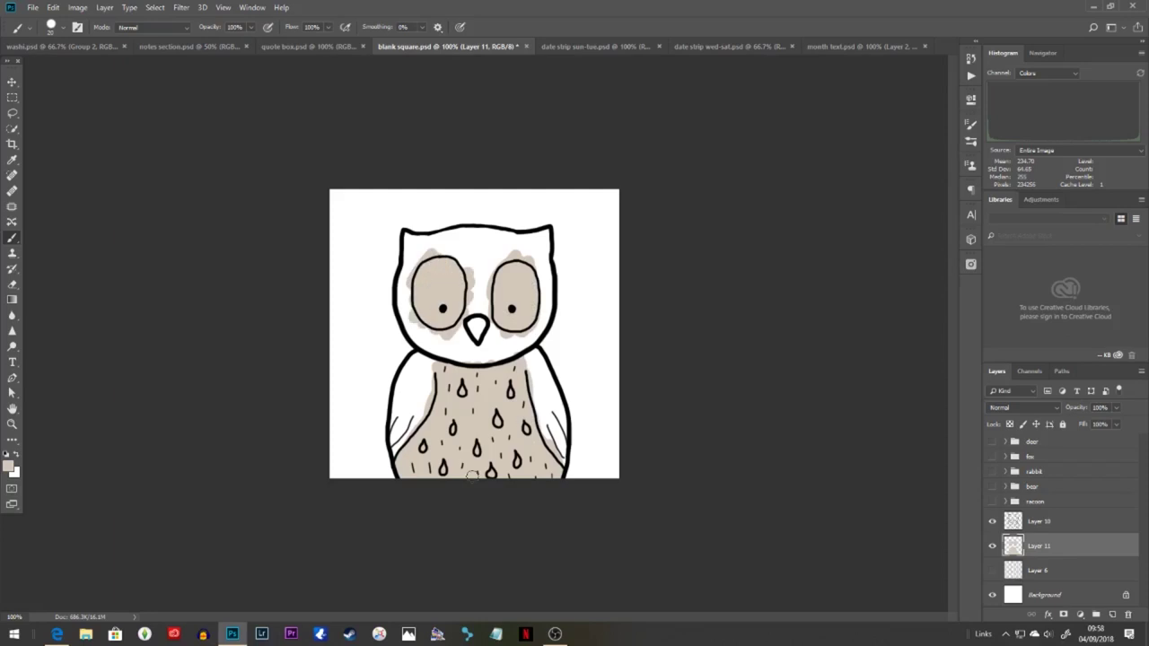
# Step: Choose a muted brown and paint the owl's head around the eyes and beak
pyautogui.click(9, 465)
pyautogui.click(697, 257)
pyautogui.click(835, 310)
pyautogui.click(707, 233)
pyautogui.click(940, 164)
pyautogui.hotkey('ctrl', '+')
pyautogui.moveTo(481, 142)
pyautogui.mouseDown()
pyautogui.moveTo(339, 137)
pyautogui.moveTo(479, 188)
pyautogui.mouseUp()
pyautogui.moveTo(503, 278)
pyautogui.mouseDown()
pyautogui.moveTo(593, 144)
pyautogui.moveTo(565, 198)
pyautogui.mouseUp()
pyautogui.moveTo(599, 332); pyautogui.dragTo(610, 301)
pyautogui.moveTo(555, 368)
pyautogui.mouseDown()
pyautogui.moveTo(514, 327)
pyautogui.moveTo(556, 371)
pyautogui.moveTo(350, 335)
pyautogui.moveTo(340, 223)
pyautogui.moveTo(527, 353)
pyautogui.mouseUp()
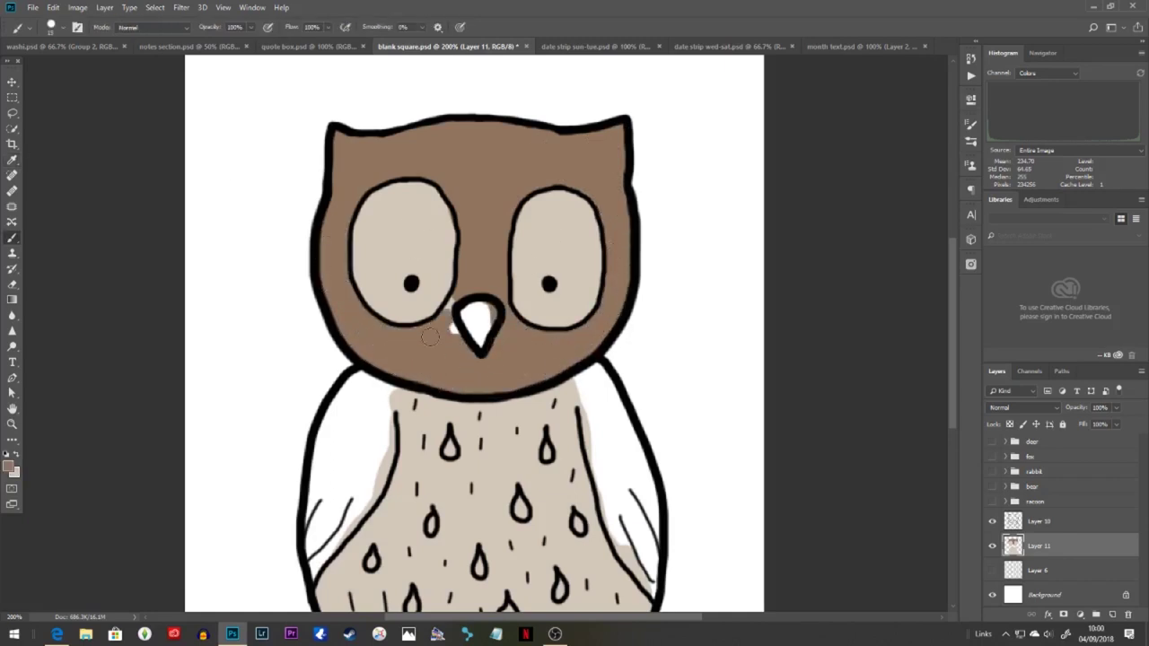
# Step: Fill the owl's wings and chest teardrops with the same brown on Layer 11
pyautogui.press('x')
pyautogui.moveTo(391, 435); pyautogui.dragTo(380, 301)
pyautogui.moveTo(364, 251); pyautogui.dragTo(350, 345)
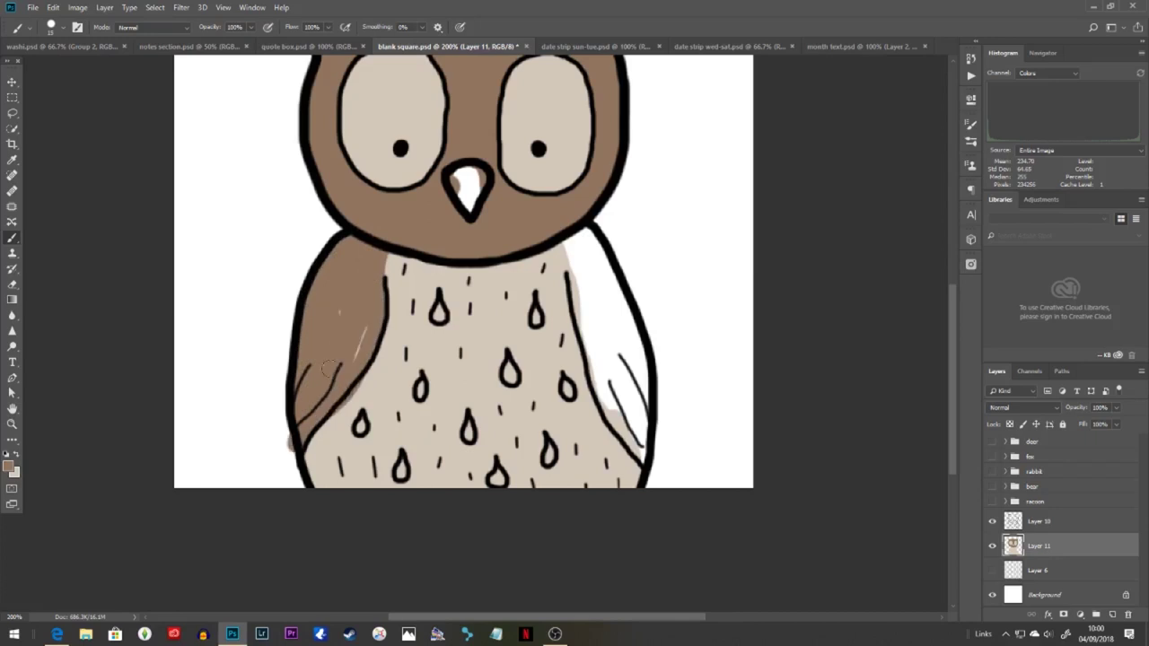
pyautogui.moveTo(600, 311); pyautogui.dragTo(637, 430)
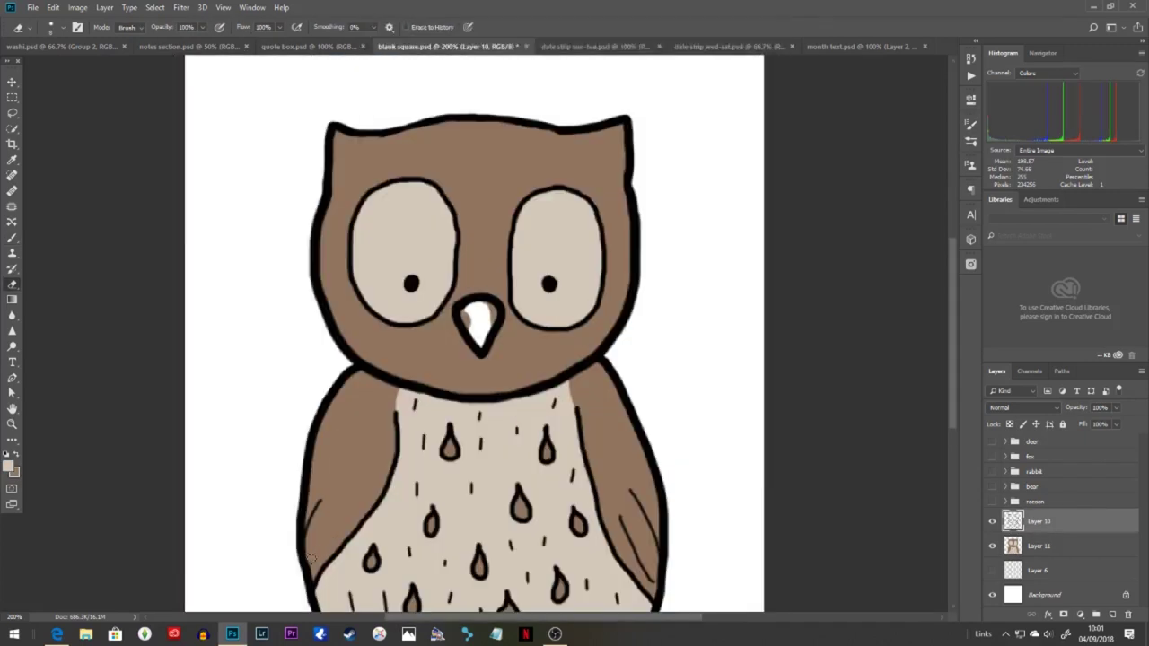
# Step: Fill the owl's beak on Layer 11 with yellow #e4c464
pyautogui.click(1055, 555)
pyautogui.click(8, 466)
pyautogui.moveTo(824, 309); pyautogui.dragTo(824, 272)
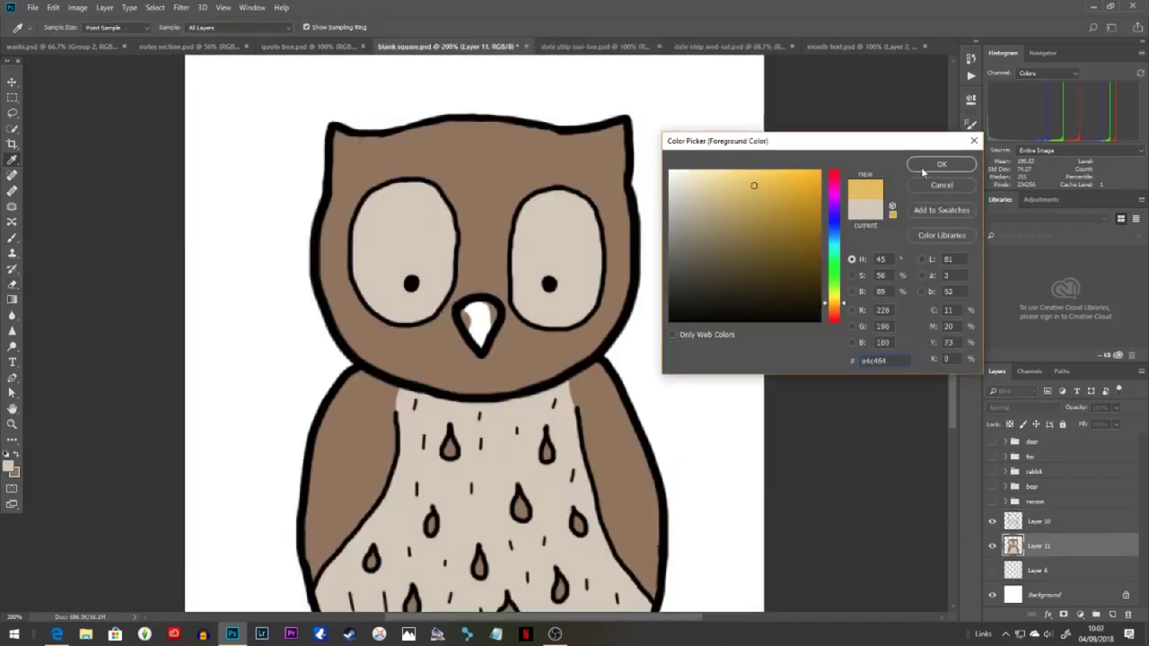
pyautogui.click(924, 167)
pyautogui.press('b')
pyautogui.moveTo(473, 311); pyautogui.dragTo(480, 338)
# Step: Sample the beige from the owl's eyes and paint both ear tips with it
pyautogui.press('i')
pyautogui.click(550, 235)
pyautogui.press('b')
pyautogui.moveTo(619, 130); pyautogui.dragTo(600, 146)
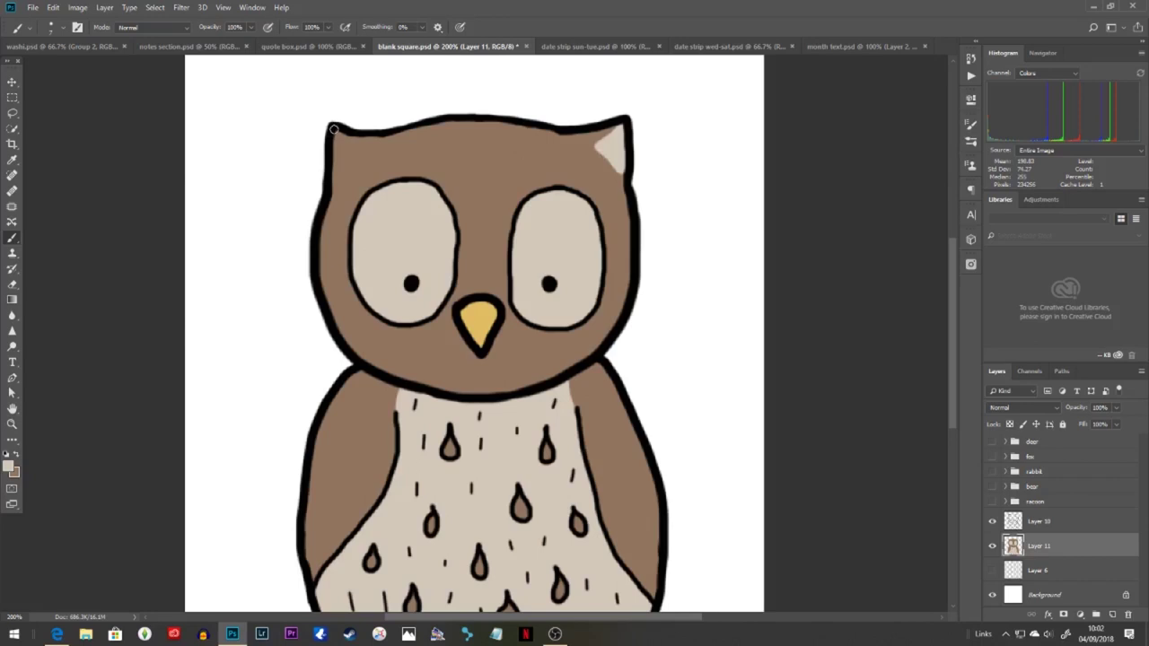
pyautogui.keyDown('alt'); pyautogui.click(593, 349); pyautogui.keyUp('alt')
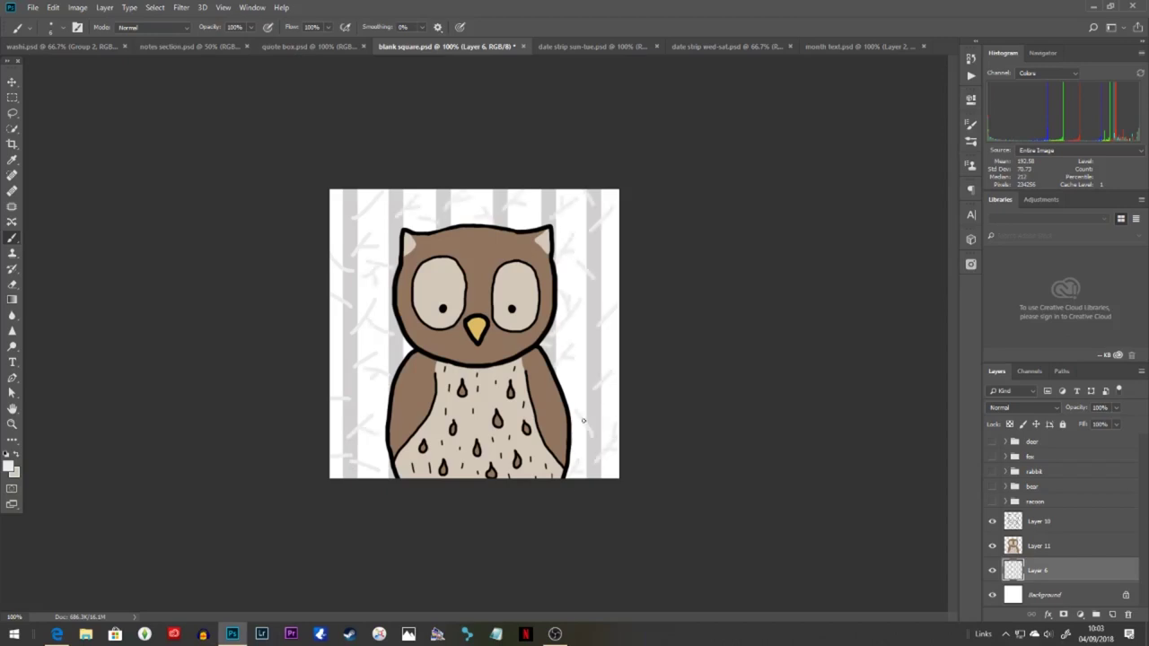
# Step: Lower Layer 11's opacity to 47% and erase the tree trunks and branches behind the owl on Layer 6
pyautogui.click(1039, 545)
pyautogui.click(1116, 408)
pyautogui.moveTo(1117, 420); pyautogui.dragTo(1087, 420)
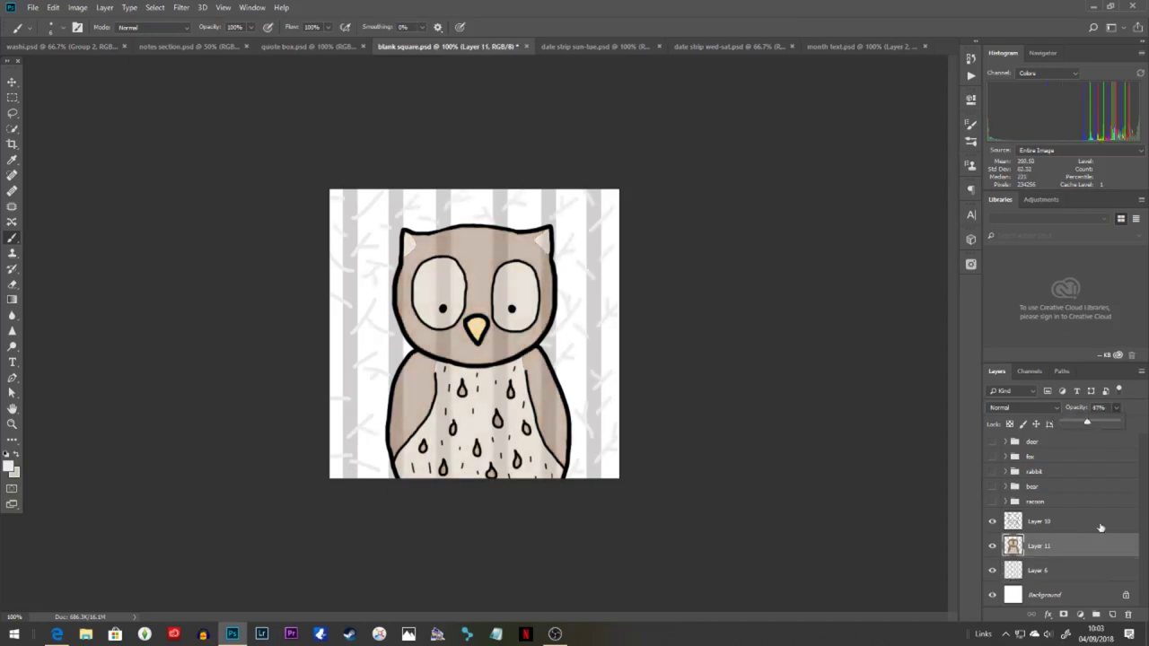
pyautogui.click(1039, 570)
pyautogui.press('e')
pyautogui.moveTo(444, 474); pyautogui.dragTo(449, 395)
pyautogui.moveTo(500, 508)
pyautogui.mouseDown()
pyautogui.moveTo(533, 359)
pyautogui.moveTo(406, 294)
pyautogui.mouseUp()
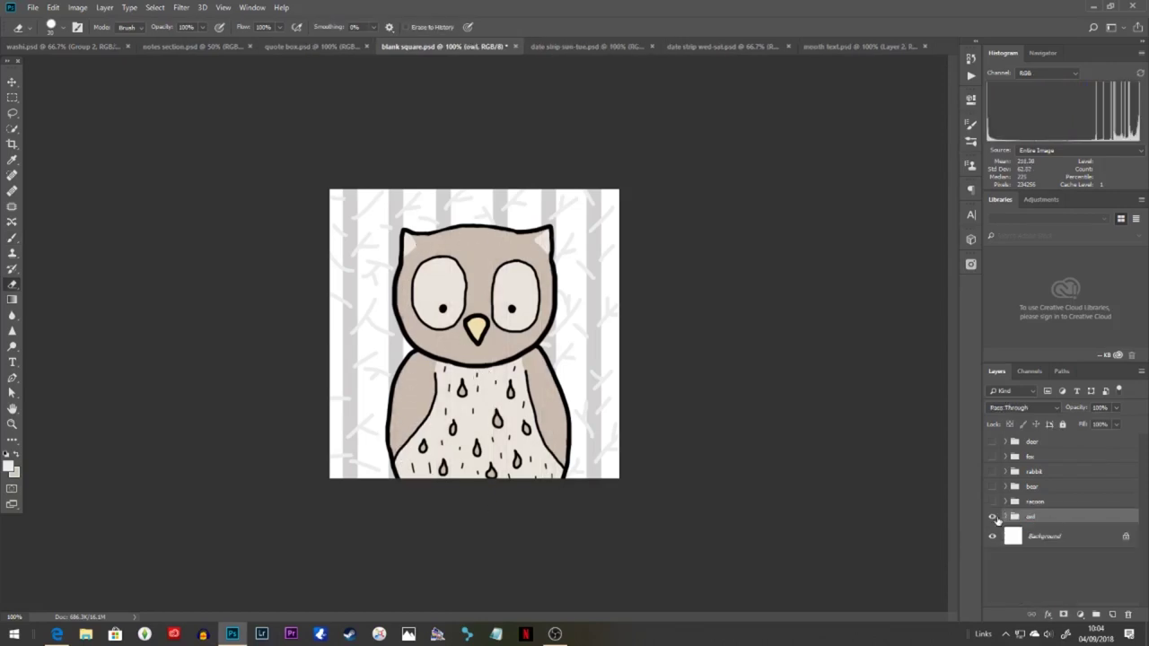
# Step: Toggle the visibility of the owl and deer groups to compare the two drawings
pyautogui.click(992, 516)
pyautogui.click(993, 441)
pyautogui.click(992, 442)
pyautogui.click(992, 516)
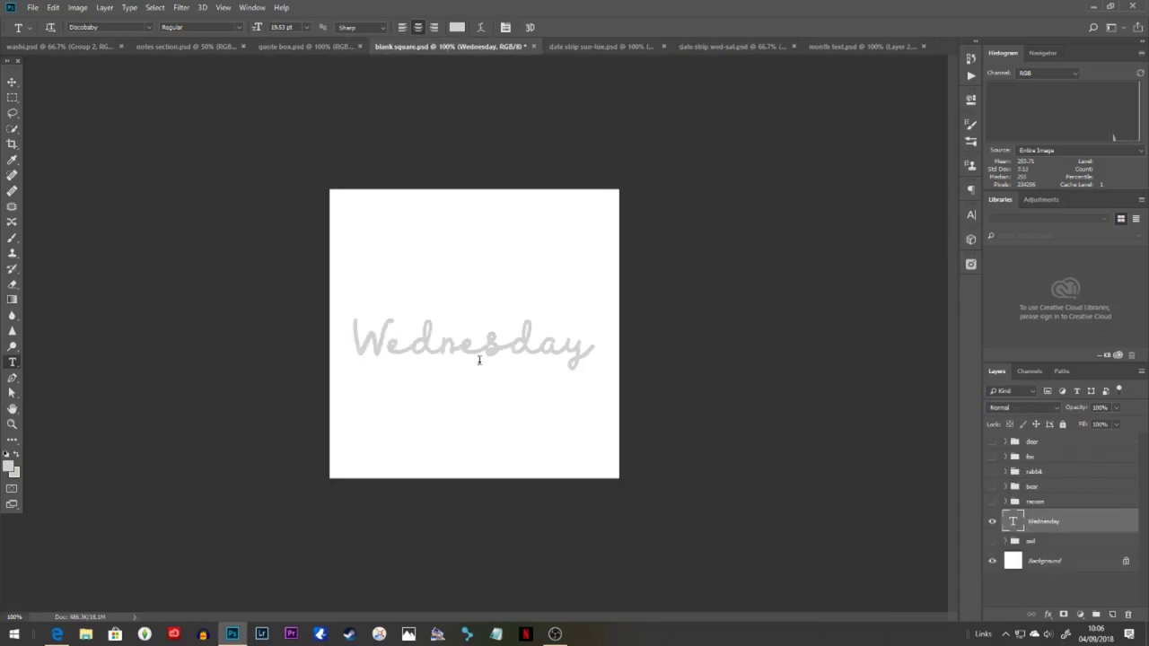
# Step: Enlarge the Wednesday text to nearly the square's width and scale the Tuesday text to match beneath it
pyautogui.hotkey('ctrl', 't')
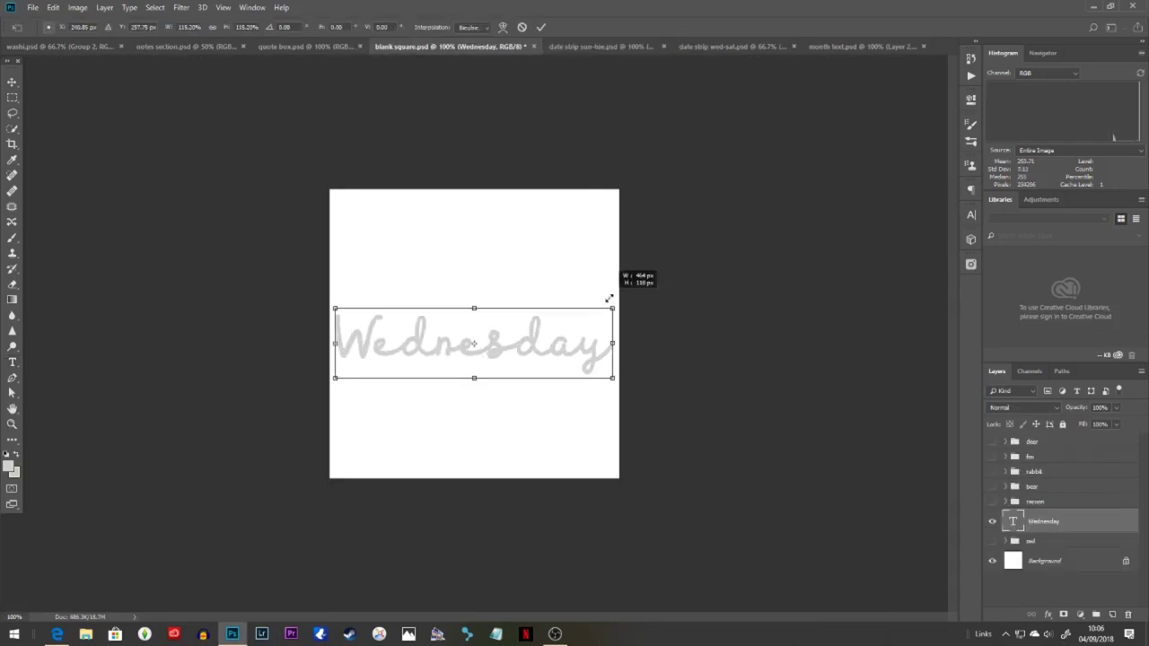
pyautogui.click(584, 47)
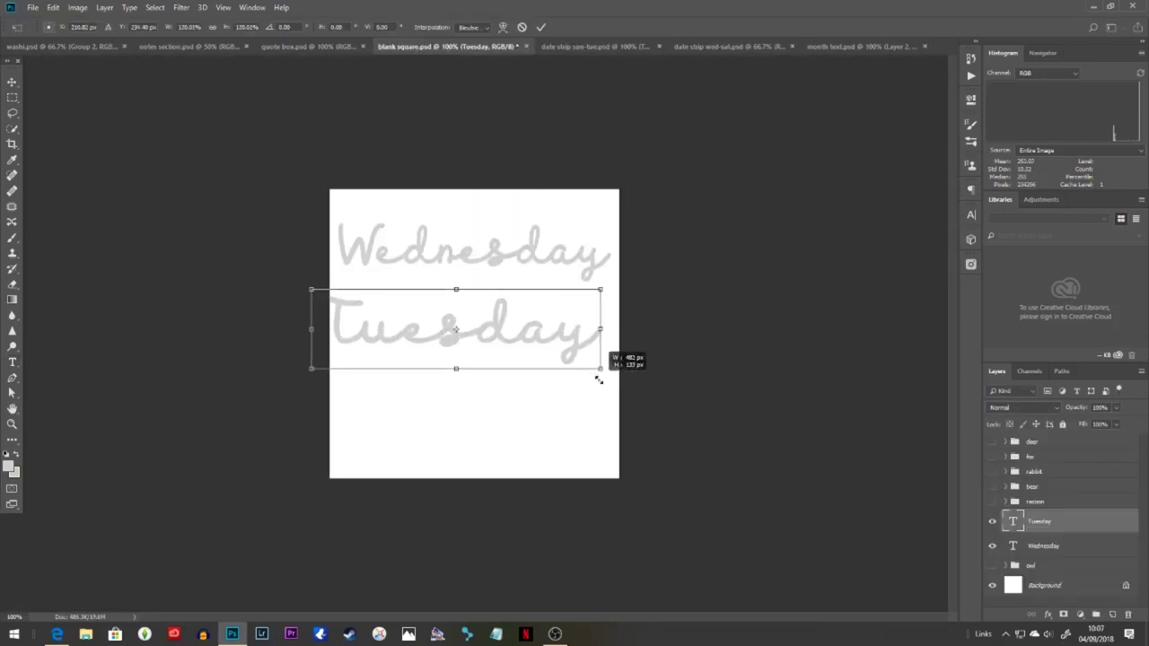
pyautogui.moveTo(598, 379); pyautogui.dragTo(602, 274)
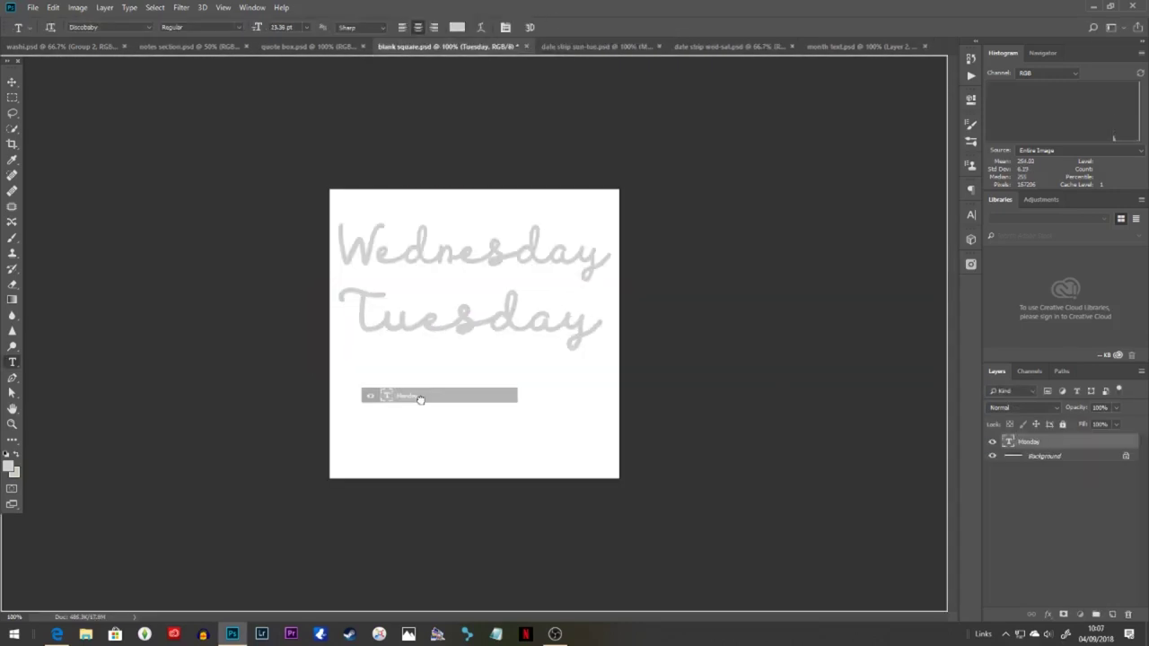
# Step: Copy the Monday text into the blank square, scale it to match below Tuesday, and complete its copy reading "Sunday"
pyautogui.hotkey('ctrl', 't')
pyautogui.moveTo(419, 398); pyautogui.dragTo(569, 374)
pyautogui.click(539, 27)
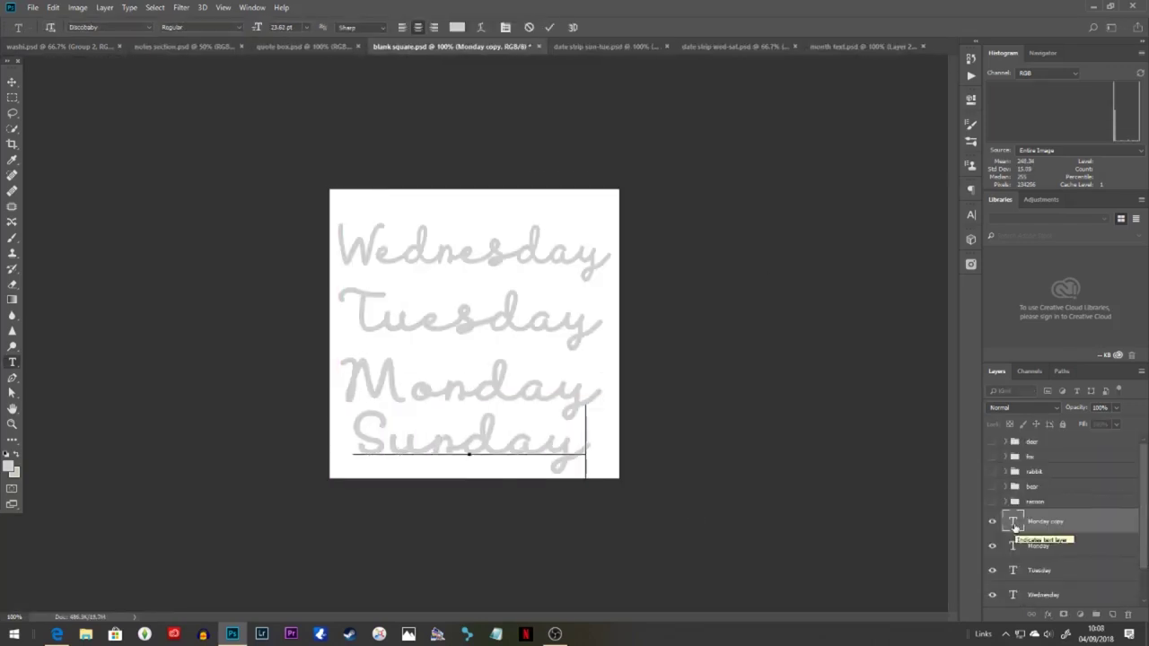
pyautogui.click(541, 27)
pyautogui.hotkey('ctrl', 't')
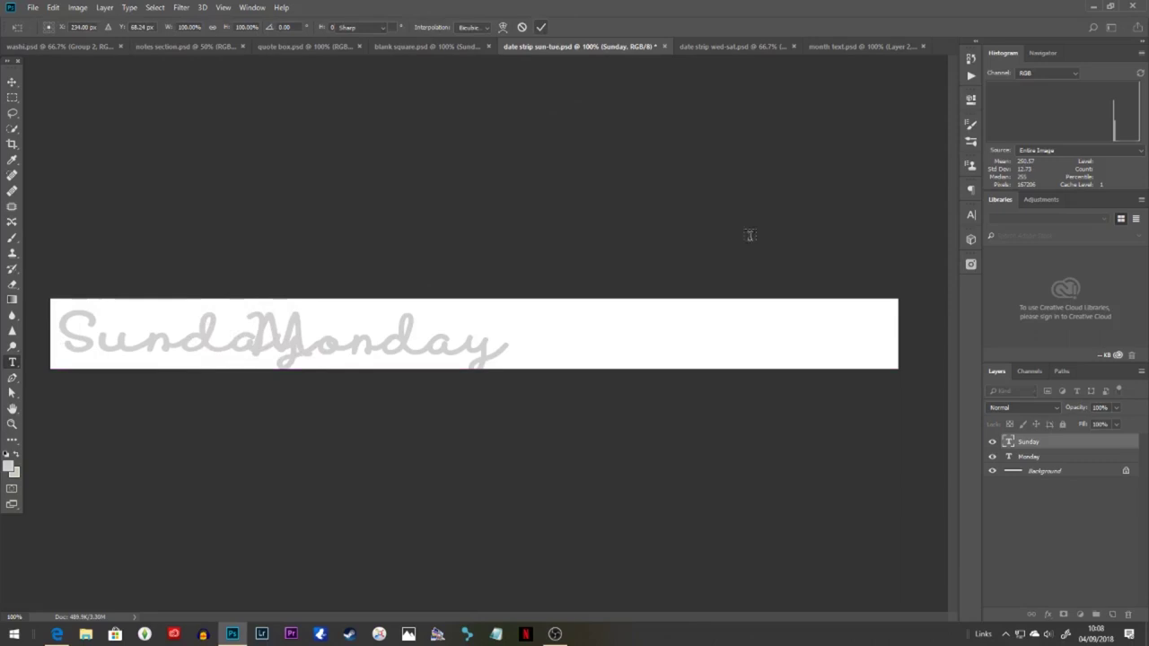
# Step: Space the Monday text clear of Sunday on the Sunday–Tuesday date strip and fit Sunday within the strip's height
pyautogui.hotkey('ctrl', 't')
pyautogui.moveTo(449, 334); pyautogui.dragTo(533, 321)
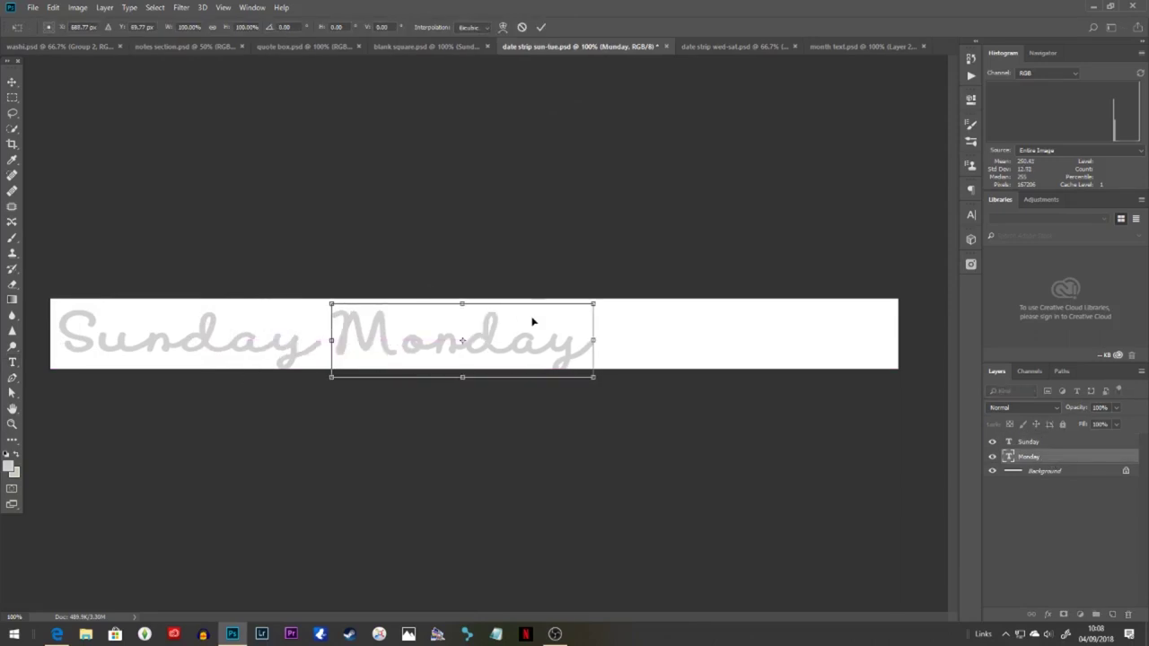
pyautogui.press('Return')
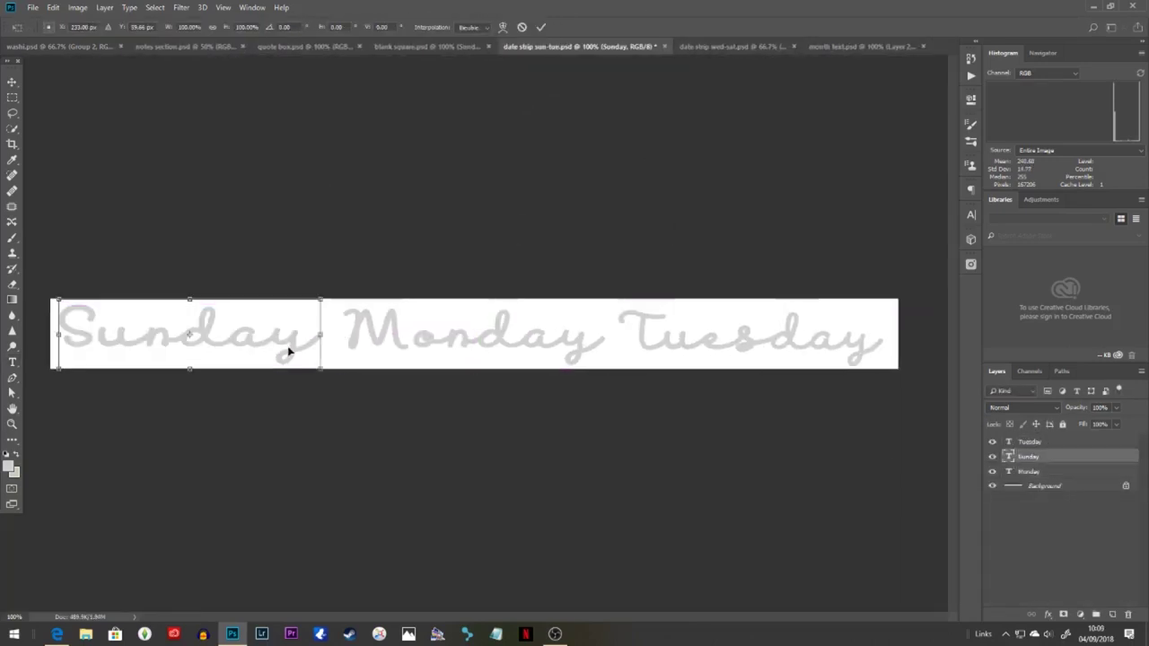
pyautogui.moveTo(194, 299); pyautogui.dragTo(194, 302)
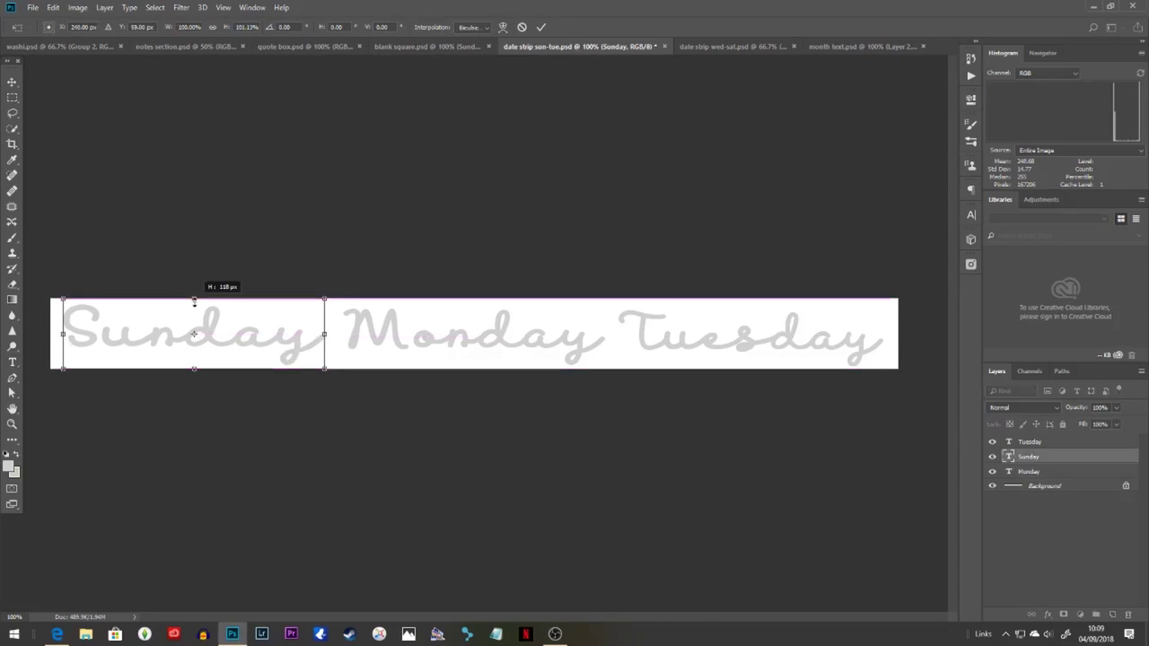
pyautogui.click(542, 27)
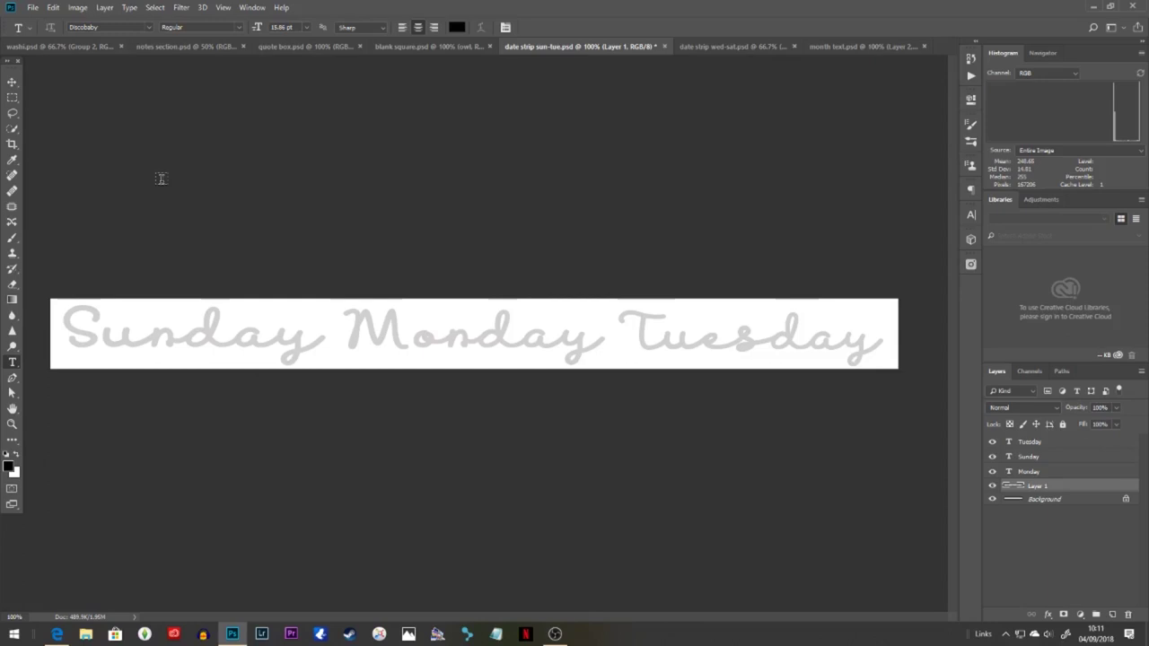
# Step: Paint a small black fir tree on Layer 1 above the end of the Sunday lettering, erasing stray strokes
pyautogui.press('b')
pyautogui.scroll(4, 380, 446)
pyautogui.moveTo(311, 229); pyautogui.dragTo(311, 260)
pyautogui.press('e')
pyautogui.moveTo(486, 320); pyautogui.dragTo(281, 293)
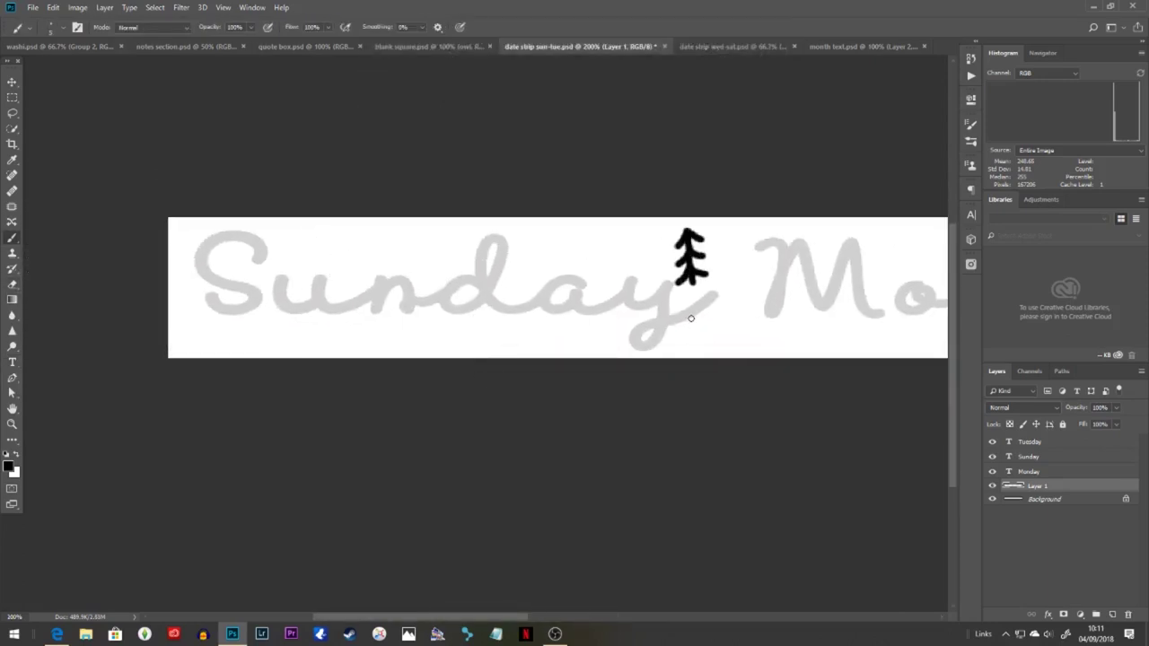
# Step: Duplicate the fir tree repeatedly and scatter the copies in two staggered rows around the Sunday lettering
pyautogui.hotkey('ctrl', 'j')
pyautogui.hotkey('ctrl', 't')
pyautogui.moveTo(700, 266)
pyautogui.mouseDown()
pyautogui.moveTo(538, 321)
pyautogui.moveTo(368, 261)
pyautogui.moveTo(530, 207)
pyautogui.moveTo(341, 336)
pyautogui.moveTo(226, 247)
pyautogui.mouseUp()
pyautogui.click(540, 26)
pyautogui.hotkey('ctrl', 'j')
pyautogui.hotkey('ctrl', 't')
pyautogui.click(543, 27)
pyautogui.hotkey('ctrl', 'j')
pyautogui.hotkey('ctrl', 't')
pyautogui.click(540, 27)
pyautogui.hotkey('ctrl', 'alt', 't')
pyautogui.click(540, 27)
pyautogui.hotkey('ctrl', 'alt', 't')
pyautogui.click(545, 27)
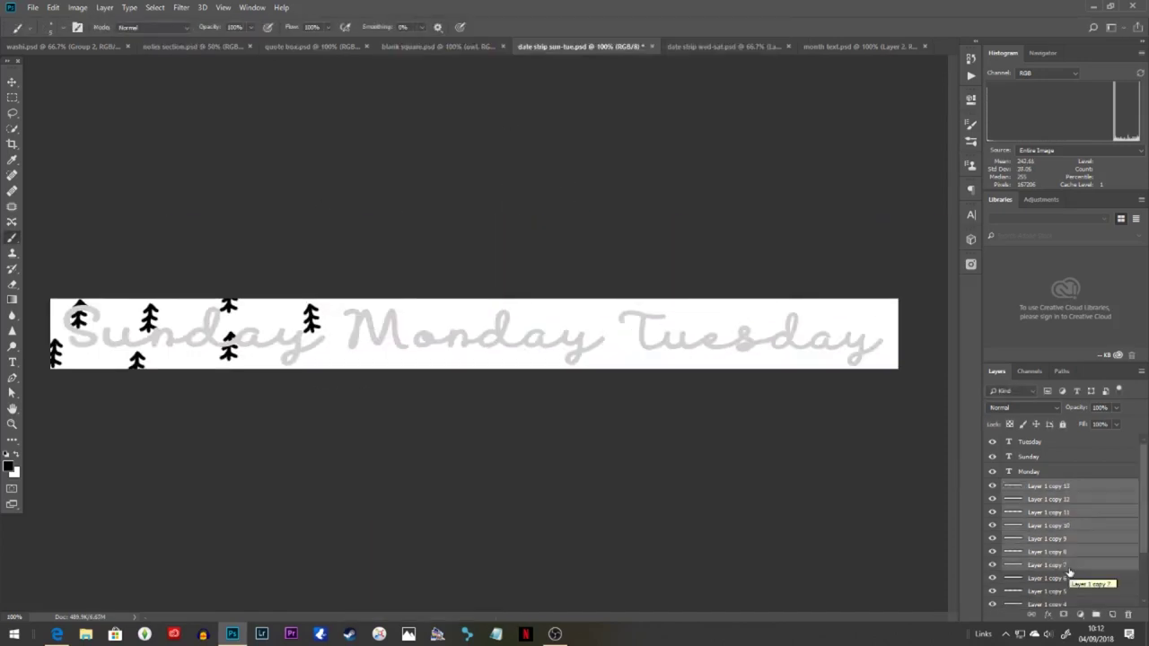
# Step: Copy the set of fir trees across Monday and Tuesday, and group all the tree layers
pyautogui.hotkey('ctrl', 'alt', 't')
pyautogui.moveTo(189, 332); pyautogui.dragTo(766, 332)
pyautogui.click(541, 27)
pyautogui.hotkey('ctrl', 'alt', 't')
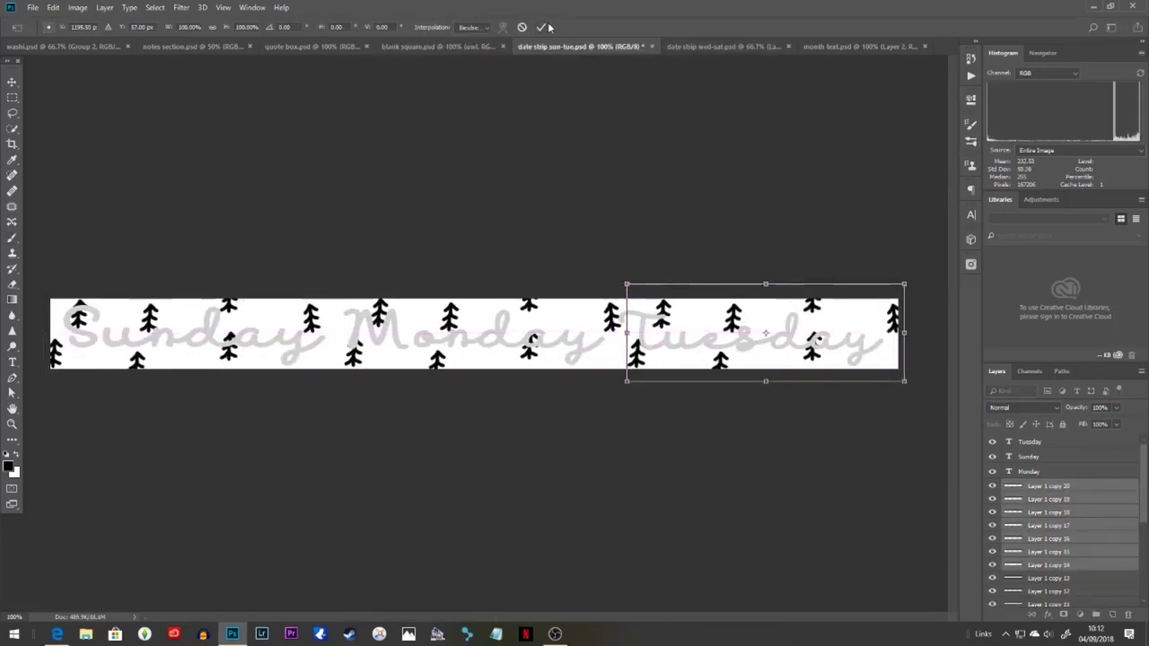
pyautogui.click(540, 27)
pyautogui.hotkey('ctrl', 'g')
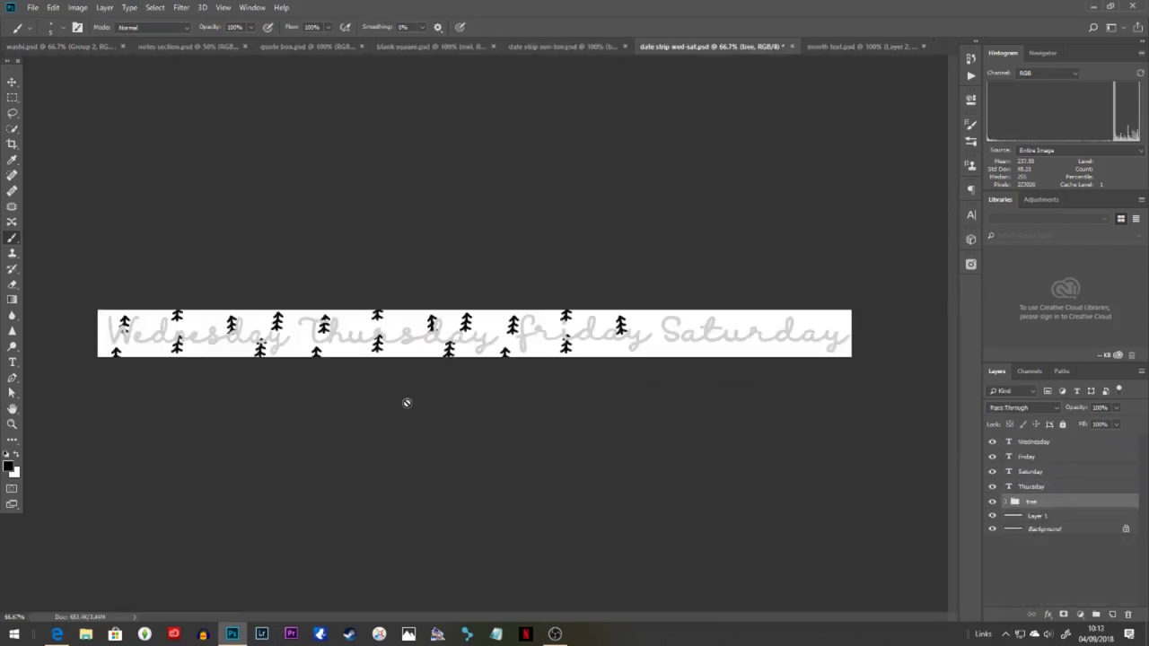
# Step: Position the trees on the Wednesday–Saturday date strip and copy one set across the Saturday lettering
pyautogui.moveTo(426, 352); pyautogui.dragTo(526, 355)
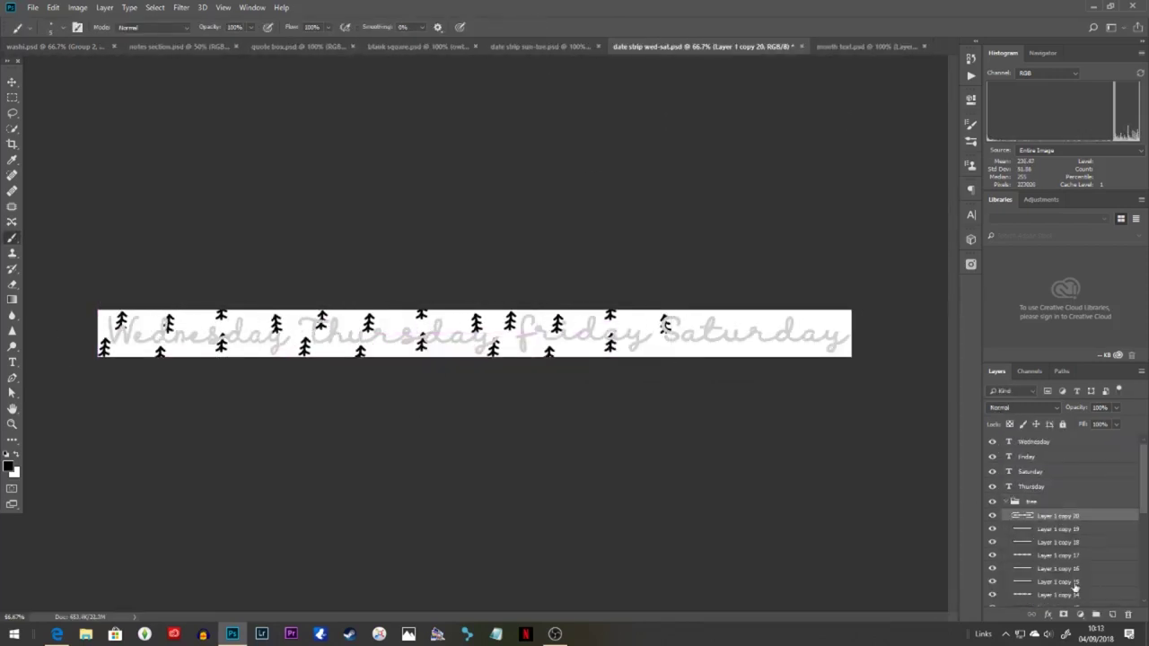
pyautogui.hotkey('ctrl', 'alt', 't')
pyautogui.moveTo(583, 334); pyautogui.dragTo(794, 334)
pyautogui.click(784, 526)
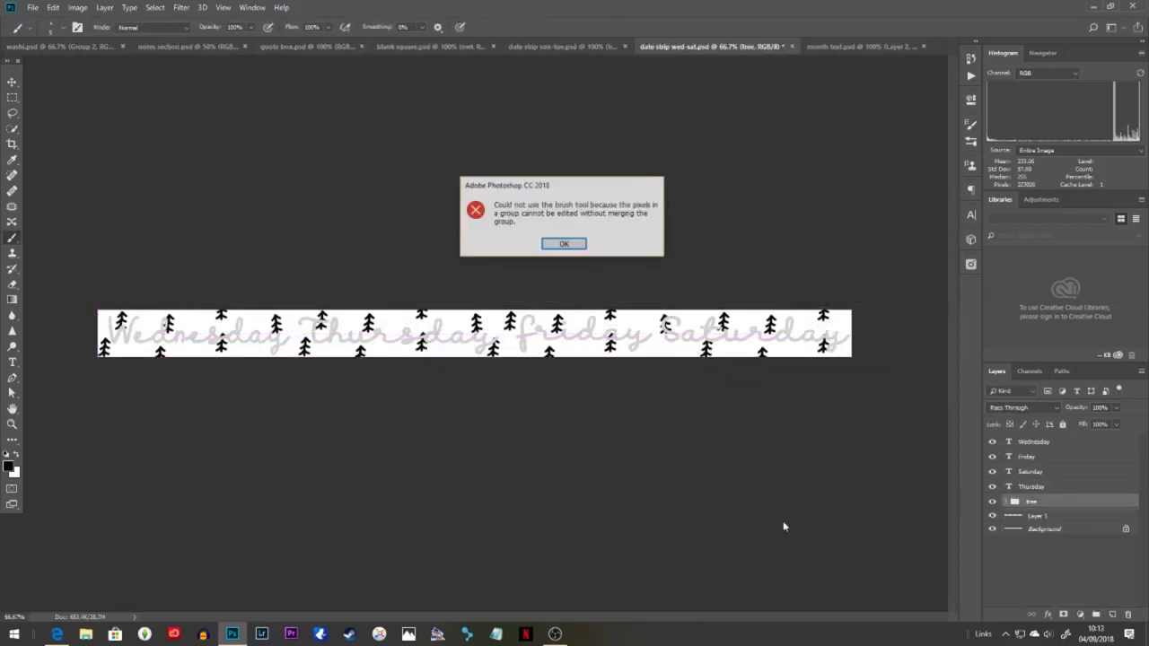
pyautogui.press('Return')
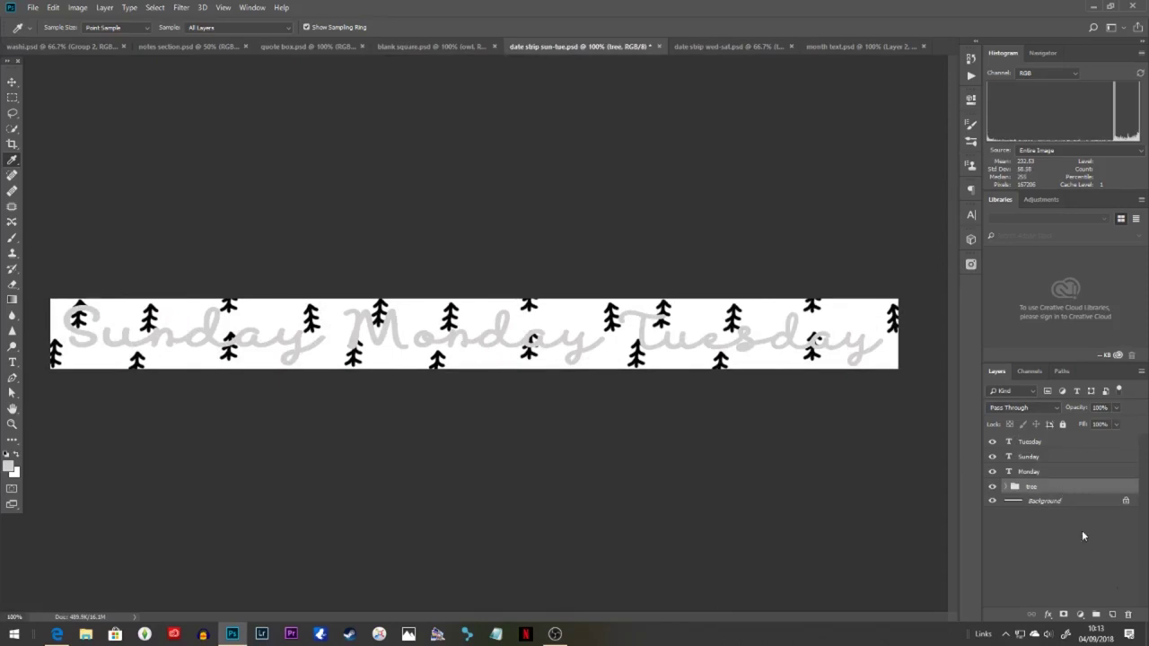
# Step: Add a new layer above the tree group and brush a light gray halo around the day lettering, erasing the excess
pyautogui.hotkey('ctrl', 'shift', 'alt', 'n')
pyautogui.press('b')
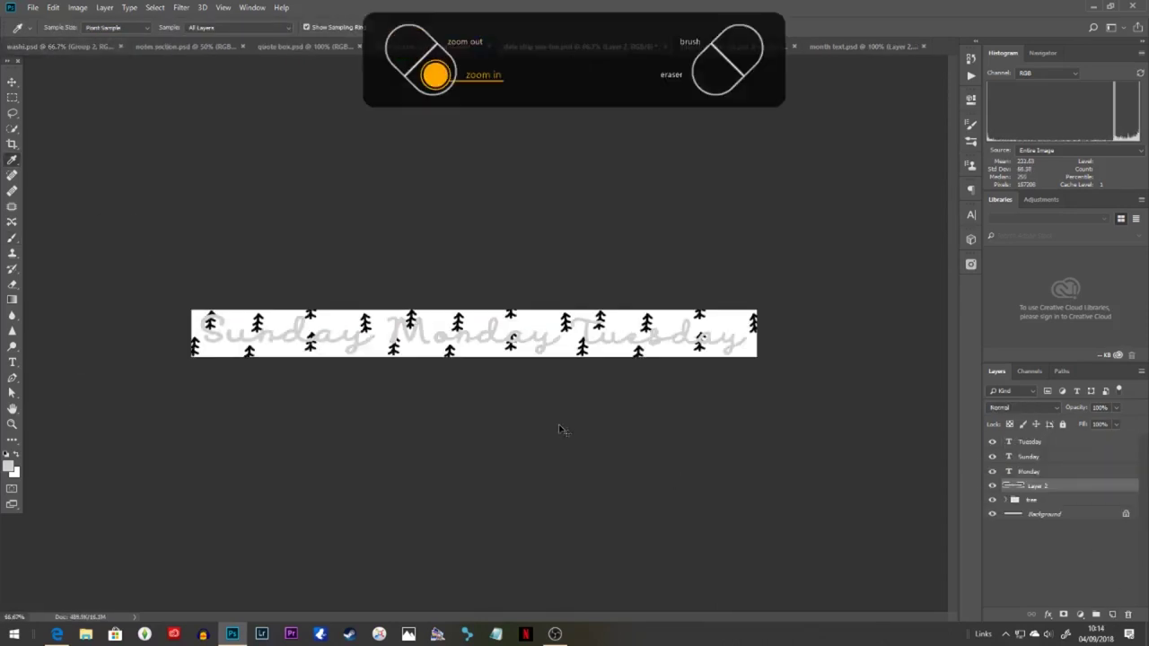
pyautogui.hotkey('ctrl', '+')
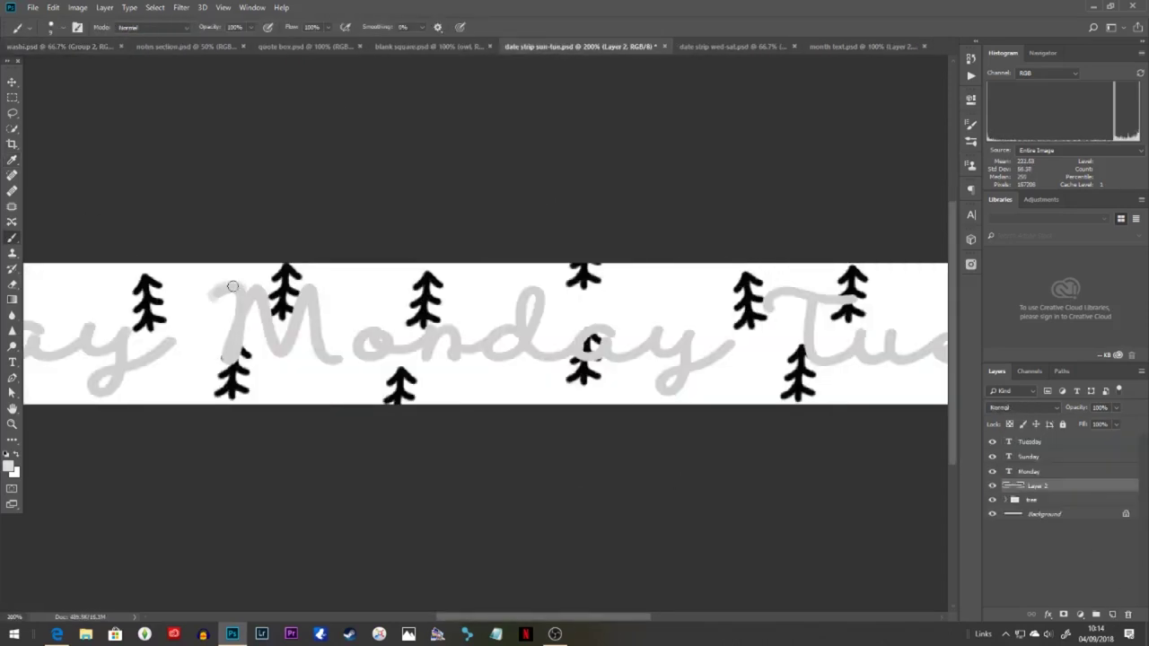
pyautogui.press('e')
pyautogui.moveTo(248, 367); pyautogui.dragTo(723, 406)
pyautogui.press('b')
pyautogui.moveTo(103, 328)
pyautogui.mouseDown()
pyautogui.moveTo(521, 350)
pyautogui.moveTo(593, 395)
pyautogui.mouseUp()
# Step: Restack Layer 2 relative to the tree group and retouch its light gray strokes around the lettering
pyautogui.moveTo(1083, 485); pyautogui.dragTo(1085, 507)
pyautogui.moveTo(1083, 500); pyautogui.dragTo(1075, 485)
pyautogui.press('e')
pyautogui.moveTo(103, 327)
pyautogui.mouseDown()
pyautogui.moveTo(230, 442)
pyautogui.moveTo(593, 408)
pyautogui.mouseUp()
pyautogui.press('b')
pyautogui.moveTo(151, 326)
pyautogui.mouseDown()
pyautogui.moveTo(149, 383)
pyautogui.moveTo(594, 386)
pyautogui.moveTo(126, 422)
pyautogui.moveTo(117, 330)
pyautogui.mouseUp()
pyautogui.press('e')
pyautogui.moveTo(1074, 485); pyautogui.dragTo(1082, 503)
pyautogui.hotkey('ctrl', '-')
# Step: Fill the backgrounds of both date strips with light gray using the Paint Bucket
pyautogui.click(12, 440)
pyautogui.click(444, 358)
pyautogui.click(731, 47)
pyautogui.click(1038, 515)
pyautogui.click(670, 357)
# Step: Try recoloring the Wednesday text with a darker gray
pyautogui.doubleClick(1009, 442)
pyautogui.click(434, 27)
pyautogui.click(670, 266)
pyautogui.click(940, 164)
pyautogui.click(1041, 458)
pyautogui.hotkey('ctrl', 'z')
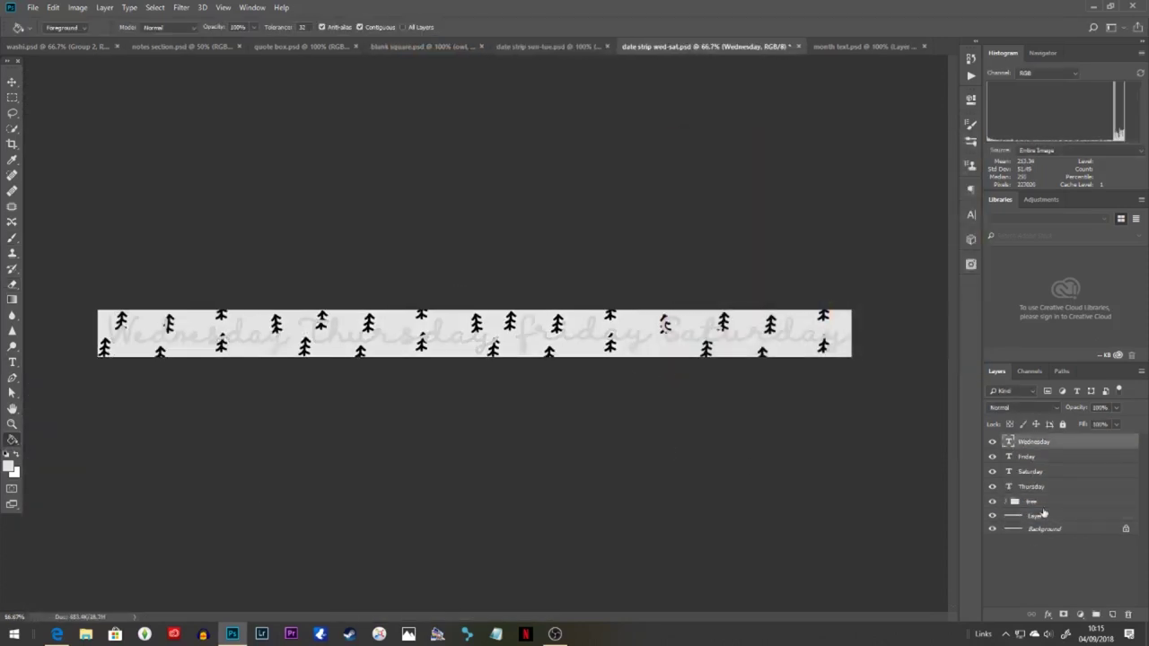
# Step: Retry the light gray fill on the layer below the trees and undo it
pyautogui.click(1043, 514)
pyautogui.hotkey('ctrl', 'z')
pyautogui.click(691, 350)
pyautogui.hotkey('ctrl', 'z')
# Step: Fill the backgrounds of the Wednesday–Saturday and Sunday–Tuesday strips with mid gray #8b8a8a
pyautogui.click(8, 466)
pyautogui.click(670, 173)
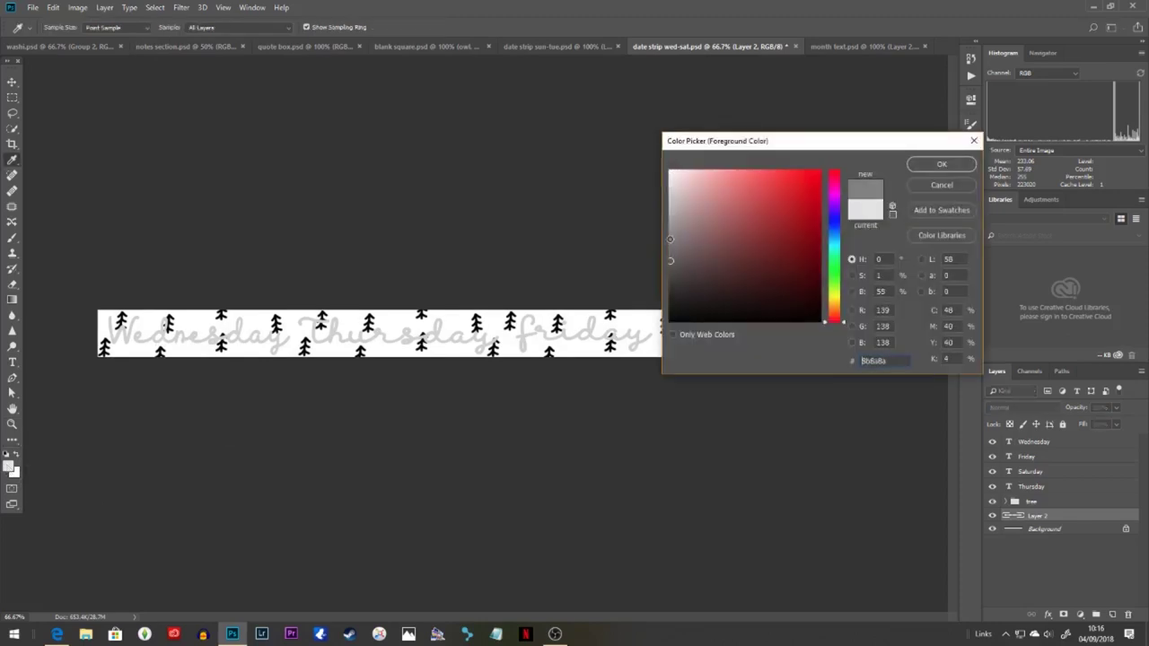
pyautogui.click(941, 164)
pyautogui.click(691, 350)
pyautogui.click(546, 49)
pyautogui.click(597, 359)
# Step: Compare the month text, both date strips and the notes section documents
pyautogui.click(857, 47)
pyautogui.click(572, 49)
pyautogui.click(709, 48)
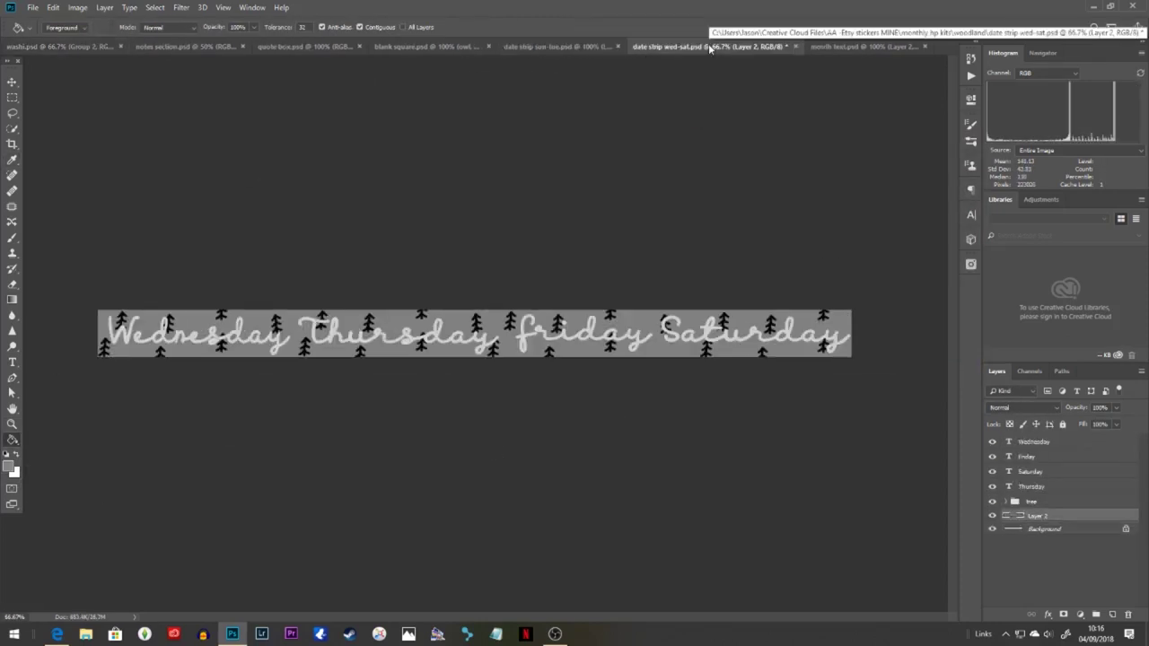
pyautogui.click(861, 47)
pyautogui.click(598, 44)
pyautogui.click(191, 47)
# Step: Sample the light gray from the washi document and fill the quote box background with it
pyautogui.click(67, 46)
pyautogui.click(13, 160)
pyautogui.click(310, 47)
pyautogui.click(476, 341)
pyautogui.click(1111, 615)
# Step: Add the word "From" to the quote box in black Casual Friday lettering
pyautogui.click(12, 363)
pyautogui.click(148, 27)
pyautogui.click(135, 91)
pyautogui.click(426, 286)
pyautogui.click(457, 28)
pyautogui.click(672, 320)
pyautogui.click(941, 164)
pyautogui.write('FROM')
pyautogui.click(549, 27)
# Step: Enlarge "From" and move it into the upper-left area of the quote page
pyautogui.hotkey('ctrl', 't')
pyautogui.moveTo(459, 252); pyautogui.dragTo(481, 225)
pyautogui.moveTo(431, 274); pyautogui.dragTo(428, 208)
# Step: Add the word "Seeds", enlarge it and place it below "From"
pyautogui.click(441, 367)
pyautogui.write('Seeds')
pyautogui.click(549, 28)
pyautogui.hotkey('ctrl', 't')
pyautogui.moveTo(481, 367); pyautogui.dragTo(537, 374)
pyautogui.moveTo(494, 357); pyautogui.dragTo(493, 306)
# Step: Add the word "tiny" and place it to the right of "From", tilted upward
pyautogui.click(496, 429)
pyautogui.write('tiny')
pyautogui.click(550, 28)
pyautogui.hotkey('ctrl', 't')
pyautogui.moveTo(503, 418); pyautogui.dragTo(545, 217)
pyautogui.moveTo(593, 219); pyautogui.dragTo(542, 205)
pyautogui.click(542, 28)
# Step: Add the words "grow" and "mighty" as separate text layers below "Seeds"
pyautogui.click(403, 403)
pyautogui.write('grow')
pyautogui.click(549, 28)
pyautogui.click(499, 451)
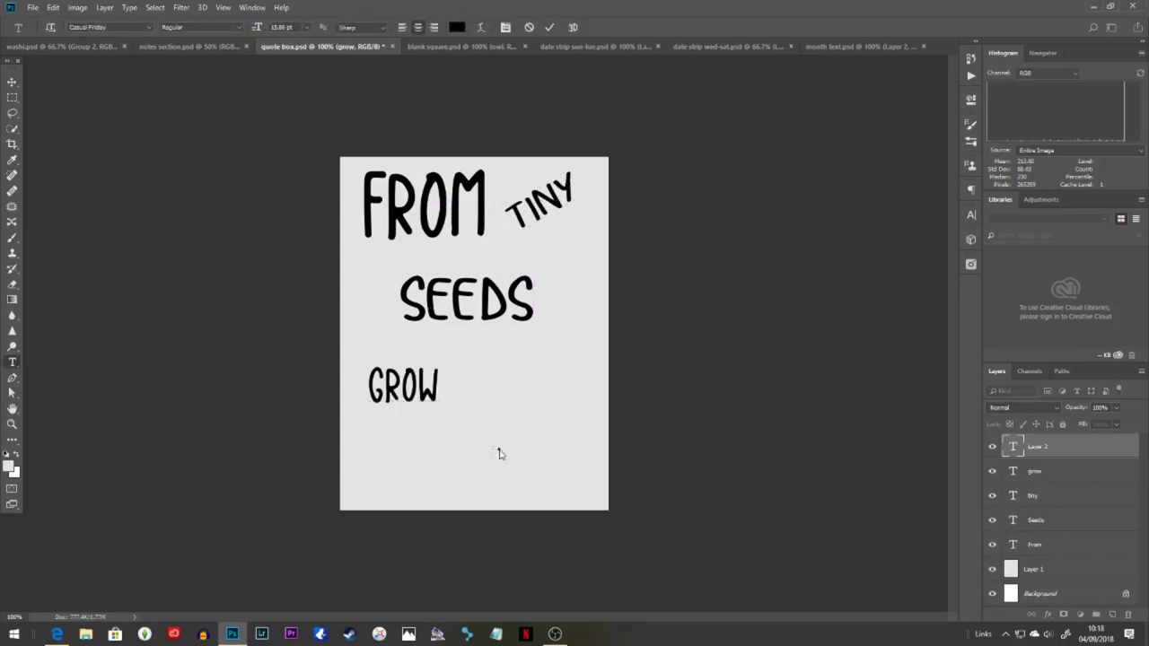
pyautogui.write('mighty')
pyautogui.click(549, 28)
# Step: Show the rulers, reposition "grow" below "Seeds", and enlarge "mighty" across the page
pyautogui.hotkey('ctrl', 'r')
pyautogui.click(1035, 471)
pyautogui.hotkey('ctrl', 't')
pyautogui.moveTo(424, 385); pyautogui.dragTo(411, 355)
pyautogui.click(542, 27)
pyautogui.click(1037, 446)
pyautogui.click(541, 28)
# Step: Move "Seeds" to the page's left side and place "grow" beside it on the same line
pyautogui.click(1036, 521)
pyautogui.hotkey('ctrl', 't')
pyautogui.moveTo(500, 303); pyautogui.dragTo(457, 293)
pyautogui.click(541, 28)
pyautogui.click(1034, 471)
pyautogui.hotkey('ctrl', 't')
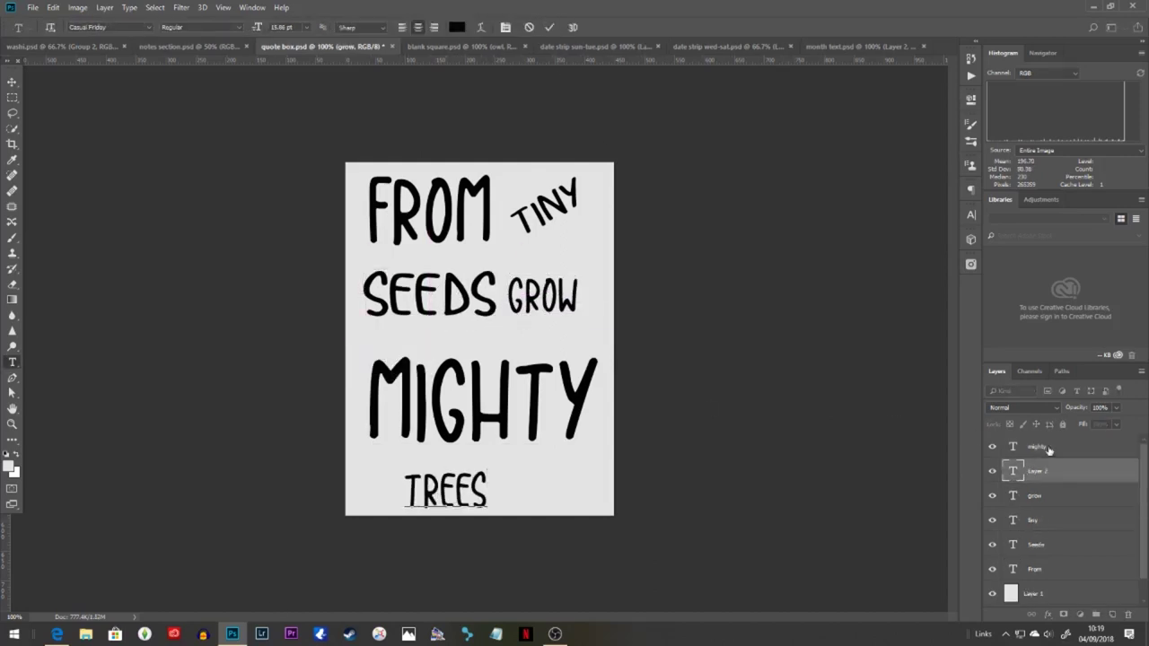
# Step: Hide the rulers, then widen the "trees" text and center it beneath "mighty"
pyautogui.click(1046, 470)
pyautogui.hotkey('ctrl', 'r')
pyautogui.hotkey('ctrl', 't')
pyautogui.moveTo(479, 483); pyautogui.dragTo(510, 471)
pyautogui.moveTo(425, 471); pyautogui.dragTo(398, 471)
pyautogui.click(543, 28)
# Step: On a new layer beneath the lettering, draw double black lines parallel to the slanted word "Tiny", above and below it
pyautogui.click(1033, 594)
pyautogui.click(1112, 615)
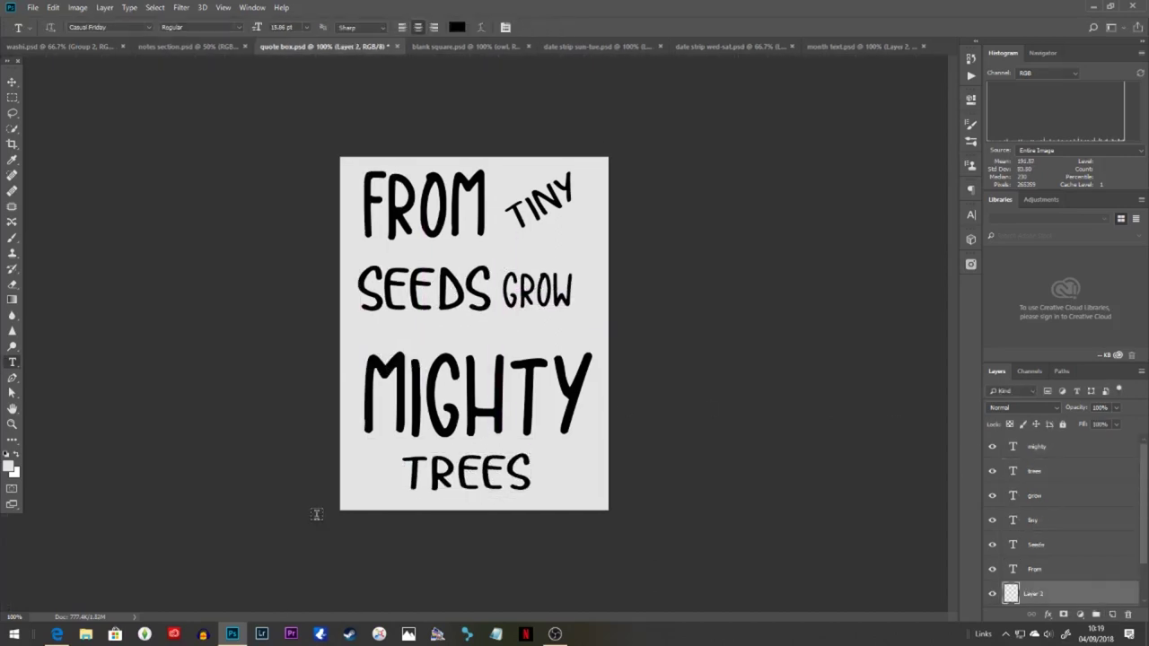
pyautogui.click(13, 238)
pyautogui.click(63, 28)
pyautogui.click(631, 274)
pyautogui.hotkey('ctrl', '+')
pyautogui.scroll(4, 609, 332)
pyautogui.click(8, 466)
pyautogui.moveTo(684, 302); pyautogui.dragTo(642, 372)
pyautogui.click(940, 164)
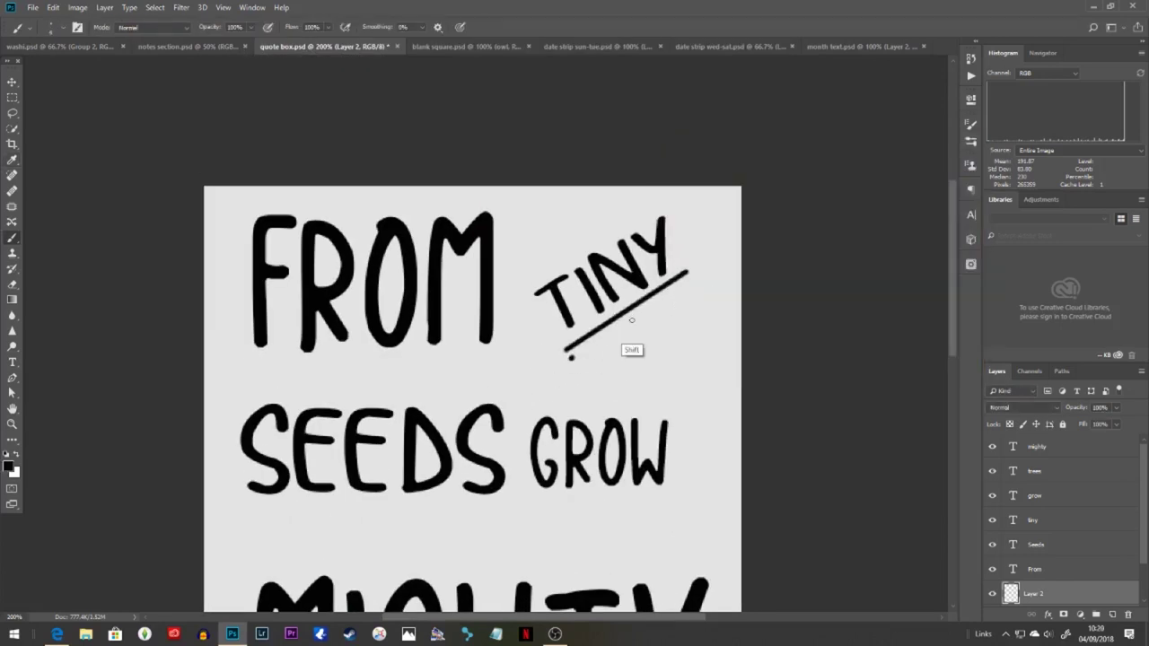
pyautogui.keyDown('shift'); pyautogui.click(648, 203); pyautogui.keyUp('shift')
pyautogui.click(63, 28)
# Step: Decorate the lettering with short rays around "grow", branch strokes on "mighty" and a jagged burst outline around "trees"
pyautogui.moveTo(534, 399); pyautogui.dragTo(588, 280)
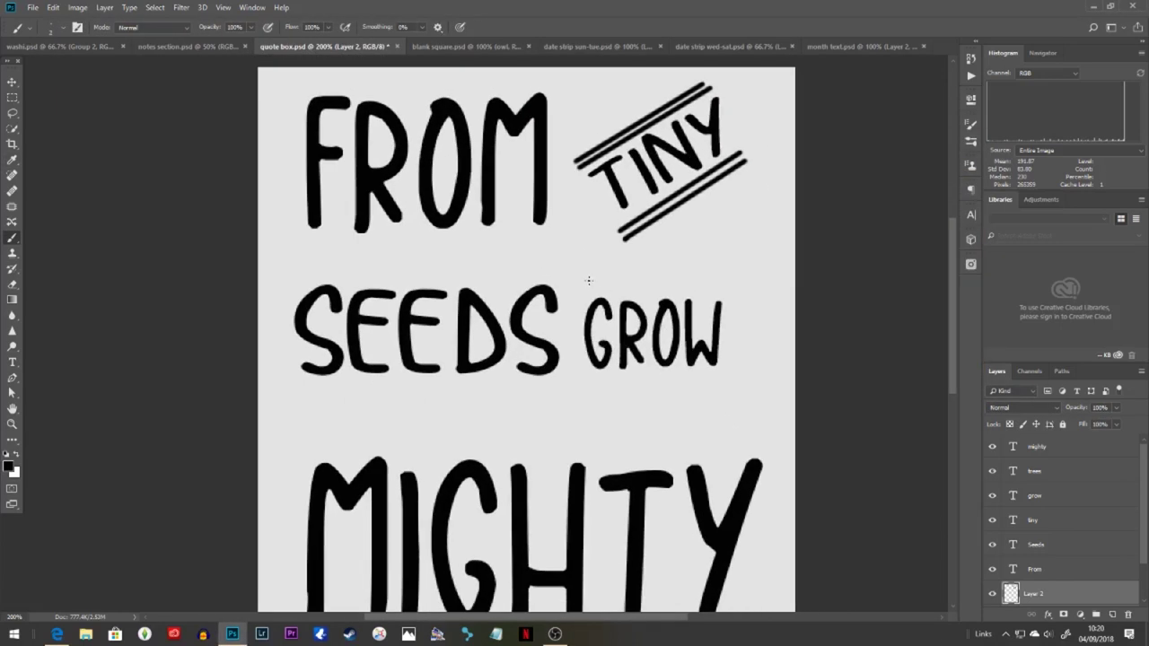
pyautogui.scroll(-5, 571, 288)
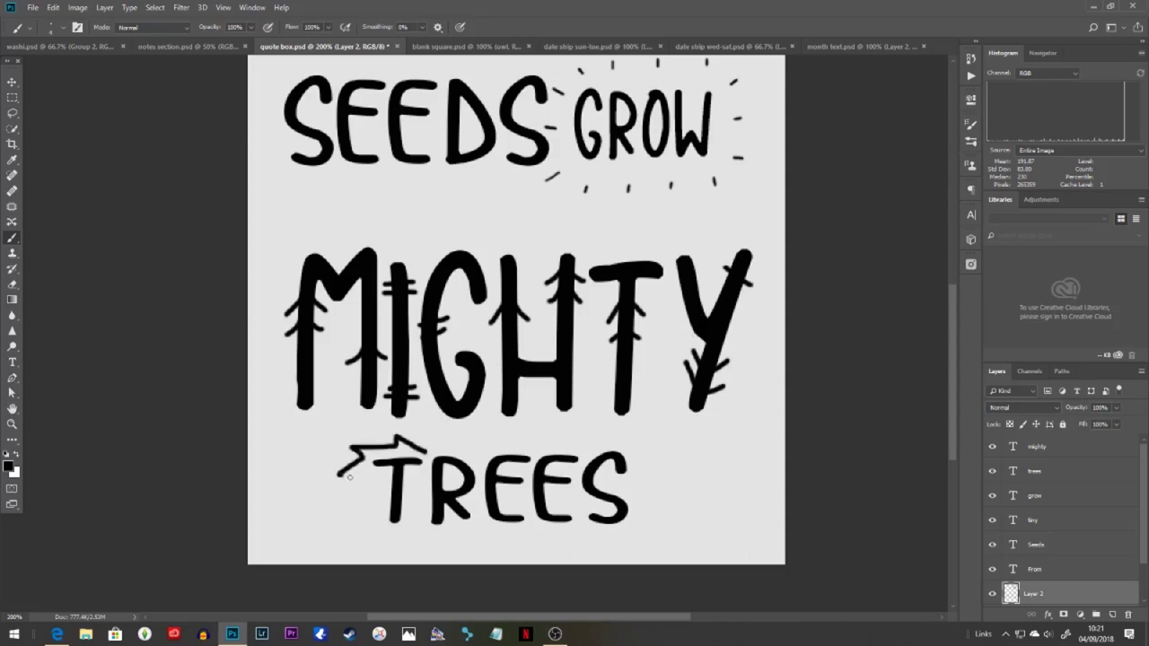
pyautogui.hotkey('ctrl', '-')
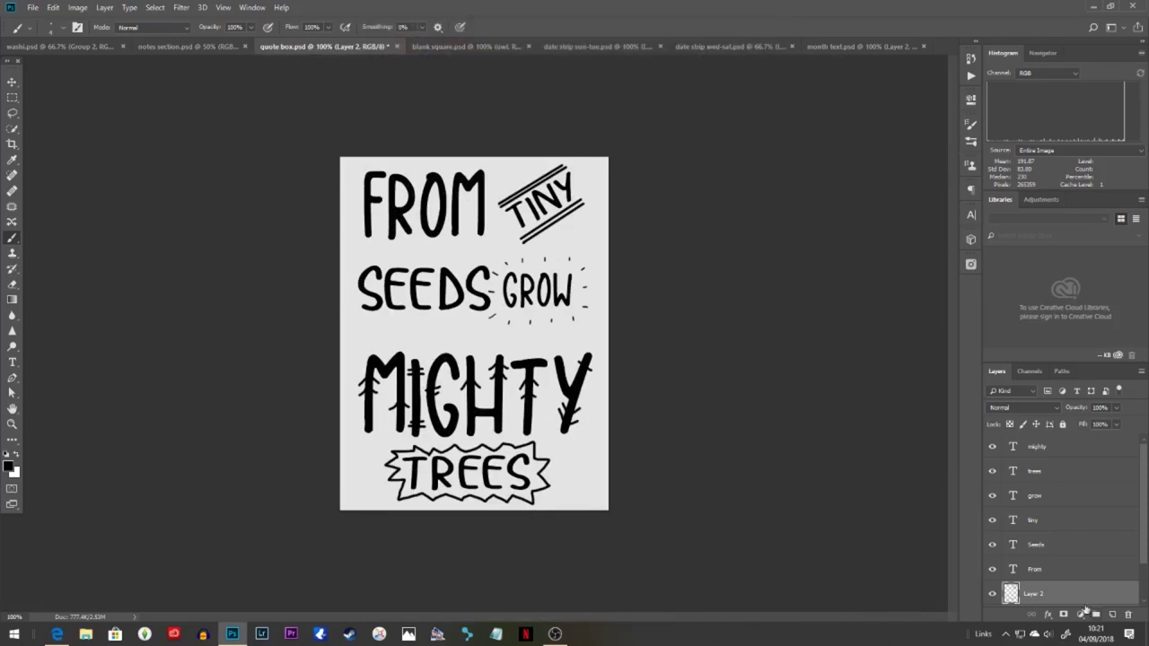
# Step: On a new layer behind the decorations, paint three thick vertical trunks along the page's left side and erase them where they cross letters
pyautogui.keyDown('ctrl'); pyautogui.click(1112, 615); pyautogui.keyUp('ctrl')
pyautogui.press(']')
pyautogui.press(']')
pyautogui.press(']')
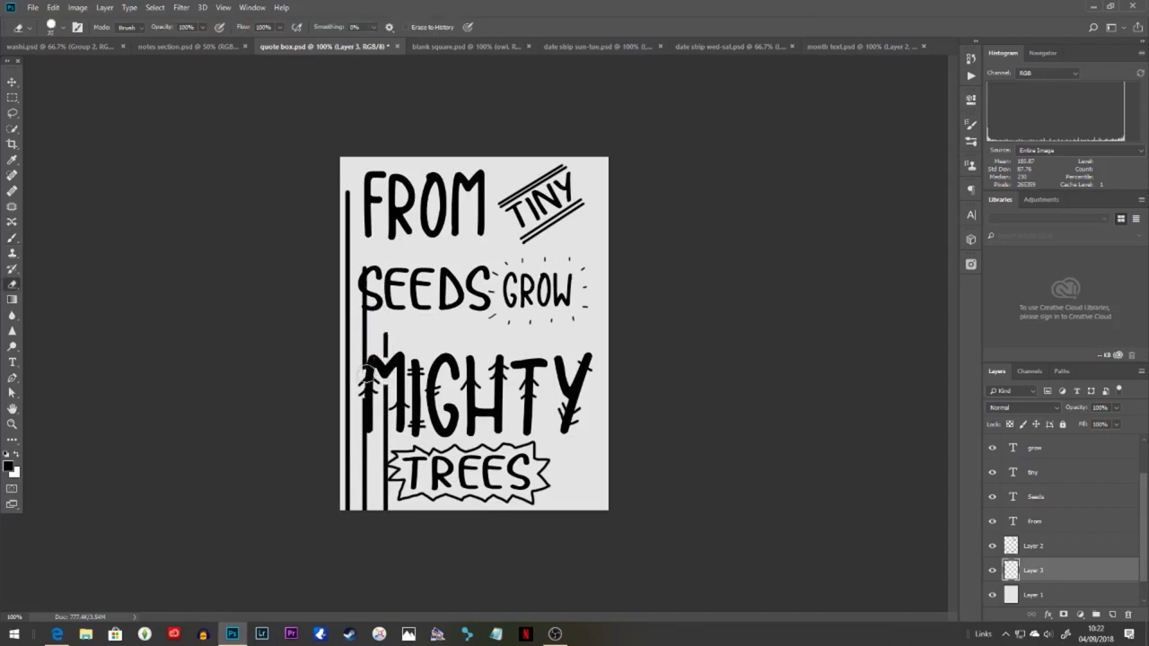
pyautogui.moveTo(364, 316); pyautogui.dragTo(365, 253)
pyautogui.press('e')
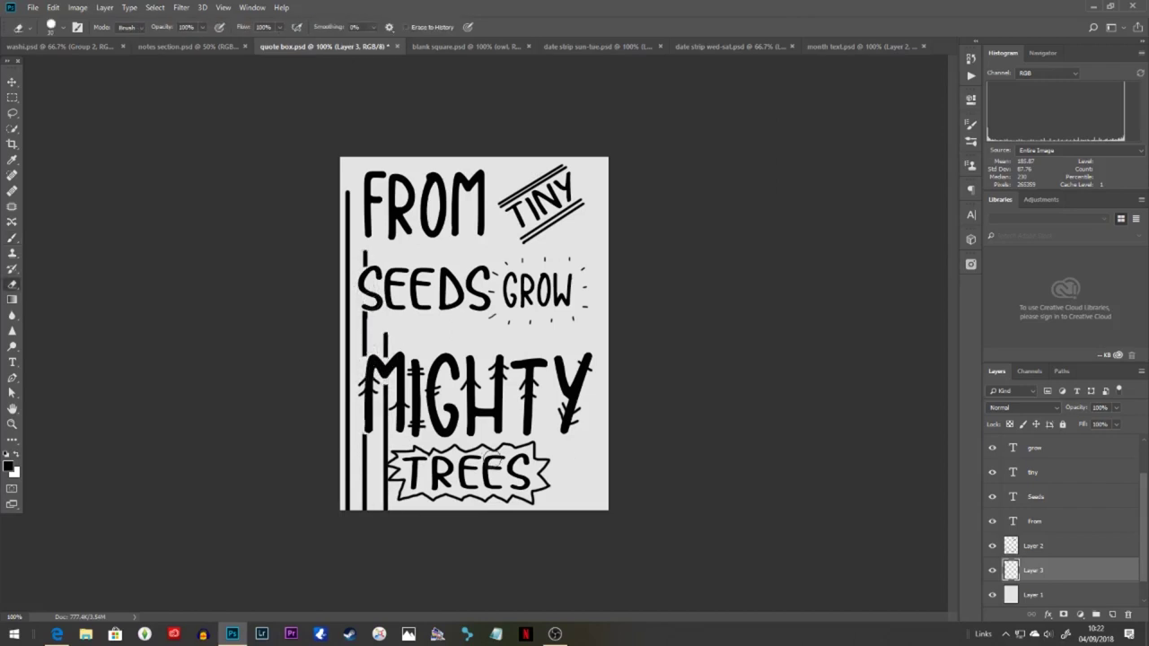
# Step: Draw slanting branches up all three trunks to turn them into pine trees
pyautogui.press('b')
pyautogui.scroll(1, 344, 557)
pyautogui.moveTo(348, 433); pyautogui.dragTo(336, 458)
pyautogui.moveTo(351, 432); pyautogui.dragTo(379, 460)
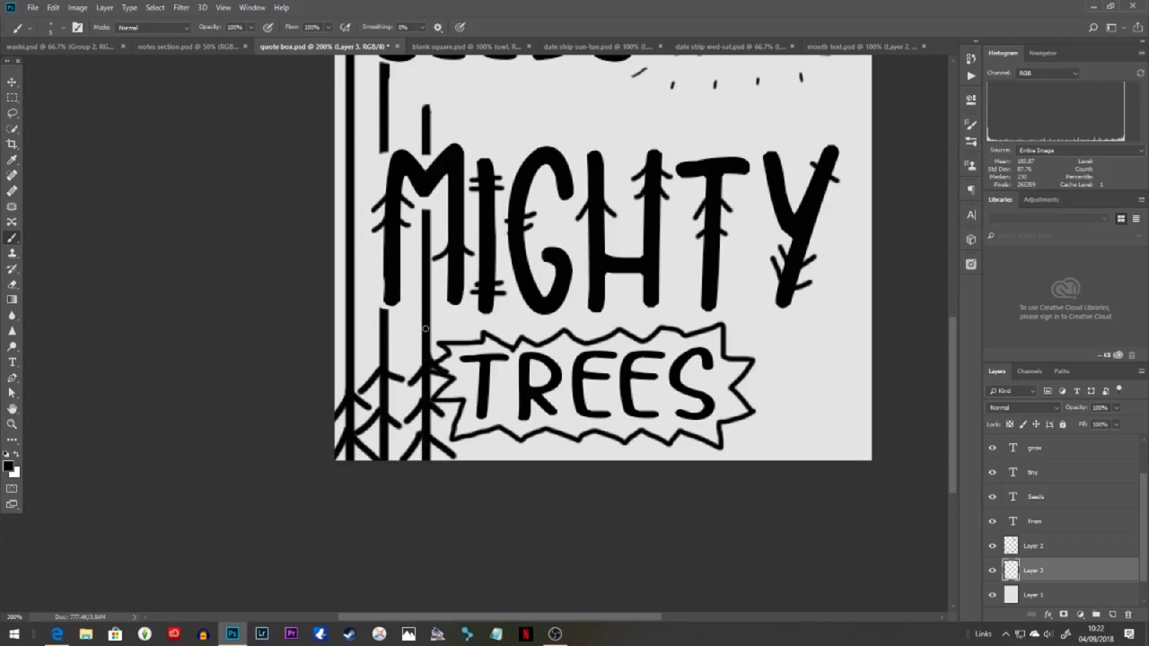
pyautogui.scroll(3, 357, 325)
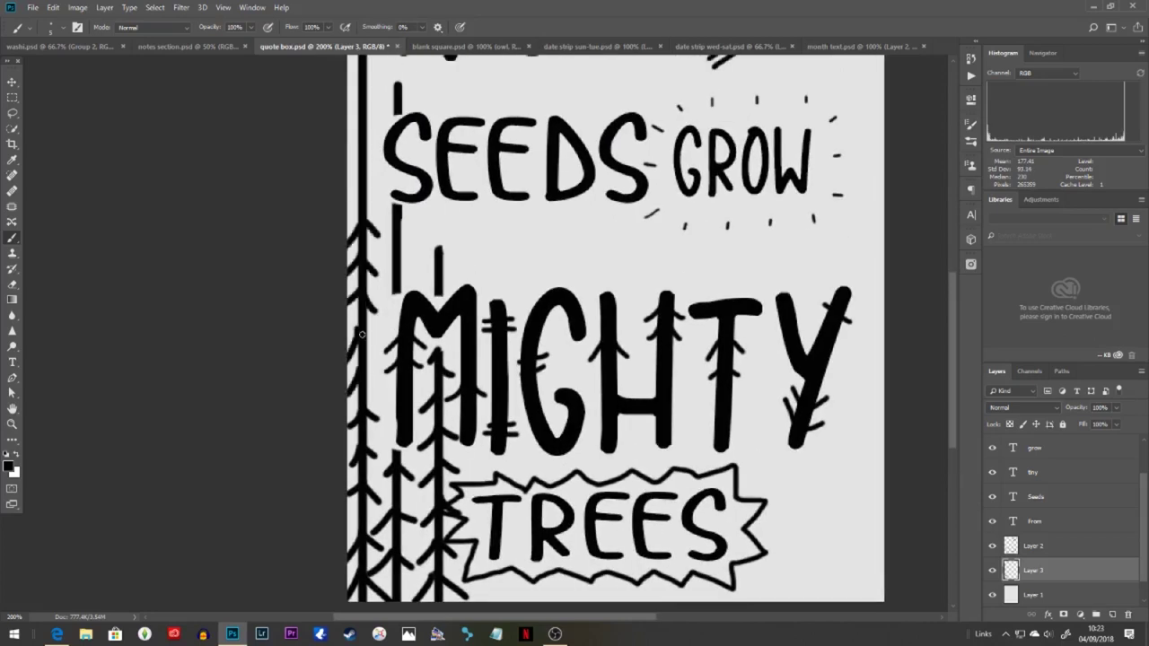
pyautogui.scroll(4, 437, 277)
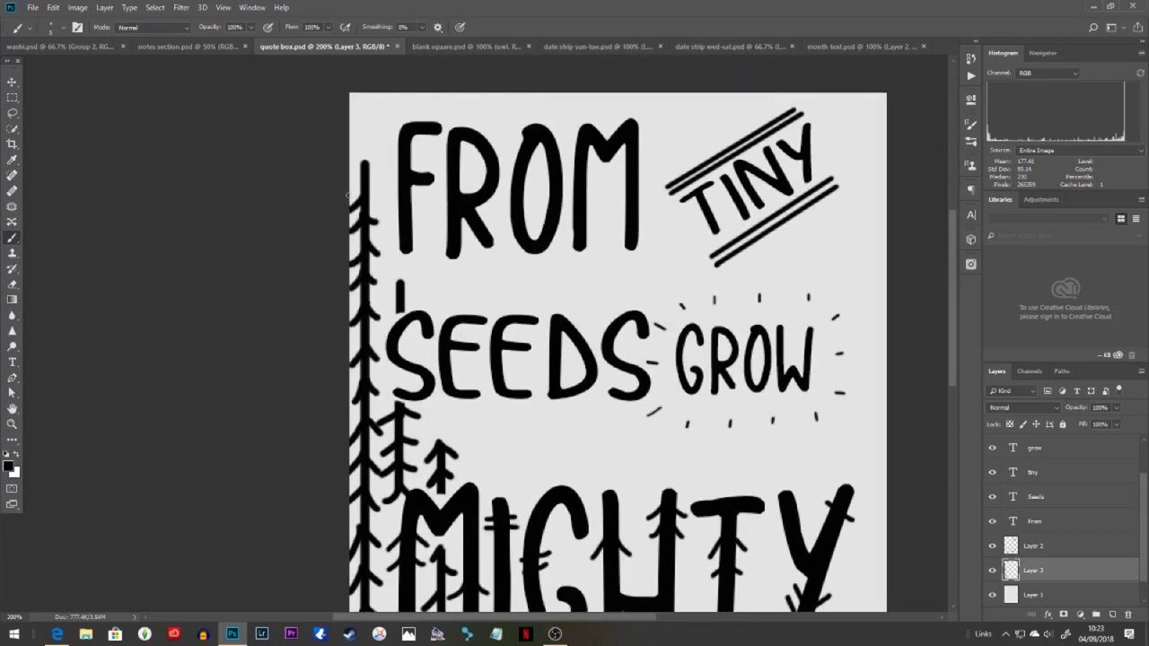
# Step: Sample the light grey from the washi document and paint it behind "Seeds" on a new layer of the quote box
pyautogui.hotkey('ctrl', '0')
pyautogui.click(78, 45)
pyautogui.press('i')
pyautogui.click(345, 47)
pyautogui.press('b')
pyautogui.click(78, 47)
pyautogui.press('i')
pyautogui.click(269, 296)
pyautogui.click(345, 48)
pyautogui.press('b')
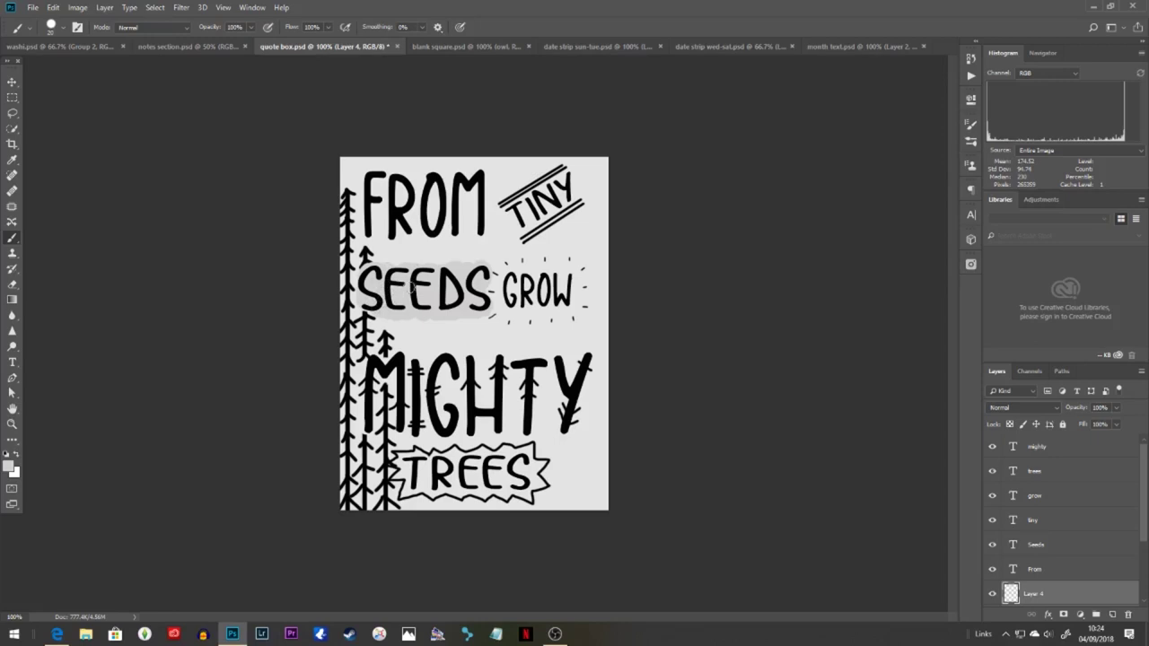
# Step: Paint light grey shading behind "Tiny" and inside the burst around "trees"
pyautogui.hotkey('ctrl', '+')
pyautogui.hotkey('ctrl', '+')
pyautogui.moveTo(574, 179); pyautogui.dragTo(368, 543)
pyautogui.moveTo(408, 346); pyautogui.dragTo(532, 250)
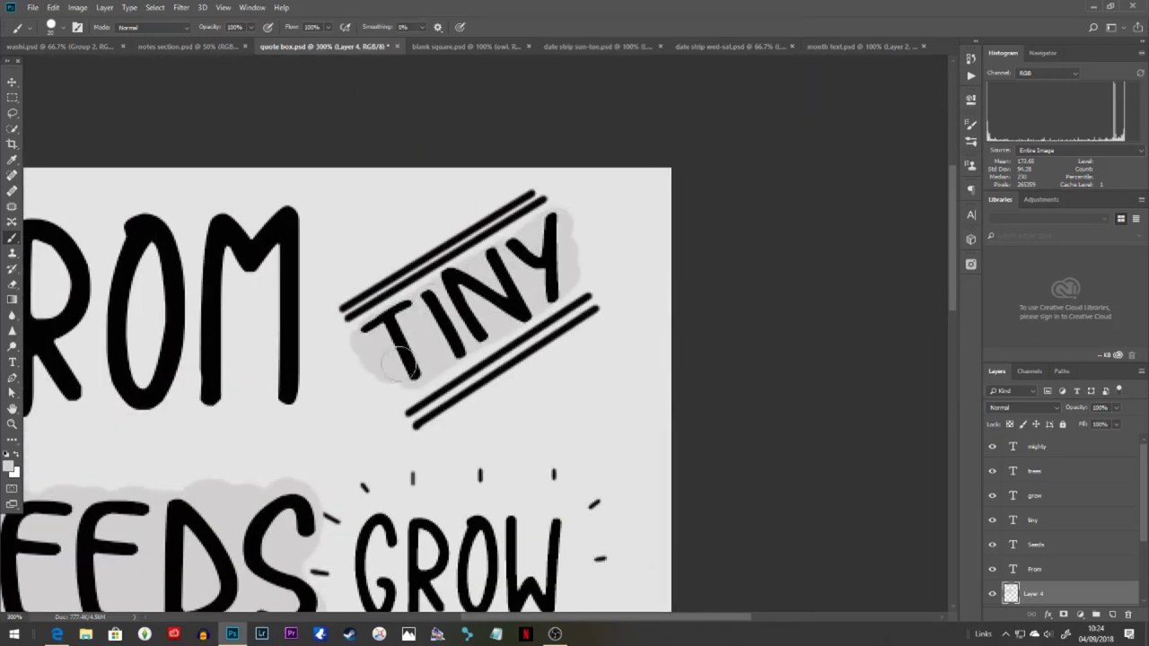
pyautogui.moveTo(399, 363); pyautogui.dragTo(574, 266)
pyautogui.moveTo(483, 552); pyautogui.dragTo(479, 333)
pyautogui.moveTo(269, 584); pyautogui.dragTo(379, 318)
pyautogui.press('[')
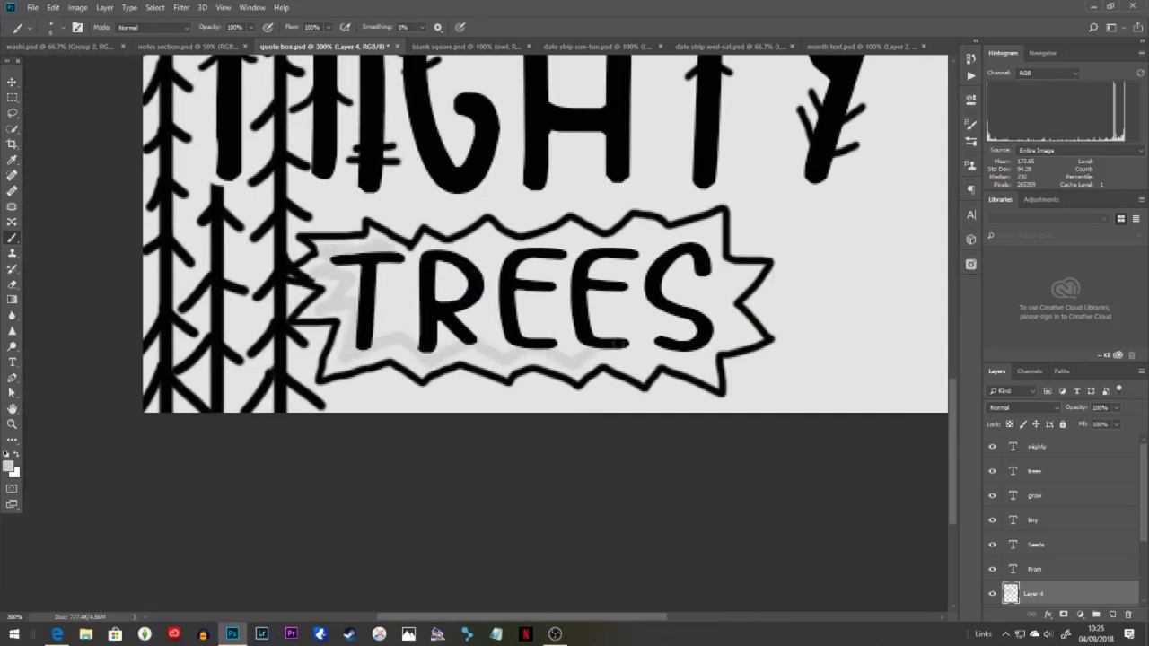
pyautogui.moveTo(530, 313)
pyautogui.mouseDown()
pyautogui.moveTo(641, 349)
pyautogui.moveTo(600, 271)
pyautogui.mouseUp()
pyautogui.hotkey('ctrl', '-')
pyautogui.hotkey('ctrl', '-')
pyautogui.hotkey('ctrl', '-')
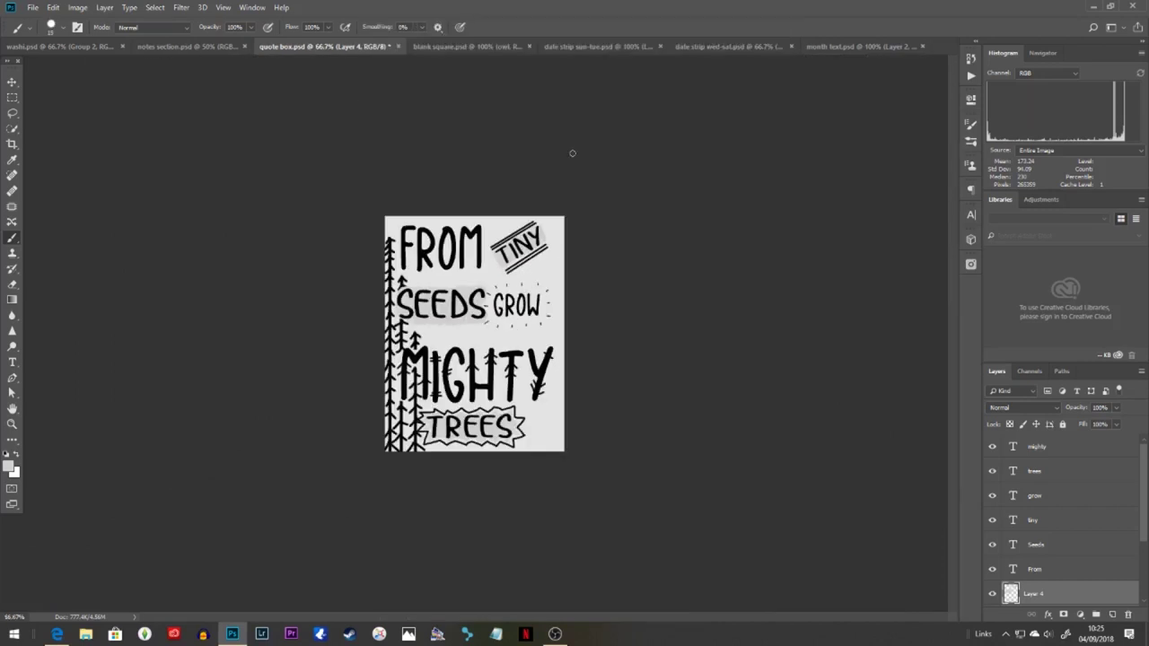
# Step: Add a large black "notes" heading to the notes section document and underline it with two horizontal lines
pyautogui.click(188, 45)
pyautogui.click(1113, 615)
pyautogui.press('t')
pyautogui.click(458, 28)
pyautogui.click(549, 28)
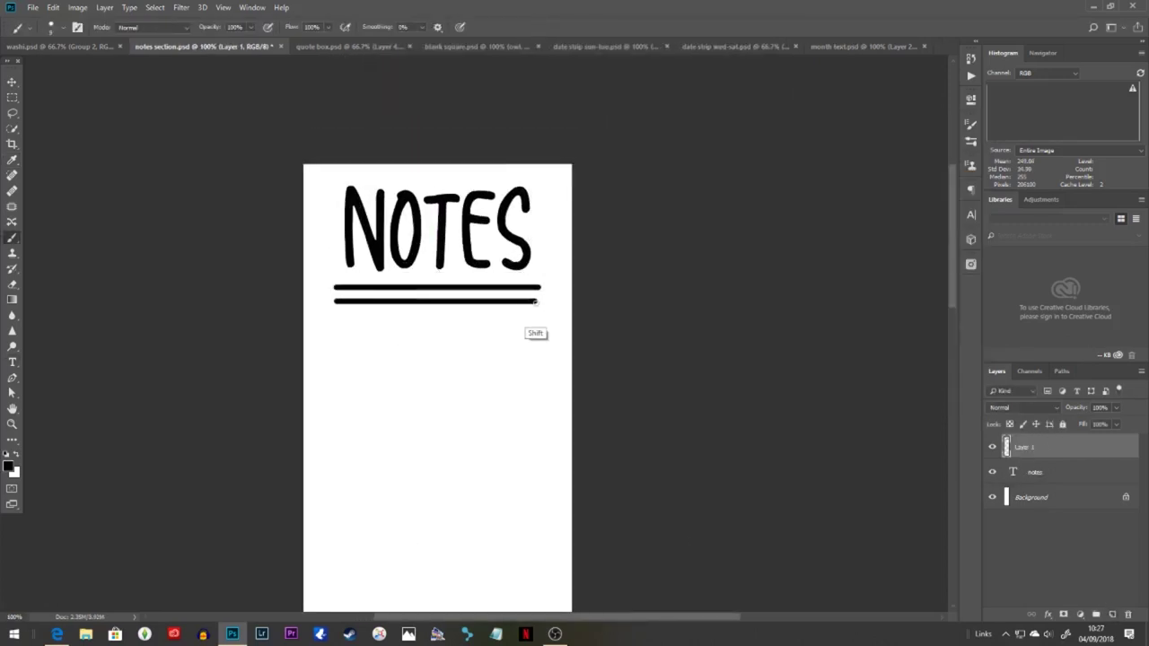
# Step: Decorate the letters of the notes heading with arrowheads and small branch strokes
pyautogui.hotkey('ctrl', '+')
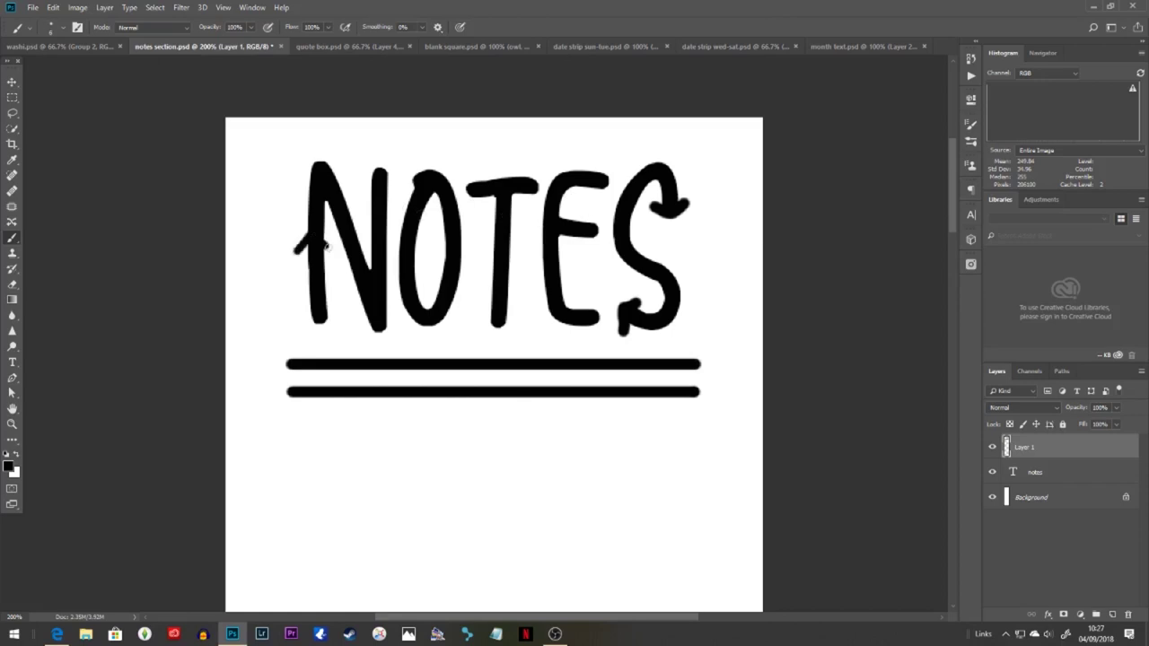
pyautogui.hotkey('ctrl', 'z')
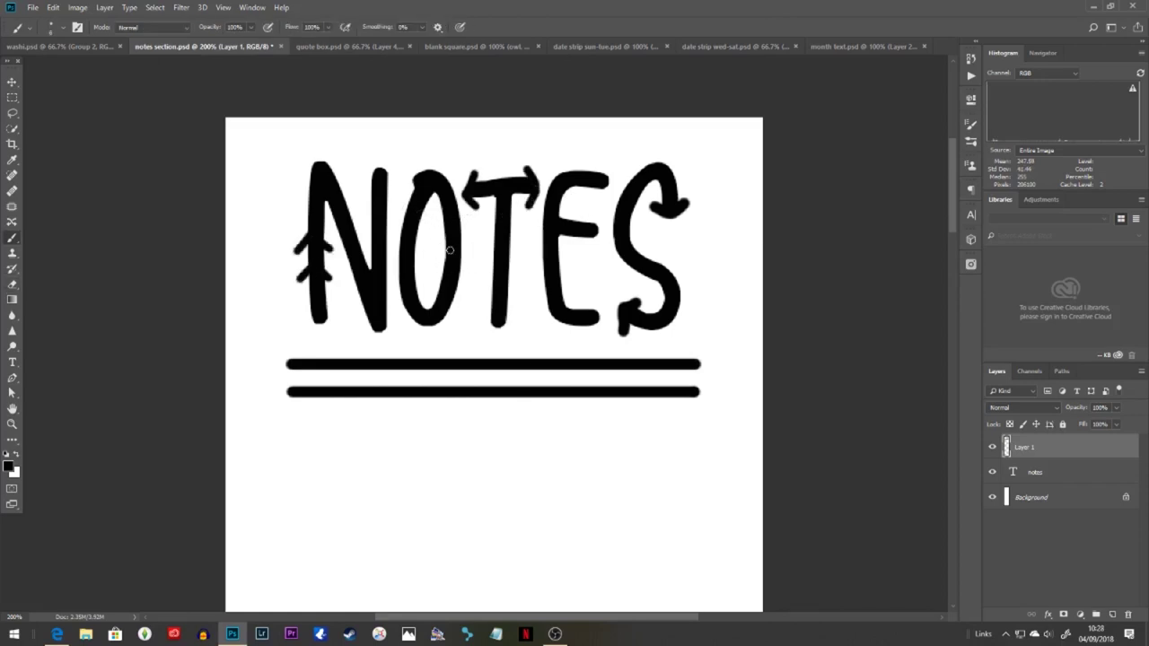
pyautogui.moveTo(539, 276); pyautogui.dragTo(551, 258)
pyautogui.moveTo(552, 258); pyautogui.dragTo(569, 268)
pyautogui.hotkey('ctrl', '-')
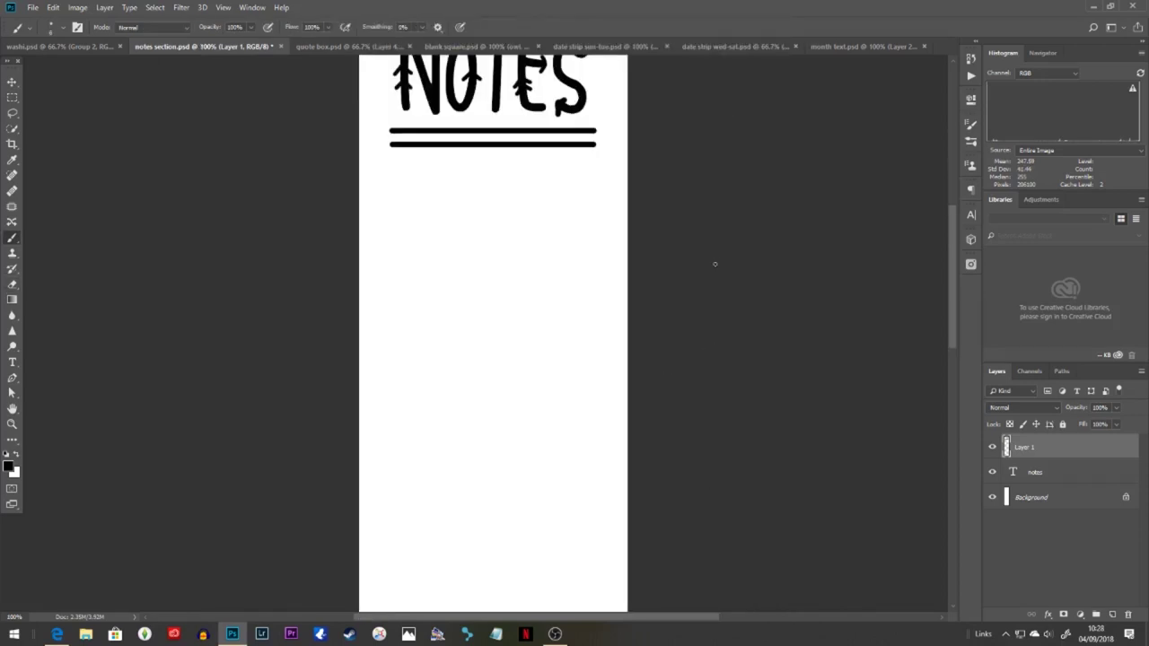
pyautogui.hotkey('ctrl', '-')
# Step: In the quote box document, group all layers above the background as "quote" and hide the group
pyautogui.click(350, 47)
pyautogui.scroll(-3, 1069, 577)
pyautogui.click(1069, 577)
pyautogui.scroll(5, 1069, 577)
pyautogui.keyDown('shift'); pyautogui.click(1059, 446); pyautogui.keyUp('shift')
pyautogui.hotkey('ctrl', 'g')
pyautogui.doubleClick(1031, 441)
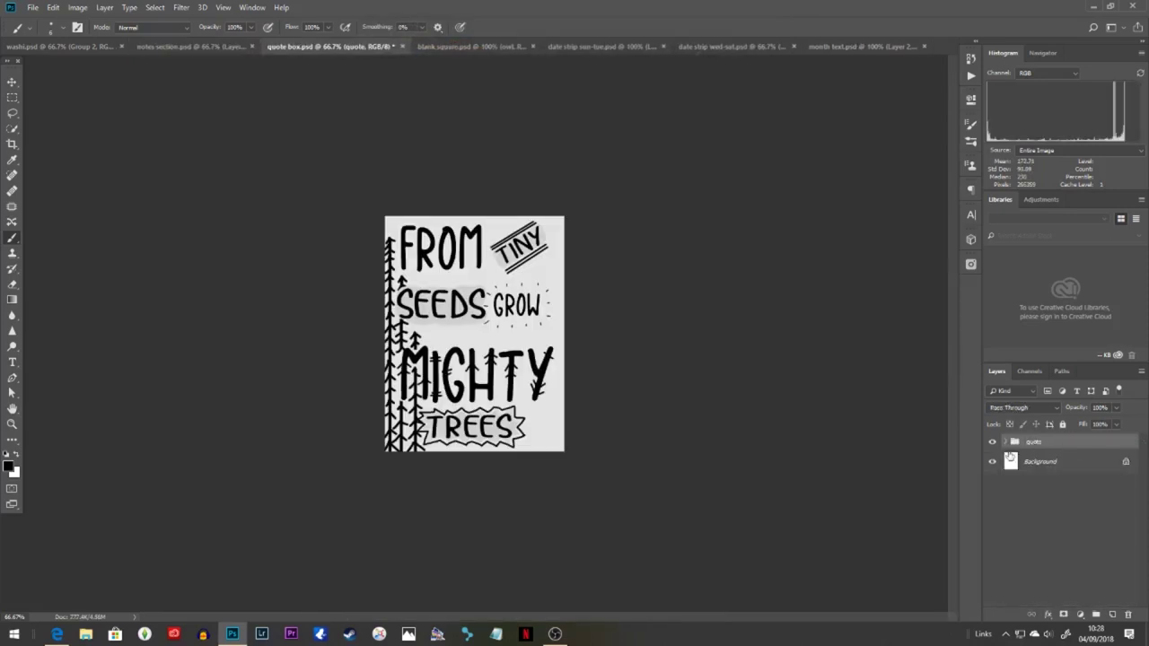
pyautogui.click(992, 441)
# Step: Draw a rounded rectangle about 430 by 561 px with a 10 px corner radius, nearly filling the page
pyautogui.click(12, 440)
pyautogui.click(73, 559)
pyautogui.moveTo(390, 220); pyautogui.dragTo(561, 444)
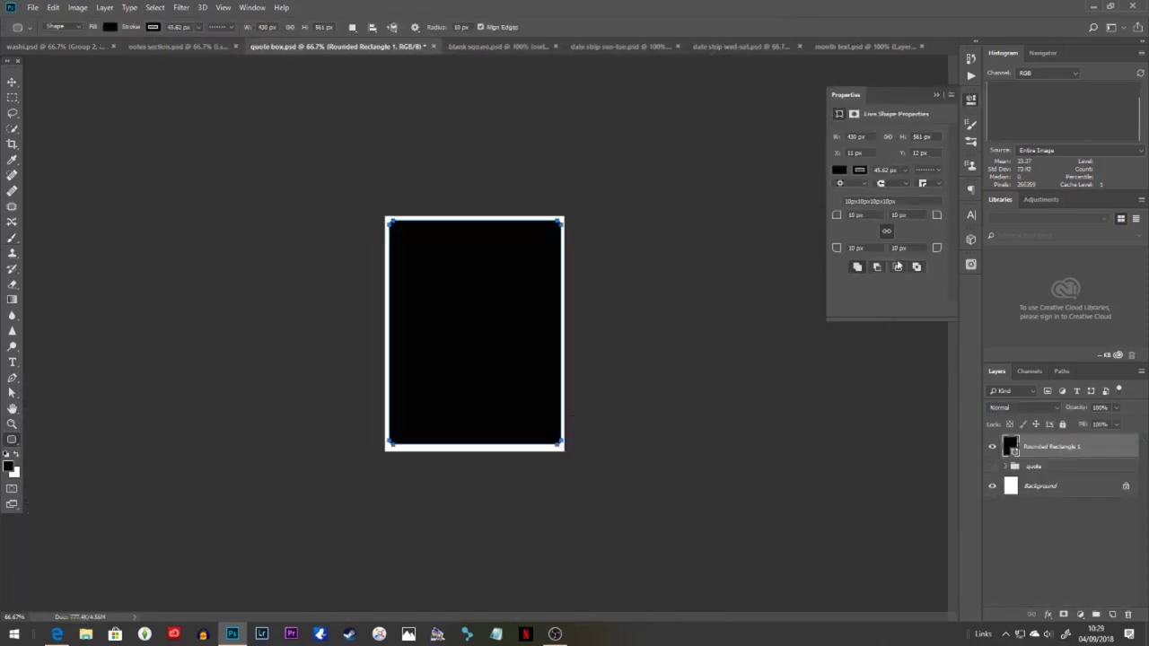
# Step: Fill the large rounded rectangle with light grey and remove its stroke
pyautogui.click(839, 169)
pyautogui.click(849, 233)
pyautogui.click(927, 169)
pyautogui.click(869, 245)
pyautogui.click(868, 209)
pyautogui.click(860, 170)
pyautogui.click(846, 193)
# Step: Draw a white, strokeless rounded rectangle about 407 px wide as a header strip inside the grey box's upper edge
pyautogui.click(1112, 614)
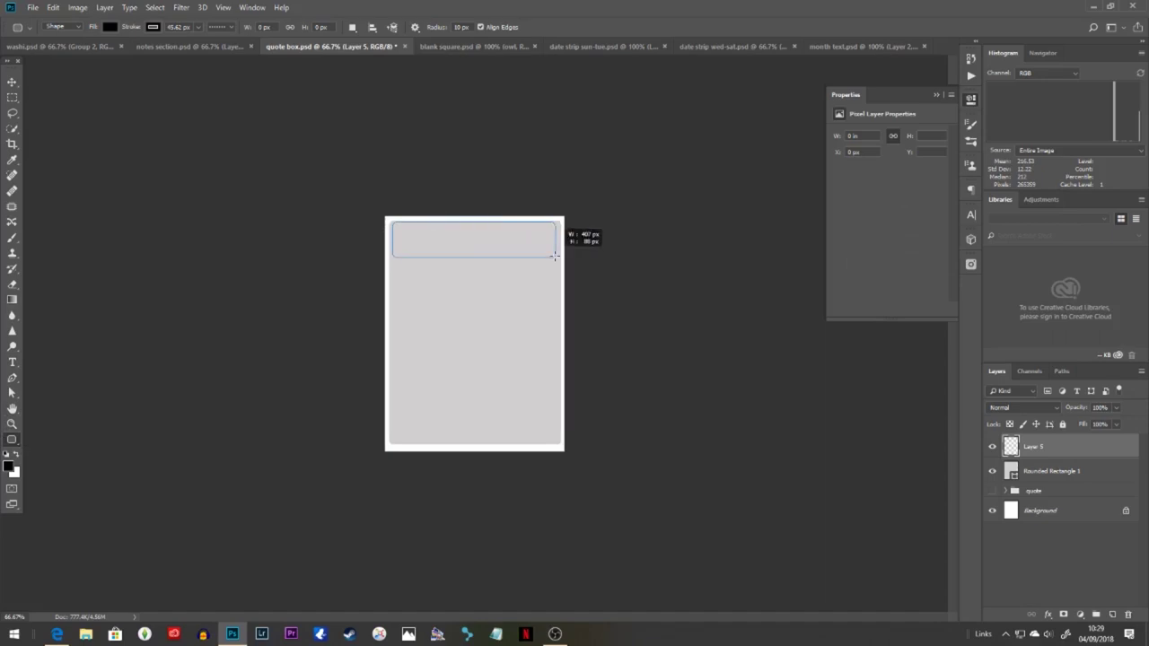
pyautogui.moveTo(554, 256); pyautogui.dragTo(556, 256)
pyautogui.click(839, 170)
pyautogui.click(896, 233)
pyautogui.click(863, 169)
pyautogui.click(846, 193)
pyautogui.click(936, 94)
pyautogui.hotkey('ctrl', 't')
pyautogui.press('Return')
# Step: Group the two rounded rectangles, copy the group into the notes section document and position it below the heading
pyautogui.click(1081, 471)
pyautogui.keyDown('shift'); pyautogui.click(1095, 447); pyautogui.keyUp('shift')
pyautogui.hotkey('ctrl', 'g')
pyautogui.moveTo(1059, 443); pyautogui.dragTo(518, 319)
pyautogui.hotkey('ctrl', 't')
pyautogui.moveTo(532, 378); pyautogui.dragTo(503, 391)
pyautogui.press('Return')
# Step: Duplicate the box group twice and stack the copies down the notes page
pyautogui.hotkey('ctrl', 'j')
pyautogui.hotkey('ctrl', 't')
pyautogui.moveTo(531, 154); pyautogui.dragTo(533, 389)
pyautogui.press('Return')
pyautogui.hotkey('ctrl', 'j')
pyautogui.hotkey('ctrl', 't')
pyautogui.moveTo(550, 253); pyautogui.dragTo(551, 415)
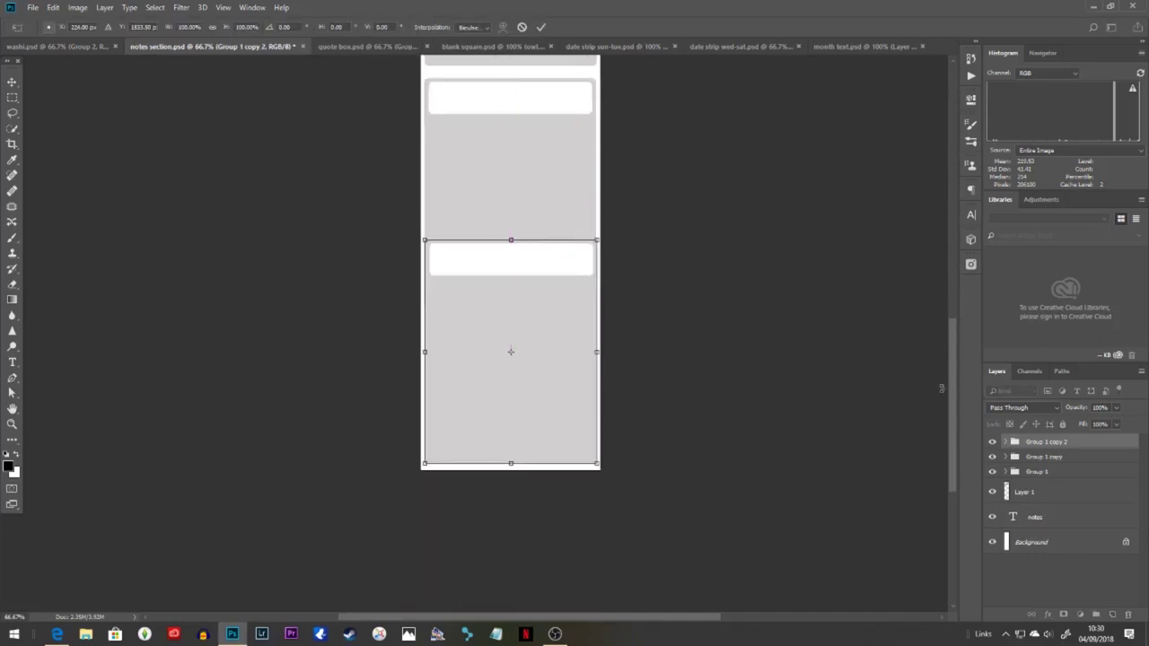
# Step: Shorten the bottom box's grey rectangle to fit the page and reposition its white header strip inside it
pyautogui.click(1005, 441)
pyautogui.click(1057, 463)
pyautogui.hotkey('ctrl', 't')
pyautogui.moveTo(539, 259); pyautogui.dragTo(539, 202)
pyautogui.click(1056, 488)
pyautogui.moveTo(510, 464); pyautogui.dragTo(511, 383)
pyautogui.moveTo(534, 314); pyautogui.dragTo(539, 356)
pyautogui.click(466, 27)
pyautogui.click(1054, 463)
pyautogui.click(1052, 487)
pyautogui.click(1055, 463)
pyautogui.hotkey('ctrl', 't')
pyautogui.moveTo(556, 203); pyautogui.dragTo(573, 343)
pyautogui.click(466, 27)
# Step: Change the fill of the middle notes box's large rectangle to a darker grey
pyautogui.hotkey('ctrl', '-')
pyautogui.hotkey('ctrl', '-')
pyautogui.click(1005, 442)
pyautogui.click(1005, 457)
pyautogui.click(1021, 504)
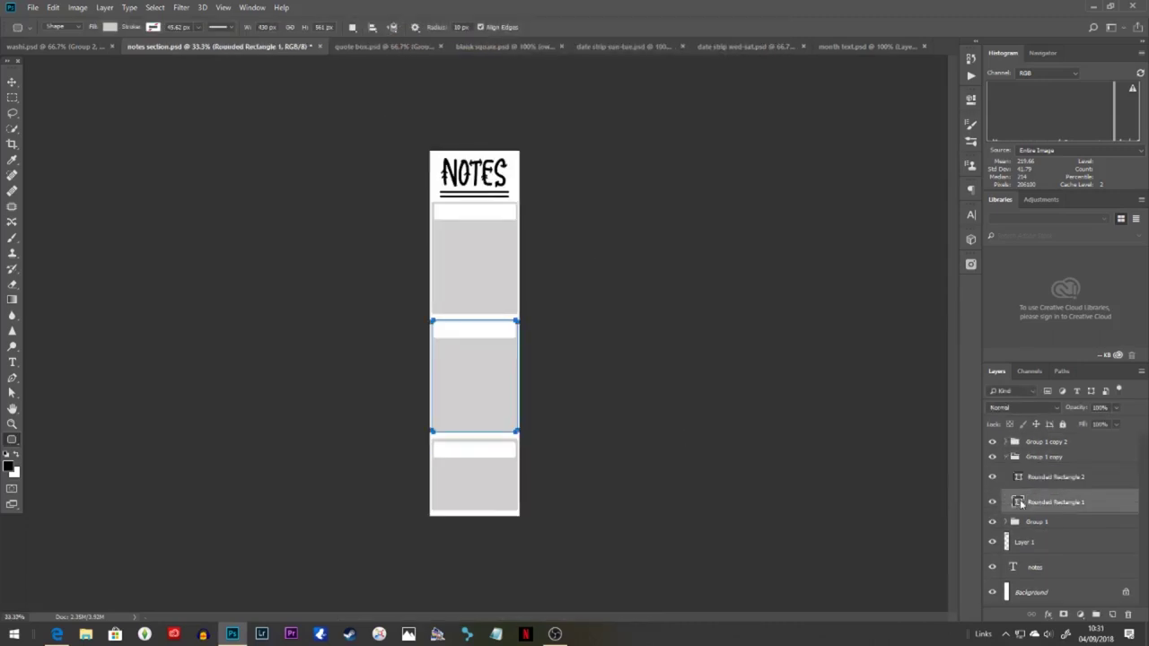
pyautogui.click(110, 27)
pyautogui.click(89, 89)
# Step: Sample the top box's light grey and paint scattered short flecks over the middle box on a new layer
pyautogui.click(1047, 505)
pyautogui.click(9, 466)
pyautogui.click(476, 270)
pyautogui.click(940, 165)
pyautogui.press('b')
pyautogui.hotkey('ctrl', '+')
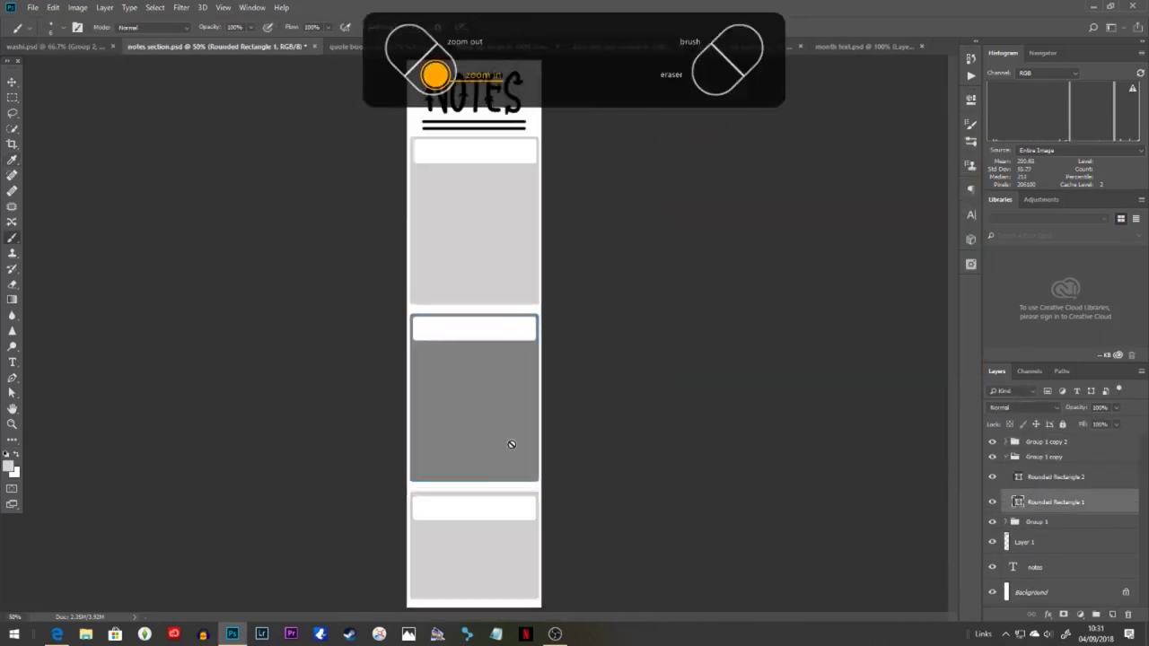
pyautogui.click(1112, 614)
pyautogui.hotkey('ctrl', '+')
pyautogui.hotkey('ctrl', '+')
pyautogui.scroll(-2, 421, 362)
pyautogui.moveTo(386, 278); pyautogui.dragTo(388, 286)
pyautogui.moveTo(401, 384); pyautogui.dragTo(403, 393)
pyautogui.moveTo(440, 450); pyautogui.dragTo(439, 462)
pyautogui.moveTo(371, 423); pyautogui.dragTo(374, 434)
pyautogui.click(557, 393)
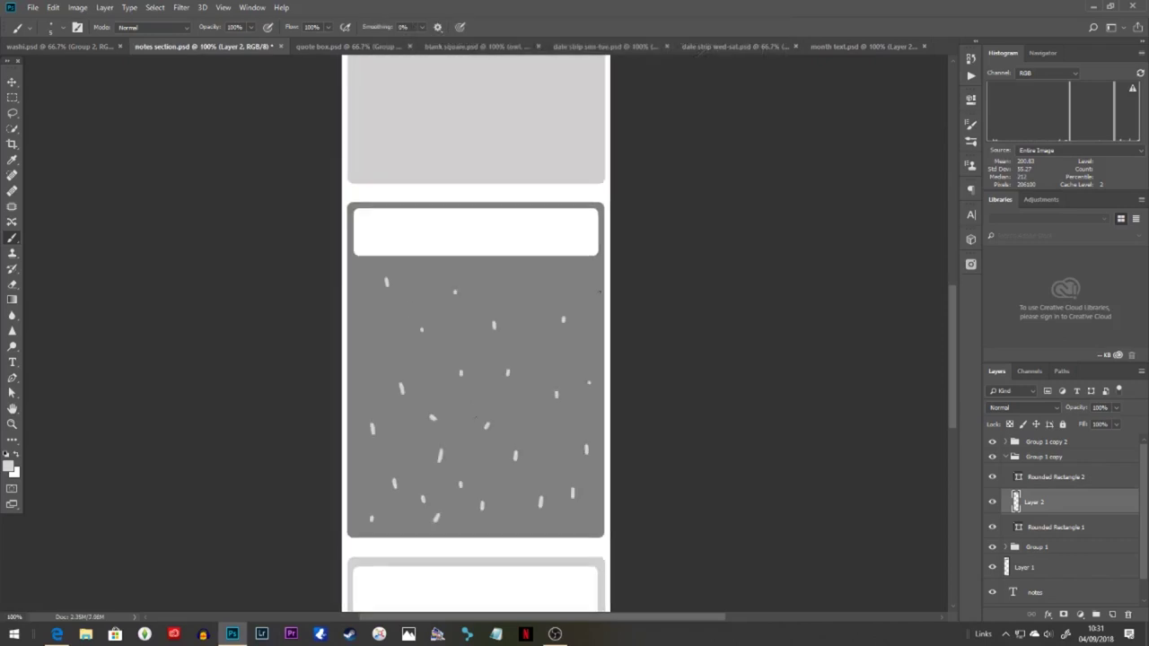
pyautogui.hotkey('ctrl', '-')
pyautogui.hotkey('ctrl', '-')
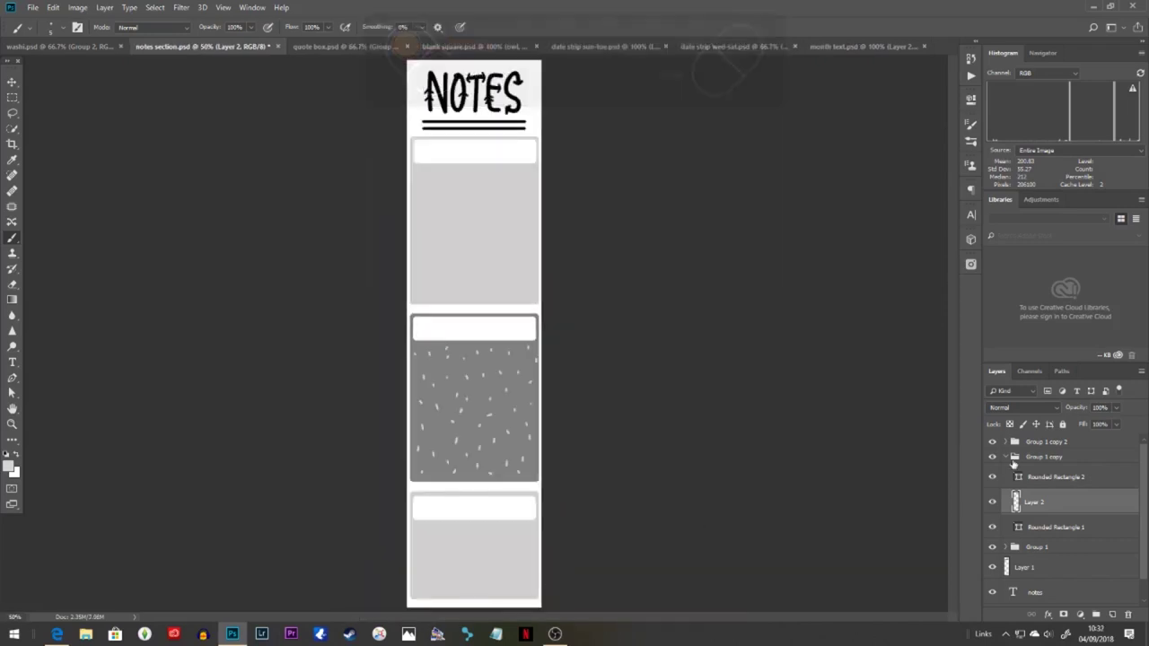
# Step: Add a new layer between the top notes box's rectangles and sample the middle box's dark grey for painting
pyautogui.click(1006, 457)
pyautogui.click(1006, 442)
pyautogui.click(1056, 487)
pyautogui.click(1112, 614)
pyautogui.click(12, 160)
pyautogui.click(503, 386)
pyautogui.click(12, 237)
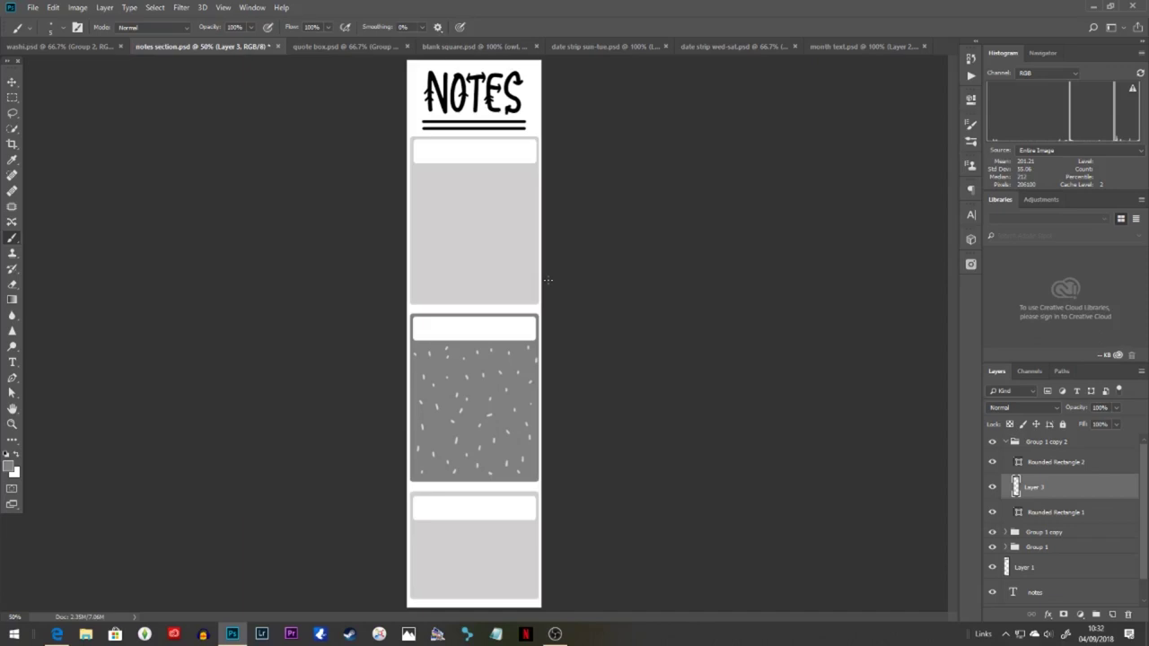
pyautogui.hotkey('ctrl', '+')
pyautogui.hotkey('ctrl', '+')
pyautogui.hotkey('ctrl', '+')
pyautogui.scroll(5, 466, 269)
pyautogui.moveTo(291, 195); pyautogui.dragTo(290, 224)
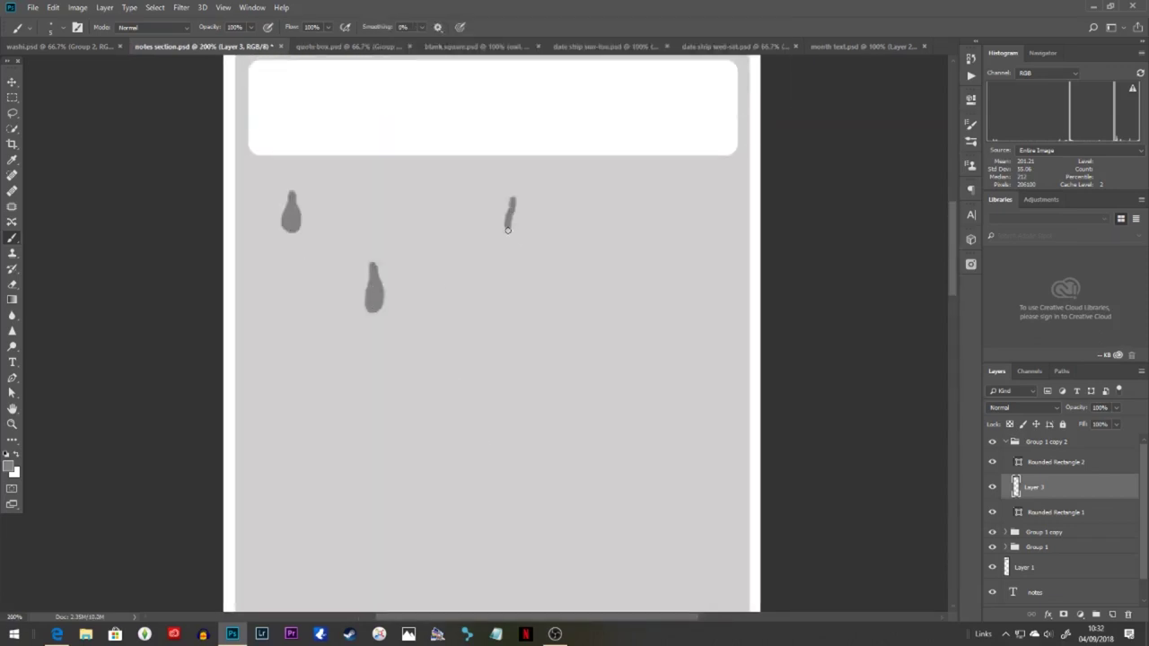
pyautogui.hotkey('ctrl', '-')
pyautogui.hotkey('ctrl', '-')
pyautogui.click(12, 284)
pyautogui.moveTo(419, 333); pyautogui.dragTo(523, 318)
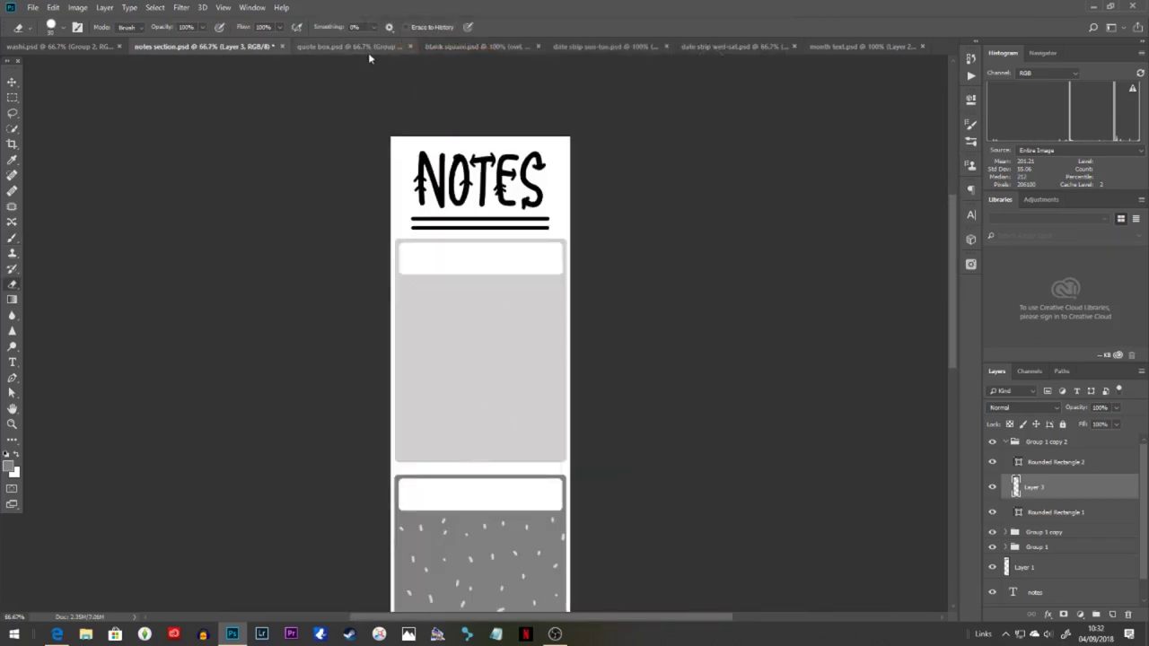
# Step: Check individual layers of the animal artwork in blank square.psd by toggling their visibility, and return to notes section.psd
pyautogui.click(474, 46)
pyautogui.click(991, 501)
pyautogui.click(991, 502)
pyautogui.click(992, 486)
pyautogui.click(992, 486)
pyautogui.click(191, 46)
# Step: Paint a filled dark grey rounded-triangle nose with a small highlight and a short stem in the top notes box
pyautogui.press('b')
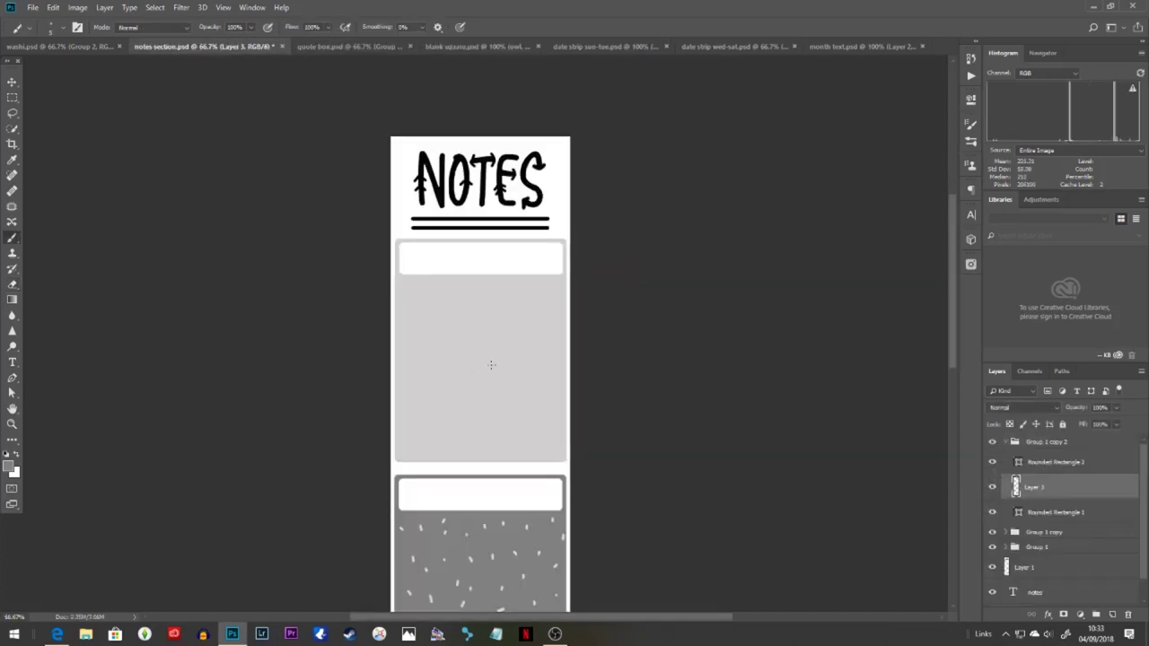
pyautogui.moveTo(548, 323); pyautogui.dragTo(499, 372)
pyautogui.press('b')
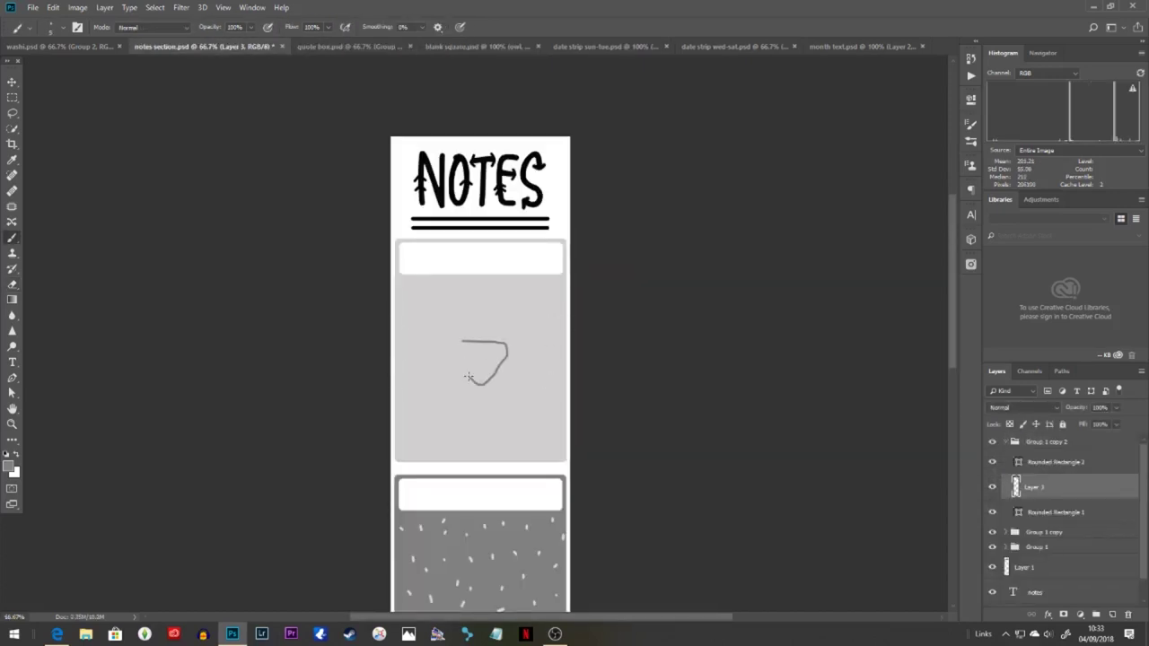
pyautogui.hotkey('ctrl', '+')
pyautogui.hotkey('ctrl', '+')
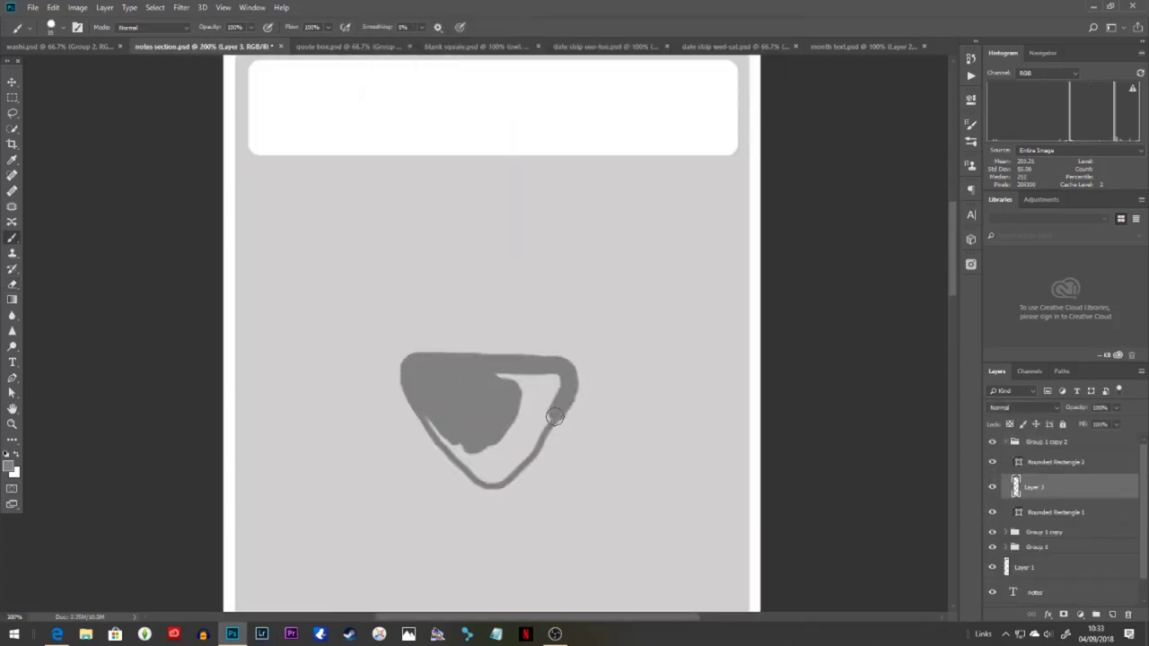
pyautogui.moveTo(554, 417); pyautogui.dragTo(543, 375)
pyautogui.moveTo(529, 442); pyautogui.dragTo(548, 274)
pyautogui.press('b')
pyautogui.moveTo(511, 323); pyautogui.dragTo(513, 358)
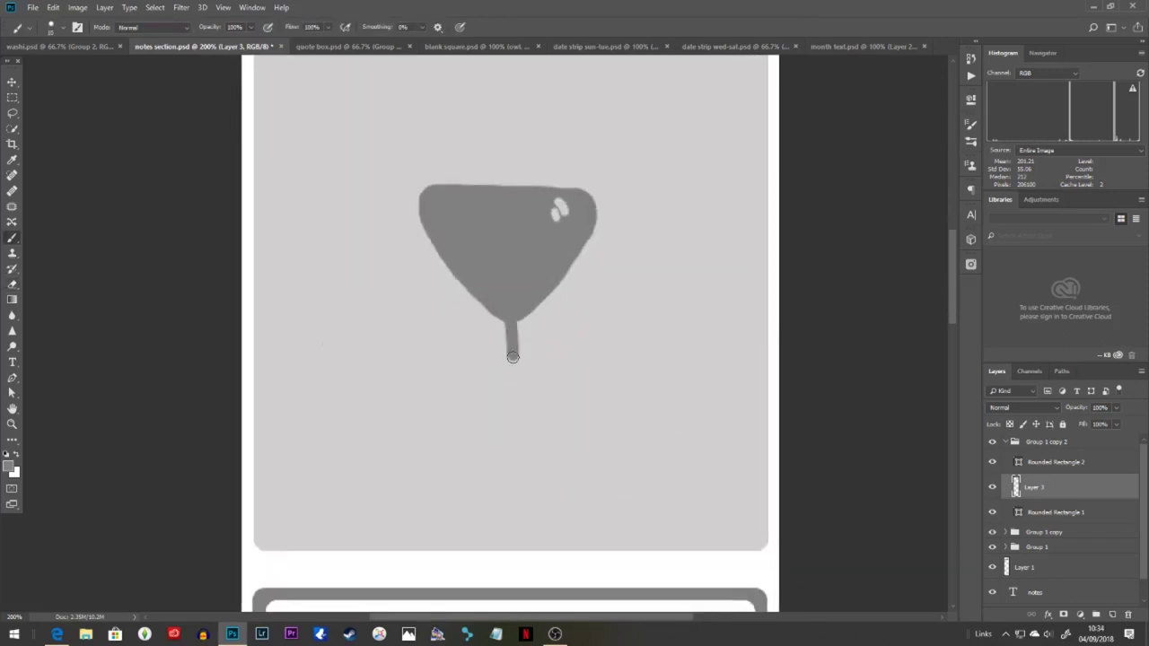
# Step: Paint a forked mouth under the nose and three thin whiskers on each side with a smaller brush
pyautogui.hotkey('ctrl', '-')
pyautogui.hotkey('ctrl', '-')
pyautogui.press('[')
pyautogui.press('[')
pyautogui.moveTo(527, 292); pyautogui.dragTo(567, 266)
pyautogui.moveTo(528, 297); pyautogui.dragTo(566, 292)
pyautogui.moveTo(530, 305); pyautogui.dragTo(562, 321)
pyautogui.moveTo(442, 283); pyautogui.dragTo(416, 273)
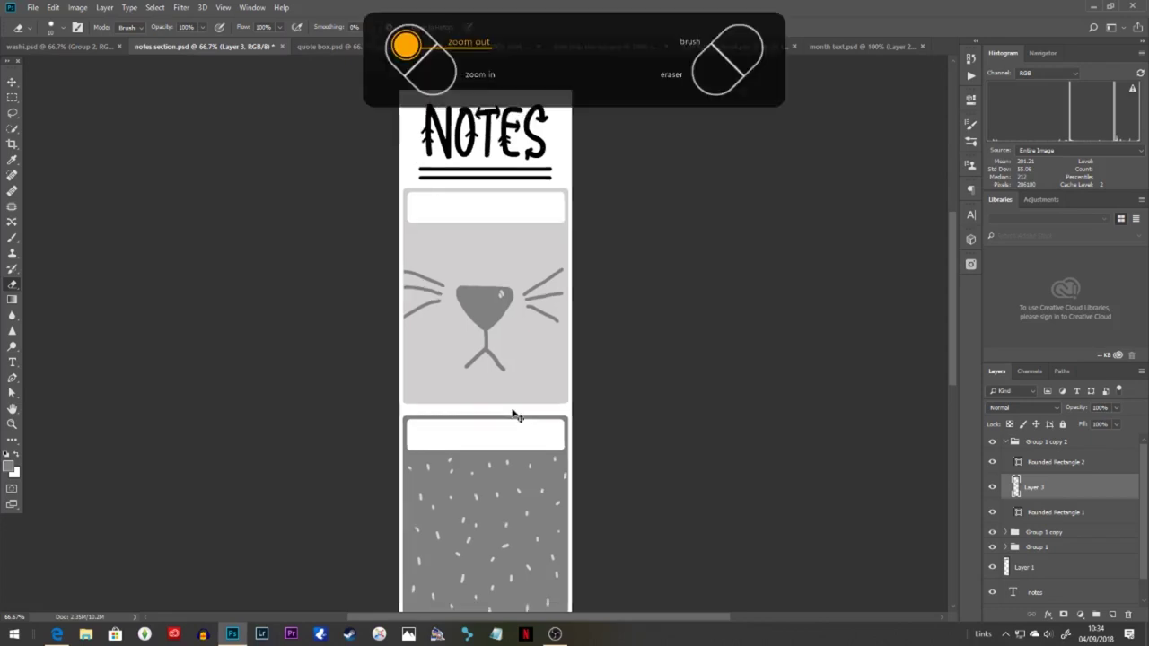
# Step: Draw an oval muzzle outline around the nose and mouth and erase the whiskers on both sides
pyautogui.hotkey('ctrl', '-')
pyautogui.hotkey('ctrl', '-')
pyautogui.hotkey('ctrl', '+')
pyautogui.hotkey('ctrl', '+')
pyautogui.hotkey('ctrl', '+')
pyautogui.moveTo(453, 198); pyautogui.dragTo(455, 406)
pyautogui.press(']')
pyautogui.press(']')
pyautogui.press(']')
pyautogui.press(']')
pyautogui.press(']')
pyautogui.press(']')
pyautogui.moveTo(411, 314); pyautogui.dragTo(362, 352)
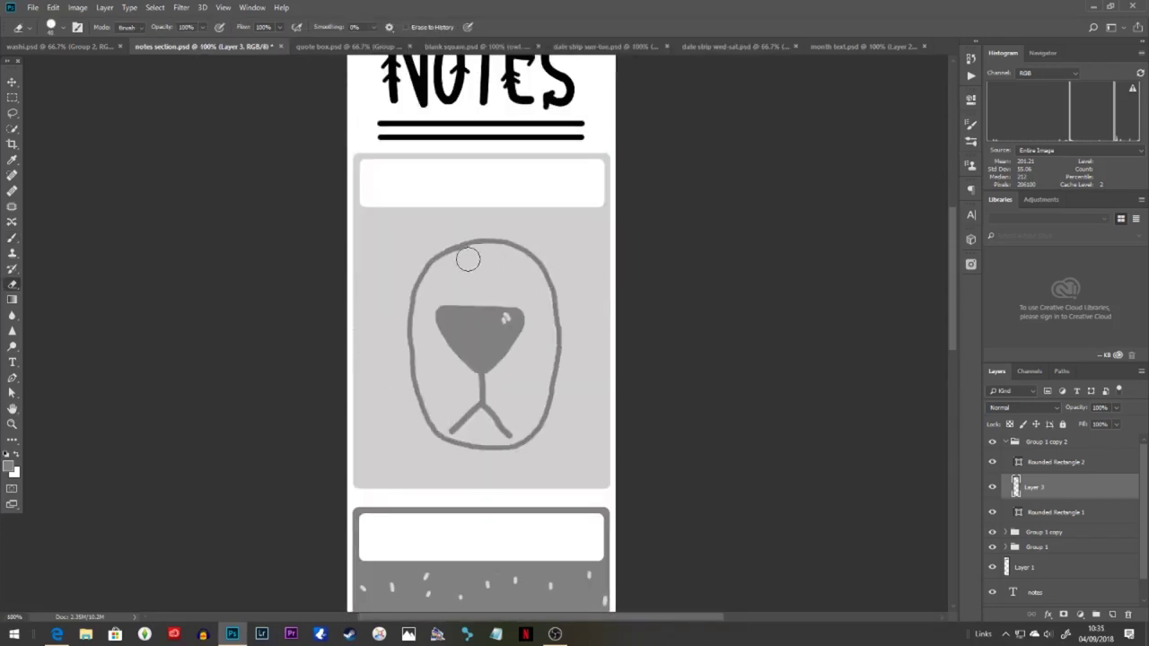
# Step: Choose a paler grey and fill the muzzle with a larger brush on a new layer beneath the outline
pyautogui.click(8, 465)
pyautogui.click(668, 193)
pyautogui.click(955, 152)
pyautogui.click(1055, 512)
pyautogui.click(1112, 614)
pyautogui.press(']')
pyautogui.press(']')
pyautogui.press(']')
pyautogui.press(']')
pyautogui.press(']')
pyautogui.press(']')
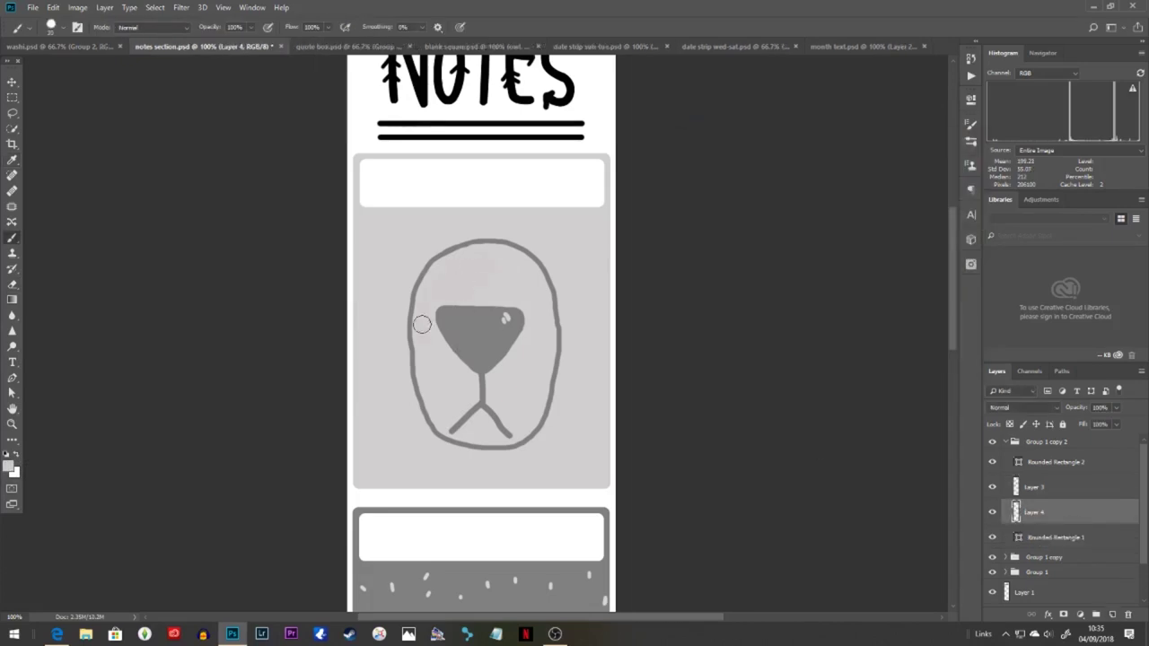
pyautogui.moveTo(470, 264); pyautogui.dragTo(500, 250)
# Step: Sample the nose's dark grey and dab two round eyes above the muzzle at the header strip's lower edge
pyautogui.click(12, 160)
pyautogui.click(476, 328)
pyautogui.press('b')
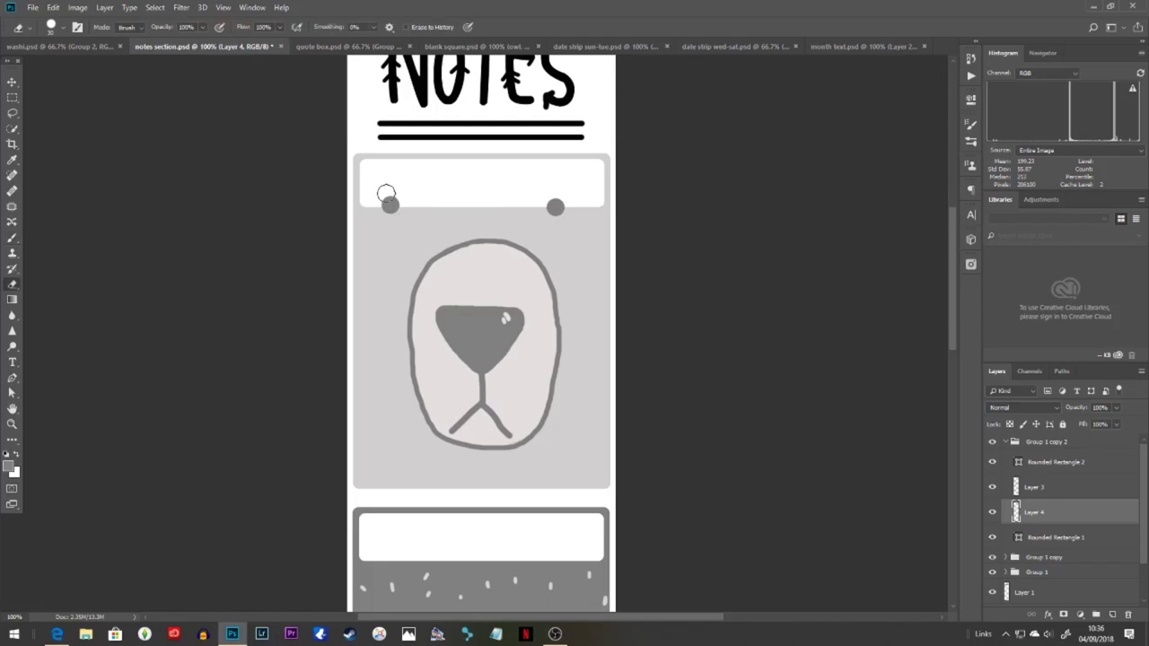
pyautogui.hotkey('ctrl', '-')
pyautogui.hotkey('ctrl', '-')
pyautogui.hotkey('ctrl', '-')
pyautogui.click(1005, 442)
pyautogui.click(1005, 471)
pyautogui.click(1056, 517)
pyautogui.click(1112, 614)
pyautogui.click(12, 238)
pyautogui.scroll(2, 467, 418)
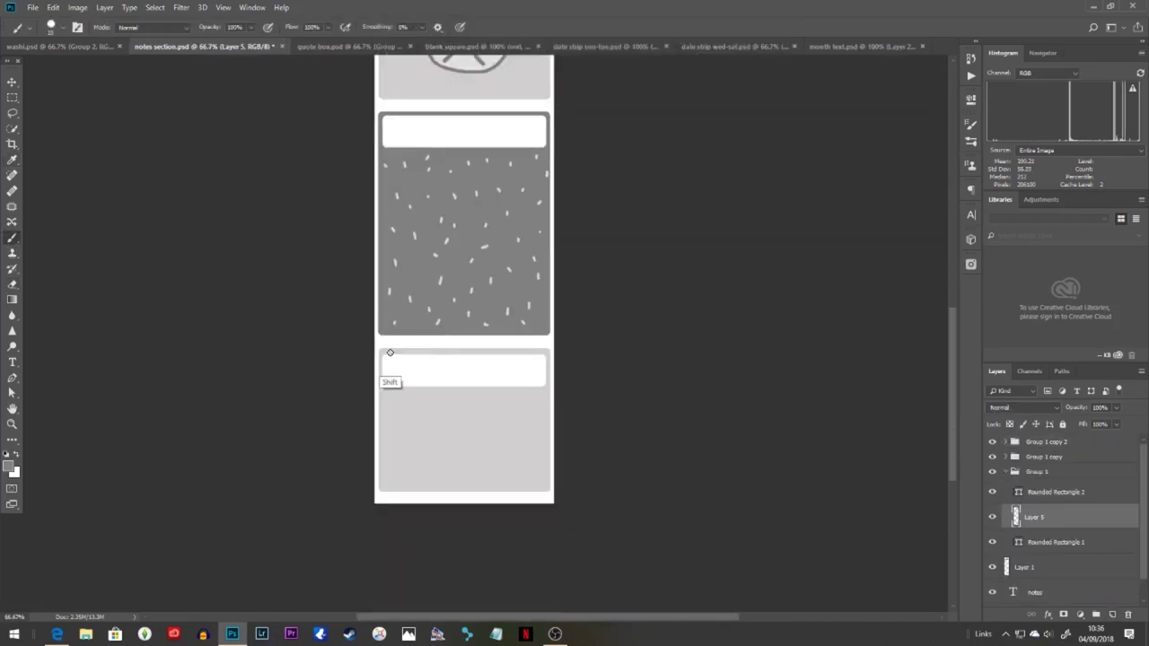
pyautogui.moveTo(1095, 486); pyautogui.dragTo(1095, 484)
pyautogui.moveTo(1081, 492); pyautogui.dragTo(1077, 554)
pyautogui.press('Delete')
# Step: Add a layer above the large rectangle in Group 1 copy 2 and paint dark grey vertical stripes across the bottom box
pyautogui.click(1006, 442)
pyautogui.click(1068, 538)
pyautogui.click(1112, 615)
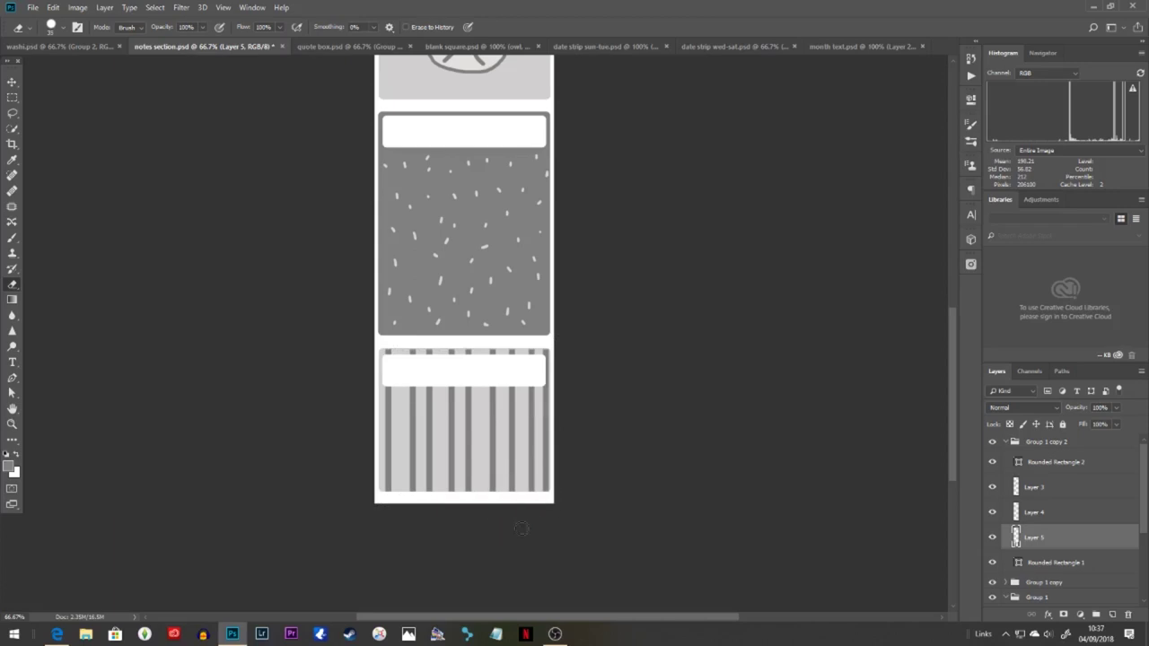
# Step: Paint short angled branches along the bottom box's stripes to turn them into trees
pyautogui.hotkey('ctrl', '+')
pyautogui.press('b')
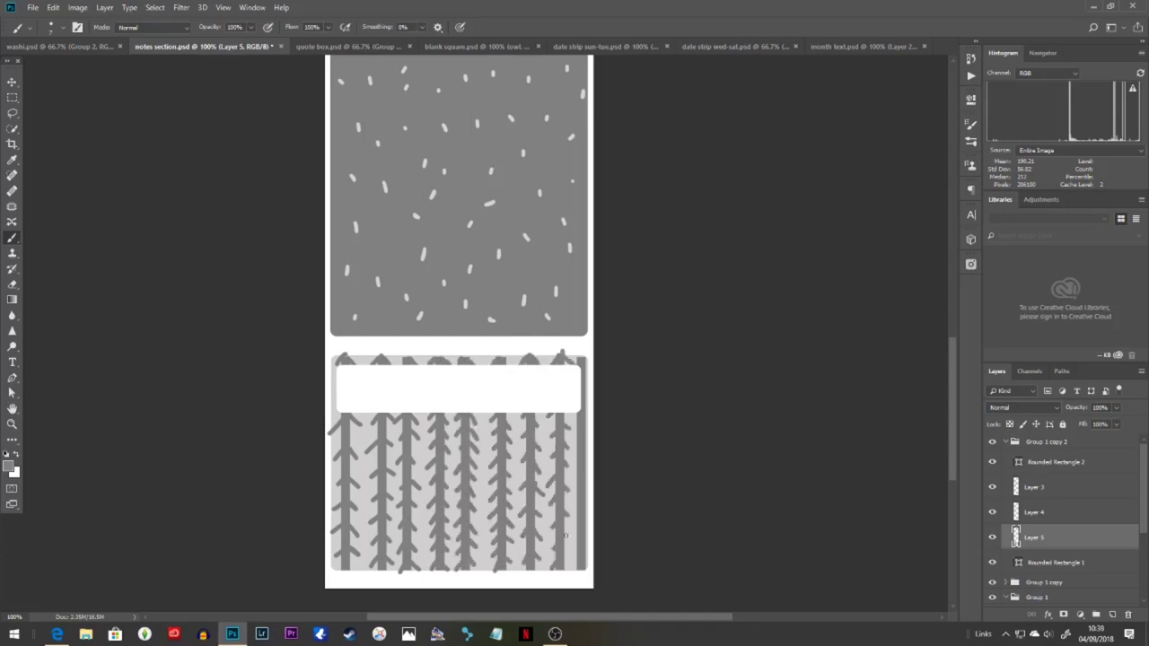
pyautogui.press('b')
# Step: Erase the branch strokes that spill over the bottom box's upper edge
pyautogui.hotkey('ctrl', '+')
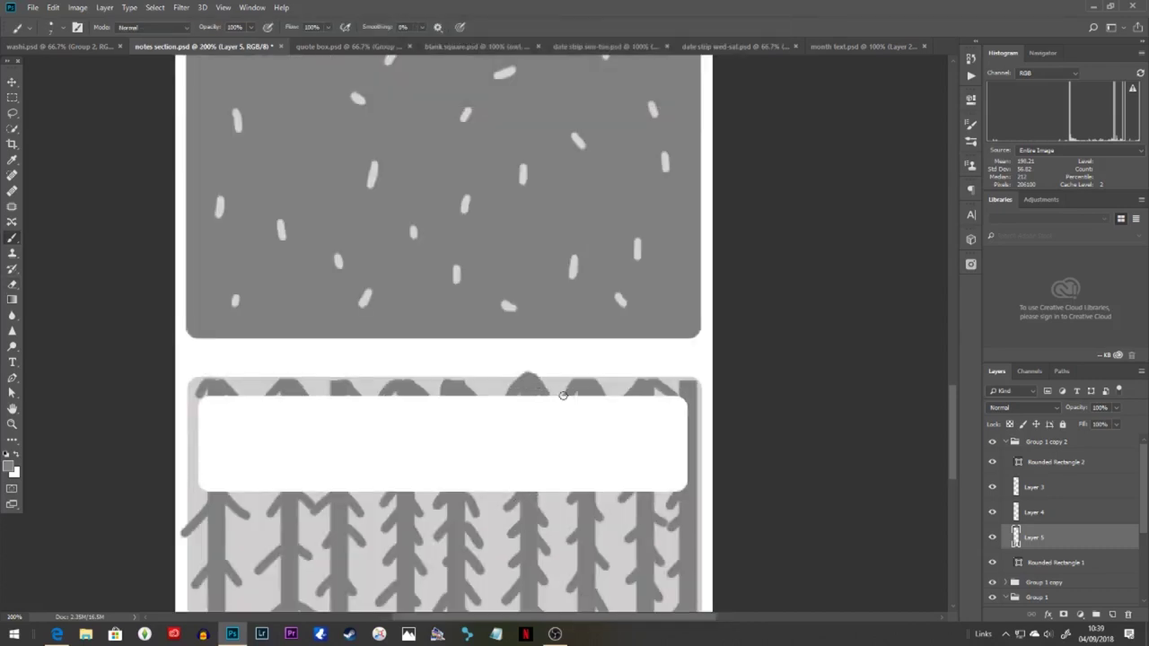
pyautogui.press('e')
pyautogui.moveTo(204, 369)
pyautogui.mouseDown()
pyautogui.moveTo(730, 372)
pyautogui.moveTo(729, 394)
pyautogui.mouseUp()
pyautogui.hotkey('ctrl', '-')
pyautogui.hotkey('ctrl', '-')
pyautogui.hotkey('ctrl', '-')
pyautogui.hotkey('ctrl', '-')
# Step: Clean up the layers in quote box.psd, leaving the quote group visible above the background
pyautogui.click(477, 46)
pyautogui.click(348, 46)
pyautogui.press('Delete')
pyautogui.click(992, 442)
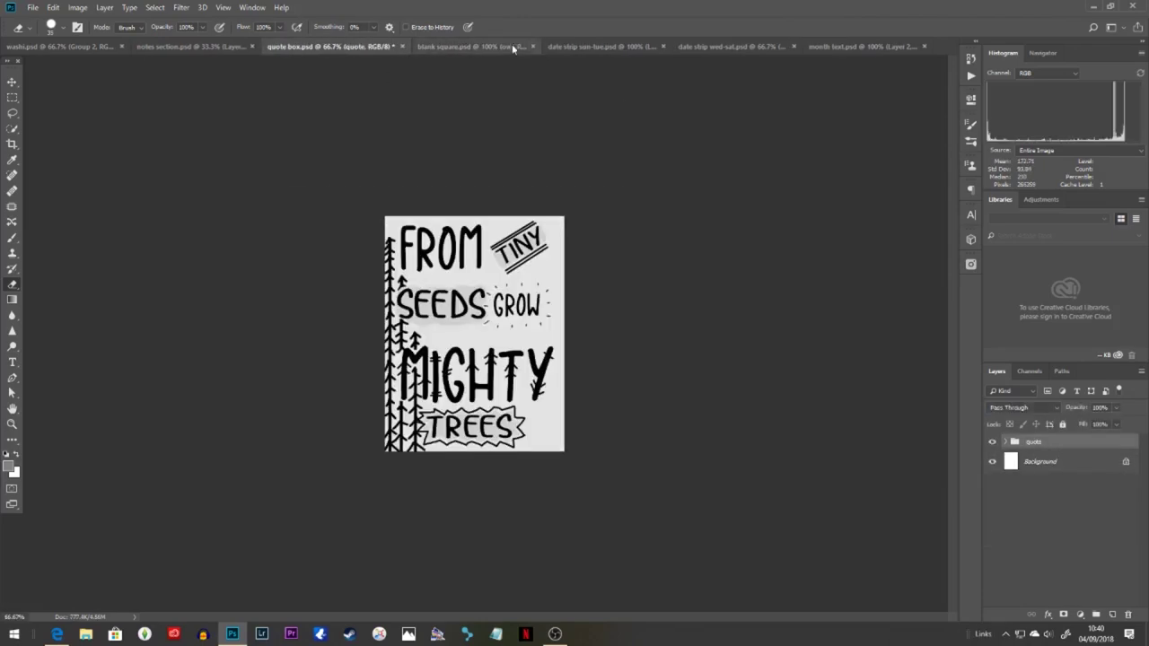
# Step: Create a new document for the washi sheet and move its two stacked tree-pattern strips toward the upper edge of the page
pyautogui.click(512, 46)
pyautogui.click(845, 45)
pyautogui.click(33, 7)
pyautogui.click(41, 22)
pyautogui.click(561, 155)
pyautogui.click(556, 207)
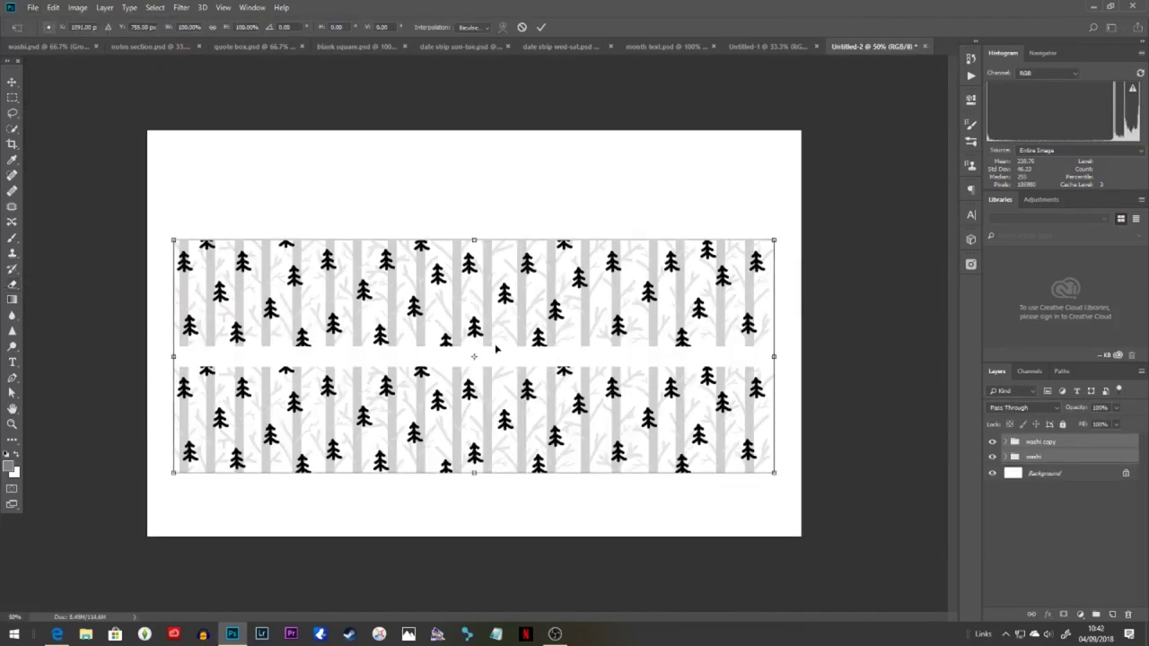
pyautogui.moveTo(559, 308); pyautogui.dragTo(559, 210)
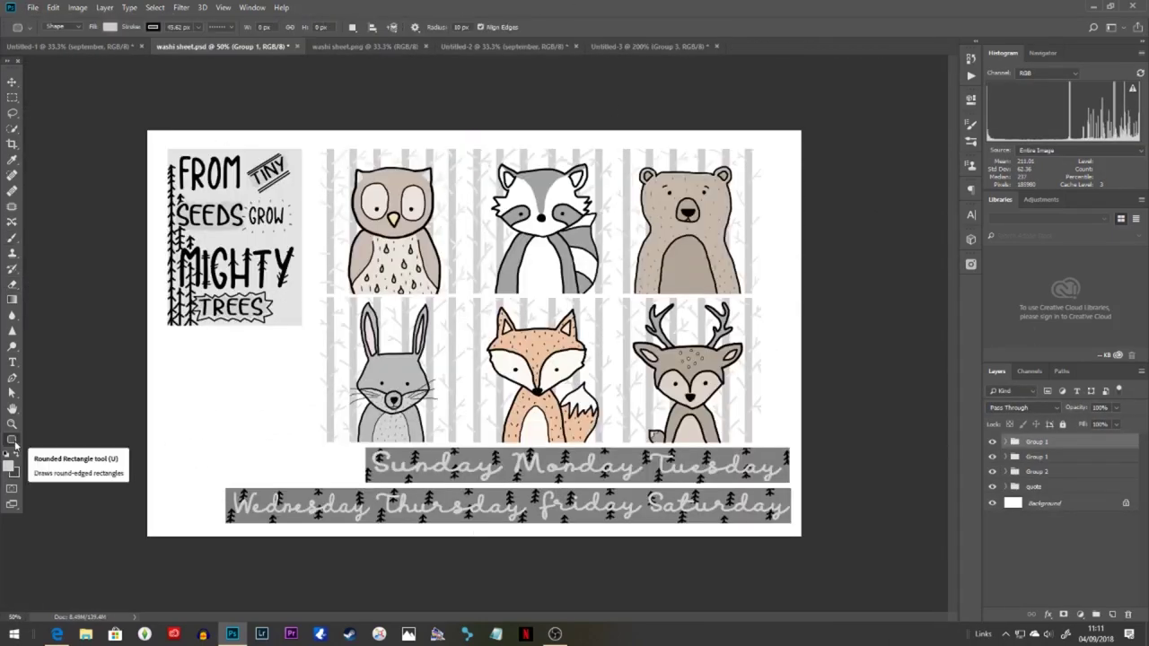
# Step: Draw a small dark grey rounded rectangle on washi sheet.psd and place it in Untitled-3
pyautogui.moveTo(326, 153); pyautogui.dragTo(370, 192)
pyautogui.click(859, 170)
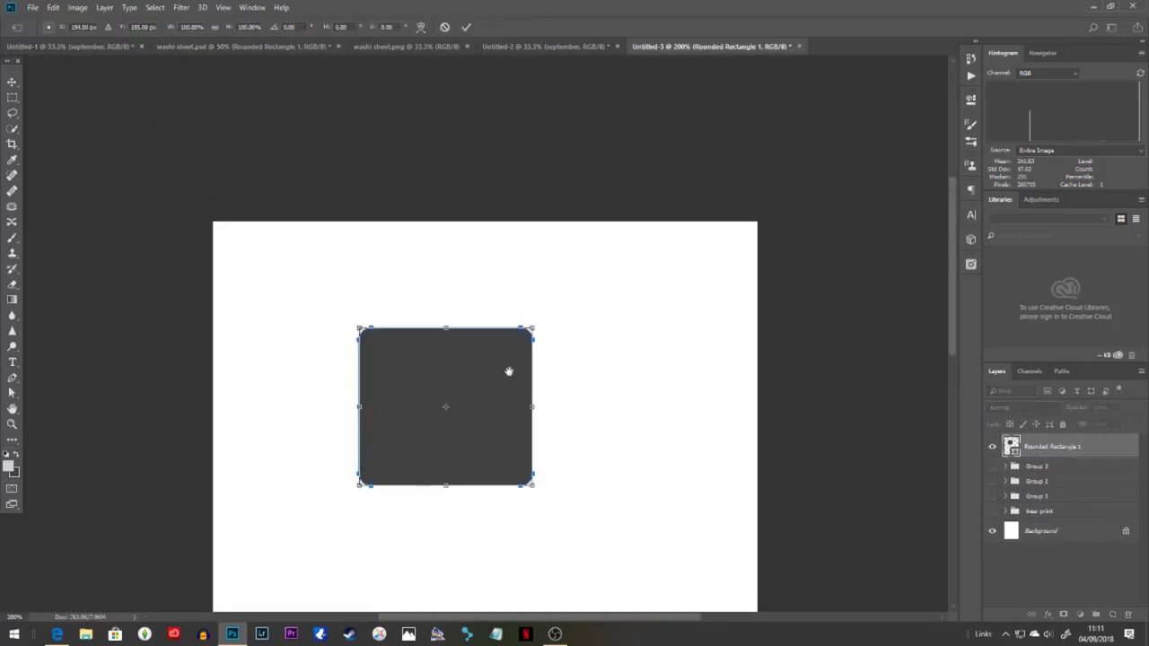
pyautogui.moveTo(398, 277); pyautogui.dragTo(538, 277)
pyautogui.click(466, 27)
# Step: Duplicate the rounded rectangle into a grid of two columns and three rows
pyautogui.hotkey('ctrl', 'j')
pyautogui.hotkey('ctrl', 't')
pyautogui.click(466, 27)
pyautogui.moveTo(514, 131); pyautogui.dragTo(397, 390)
pyautogui.hotkey('ctrl', 'j')
pyautogui.keyDown('shift'); pyautogui.click(1076, 523); pyautogui.keyUp('shift')
pyautogui.keyDown('shift'); pyautogui.click(1044, 473); pyautogui.keyUp('shift')
pyautogui.hotkey('ctrl', 'j')
pyautogui.hotkey('ctrl', 't')
pyautogui.click(467, 27)
# Step: Place an extra copy of the rounded rectangle near the page's lower-right corner
pyautogui.click(1046, 472)
pyautogui.hotkey('ctrl', 't')
pyautogui.moveTo(398, 296)
pyautogui.mouseDown()
pyautogui.moveTo(504, 388)
pyautogui.moveTo(491, 388)
pyautogui.moveTo(565, 433)
pyautogui.mouseUp()
pyautogui.press('Return')
pyautogui.hotkey('ctrl', 'alt', 't')
pyautogui.press('Return')
# Step: Erase the extra rectangle's lower-right half along a diagonal to make a triangular flag
pyautogui.press('e')
pyautogui.scroll(1, 569, 484)
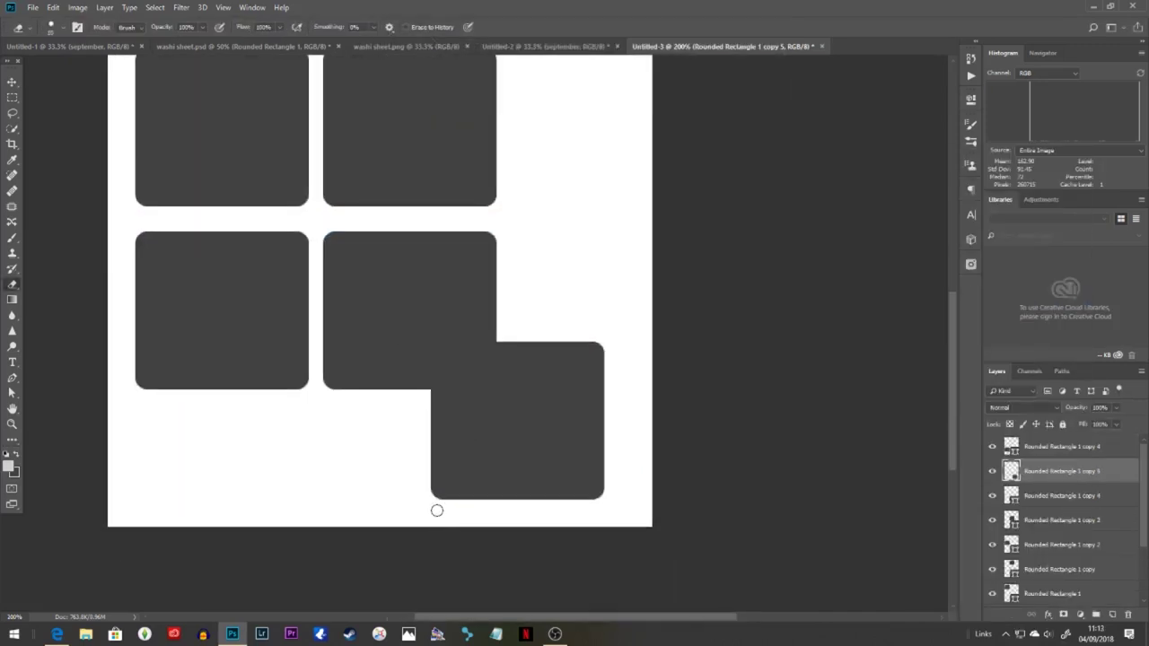
pyautogui.click(436, 508)
pyautogui.keyDown('shift'); pyautogui.click(603, 355); pyautogui.keyUp('shift')
pyautogui.moveTo(585, 381)
pyautogui.mouseDown()
pyautogui.moveTo(585, 492)
pyautogui.moveTo(413, 534)
pyautogui.mouseUp()
# Step: Move the triangle beside the bottom row of the grid
pyautogui.hotkey('ctrl', 't')
pyautogui.scroll(-2, 422, 503)
pyautogui.moveTo(574, 402)
pyautogui.mouseDown()
pyautogui.moveTo(574, 380)
pyautogui.moveTo(635, 400)
pyautogui.mouseUp()
pyautogui.moveTo(386, 386); pyautogui.dragTo(614, 215)
pyautogui.click(542, 27)
# Step: Select the six grid rectangles and shift them together closer to the page's upper-left corner
pyautogui.click(1061, 446)
pyautogui.scroll(-3, 1059, 502)
pyautogui.keyDown('shift'); pyautogui.click(1056, 521); pyautogui.keyUp('shift')
pyautogui.hotkey('ctrl', 't')
pyautogui.hotkey('ctrl', '-')
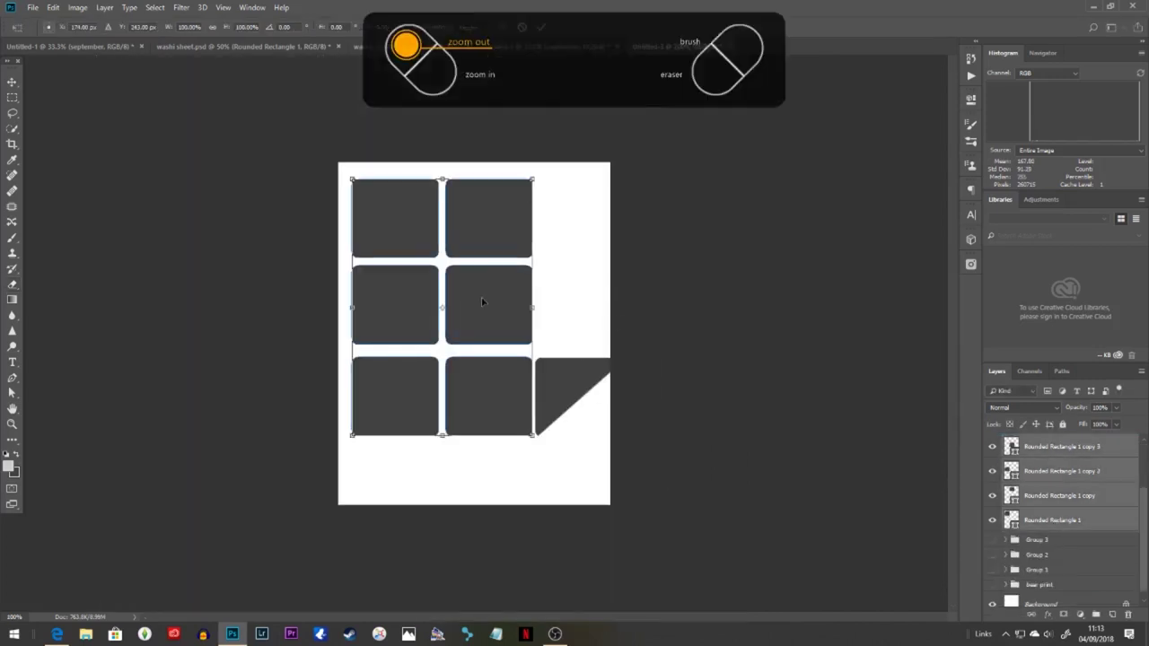
pyautogui.moveTo(482, 302); pyautogui.dragTo(474, 294)
# Step: Rotate the triangle to point right beside the grid's upper rows, and place a duplicate directly below it
pyautogui.scroll(3, 1059, 485)
pyautogui.click(1059, 449)
pyautogui.hotkey('ctrl', 't')
pyautogui.moveTo(567, 383); pyautogui.dragTo(557, 262)
pyautogui.moveTo(654, 364); pyautogui.dragTo(438, 392)
pyautogui.moveTo(588, 312); pyautogui.dragTo(560, 382)
pyautogui.click(541, 27)
pyautogui.hotkey('ctrl', 'j')
pyautogui.hotkey('ctrl', 't')
pyautogui.click(541, 27)
# Step: Duplicate the triangle twice more, rotated to point down, and place the copies side by side beneath the grid
pyautogui.hotkey('ctrl', 'j')
pyautogui.hotkey('ctrl', 't')
pyautogui.moveTo(636, 362); pyautogui.dragTo(522, 486)
pyautogui.moveTo(548, 343); pyautogui.dragTo(536, 461)
pyautogui.click(541, 27)
pyautogui.hotkey('ctrl', 'j')
pyautogui.hotkey('ctrl', 't')
pyautogui.click(541, 27)
# Step: Add the text "pay" and rotate, shrink and place it near the tip of the upper right-pointing triangle
pyautogui.click(12, 363)
pyautogui.click(396, 304)
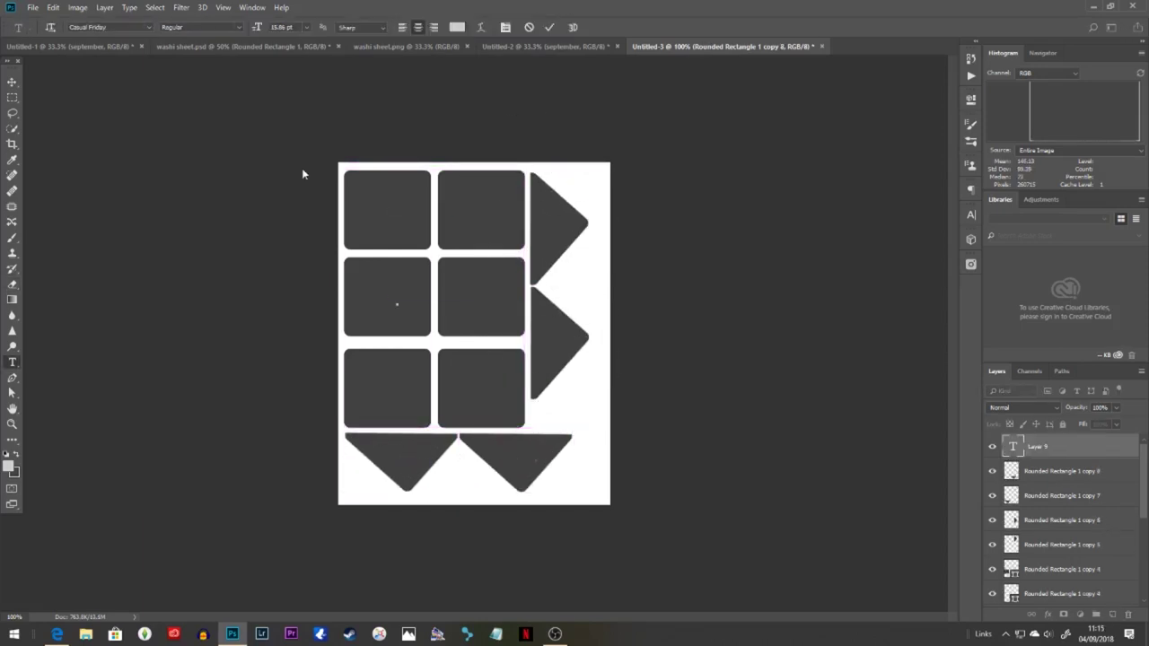
pyautogui.click(549, 27)
pyautogui.hotkey('ctrl', 't')
pyautogui.moveTo(467, 297); pyautogui.dragTo(387, 397)
pyautogui.moveTo(589, 248); pyautogui.dragTo(577, 234)
pyautogui.moveTo(563, 218); pyautogui.dragTo(560, 226)
pyautogui.click(541, 27)
# Step: Add the text "day", rotate it to match "pay", and fit it along the wide edge of the upper right-pointing triangle
pyautogui.click(12, 363)
pyautogui.click(403, 349)
pyautogui.write('day')
pyautogui.click(549, 27)
pyautogui.hotkey('ctrl', 't')
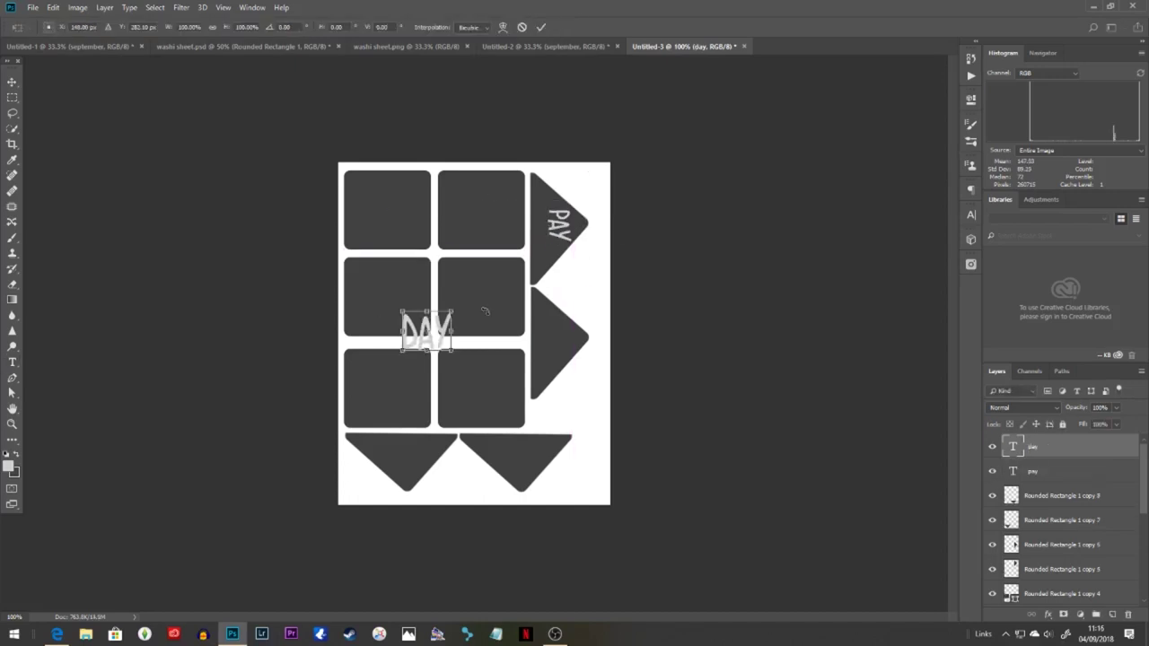
pyautogui.moveTo(468, 319); pyautogui.dragTo(427, 395)
pyautogui.moveTo(440, 334); pyautogui.dragTo(545, 222)
pyautogui.hotkey('ctrl', '+')
pyautogui.moveTo(620, 216); pyautogui.dragTo(611, 420)
pyautogui.moveTo(616, 373); pyautogui.dragTo(597, 393)
pyautogui.click(541, 27)
# Step: Add the text "bill" and rotate and position it near the tip of the lower right-pointing triangle
pyautogui.moveTo(643, 466); pyautogui.dragTo(646, 296)
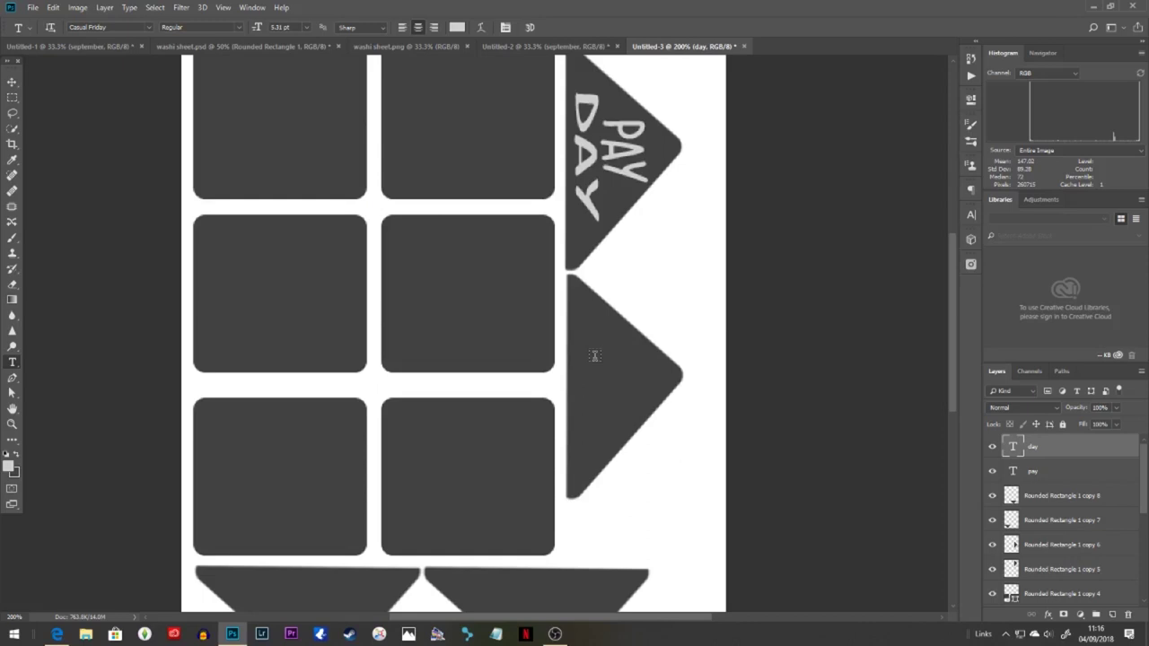
pyautogui.click(455, 298)
pyautogui.write('bill')
pyautogui.click(549, 27)
pyautogui.hotkey('ctrl', 't')
pyautogui.moveTo(533, 280); pyautogui.dragTo(449, 368)
pyautogui.moveTo(485, 267); pyautogui.dragTo(645, 386)
pyautogui.moveTo(653, 429); pyautogui.dragTo(623, 394)
pyautogui.click(541, 26)
# Step: Add the text "due", rotate it to match "bill", and place it along the lower right-pointing triangle's wide edge
pyautogui.click(461, 258)
pyautogui.write('due')
pyautogui.click(550, 27)
pyautogui.hotkey('ctrl', 't')
pyautogui.moveTo(574, 215); pyautogui.dragTo(517, 291)
pyautogui.moveTo(529, 245); pyautogui.dragTo(601, 388)
pyautogui.click(541, 27)
# Step: Group the "bill" and "due" text layers and name the group "bill"
pyautogui.keyDown('shift'); pyautogui.click(1059, 473); pyautogui.keyUp('shift')
pyautogui.hotkey('ctrl', 'g')
pyautogui.doubleClick(1034, 442)
pyautogui.write('bill')
# Step: Duplicate the bill group and adjust the copy's rotation and position to fit its triangle
pyautogui.hotkey('ctrl', 'j')
pyautogui.hotkey('ctrl', 't')
pyautogui.moveTo(556, 530); pyautogui.dragTo(573, 537)
pyautogui.moveTo(574, 451); pyautogui.dragTo(595, 460)
pyautogui.click(542, 27)
pyautogui.hotkey('ctrl', 't')
pyautogui.moveTo(648, 421); pyautogui.dragTo(656, 417)
pyautogui.click(541, 27)
# Step: Place two more copies of the bill group so every remaining triangle carries the label, and delete the original bill group
pyautogui.hotkey('ctrl', 'j')
pyautogui.hotkey('ctrl', 't')
pyautogui.moveTo(616, 449); pyautogui.dragTo(634, 170)
pyautogui.click(541, 27)
pyautogui.click(1041, 473)
pyautogui.press('Delete')
pyautogui.click(1049, 444)
pyautogui.hotkey('ctrl', 'j')
pyautogui.hotkey('ctrl', 't')
pyautogui.moveTo(684, 289); pyautogui.dragTo(726, 104)
pyautogui.moveTo(634, 176); pyautogui.dragTo(683, 218)
pyautogui.click(541, 27)
# Step: Draw a gift box custom shape about 111 by 105 px in the grid's upper-left rectangle, with no stroke
pyautogui.scroll(5, 618, 95)
pyautogui.click(11, 439)
pyautogui.click(67, 604)
pyautogui.click(468, 28)
pyautogui.scroll(-10, 492, 112)
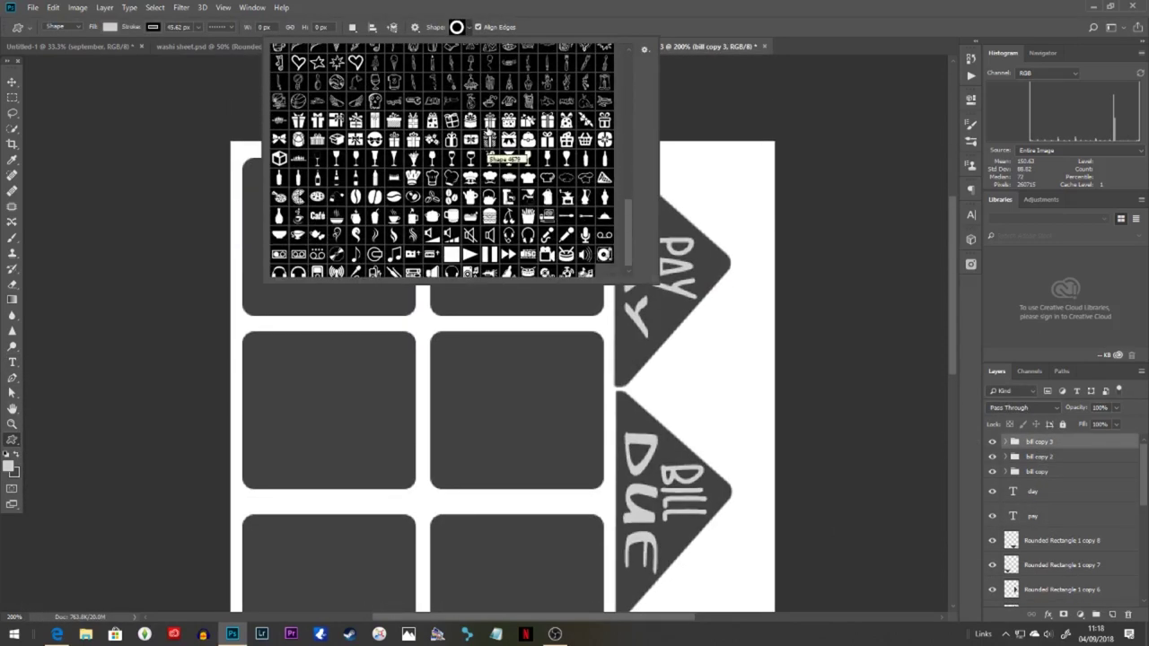
pyautogui.doubleClick(549, 124)
pyautogui.moveTo(269, 173)
pyautogui.mouseDown()
pyautogui.moveTo(300, 249)
pyautogui.moveTo(403, 300)
pyautogui.mouseUp()
pyautogui.click(154, 28)
pyautogui.click(105, 50)
pyautogui.click(1061, 471)
# Step: Draw a wine glass shape about 58 by 105 px in the upper-right rectangle and place a duplicate beside it
pyautogui.click(459, 27)
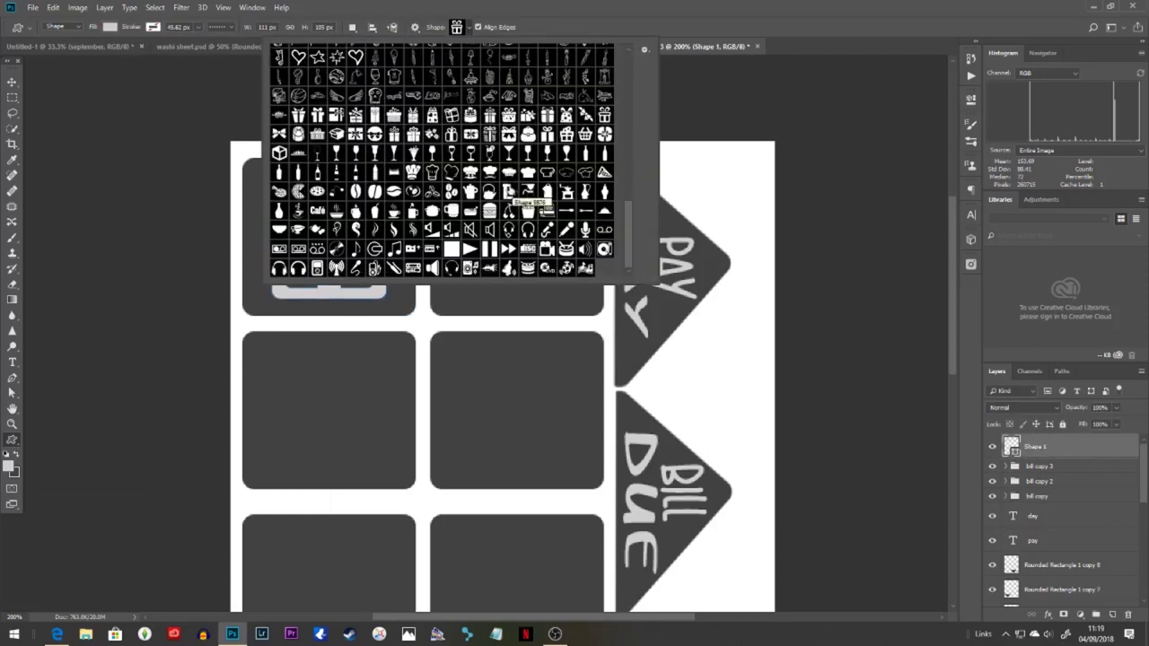
pyautogui.doubleClick(472, 156)
pyautogui.moveTo(449, 171); pyautogui.dragTo(514, 297)
pyautogui.hotkey('ctrl', 'j')
pyautogui.hotkey('ctrl', 't')
pyautogui.moveTo(500, 259); pyautogui.dragTo(572, 262)
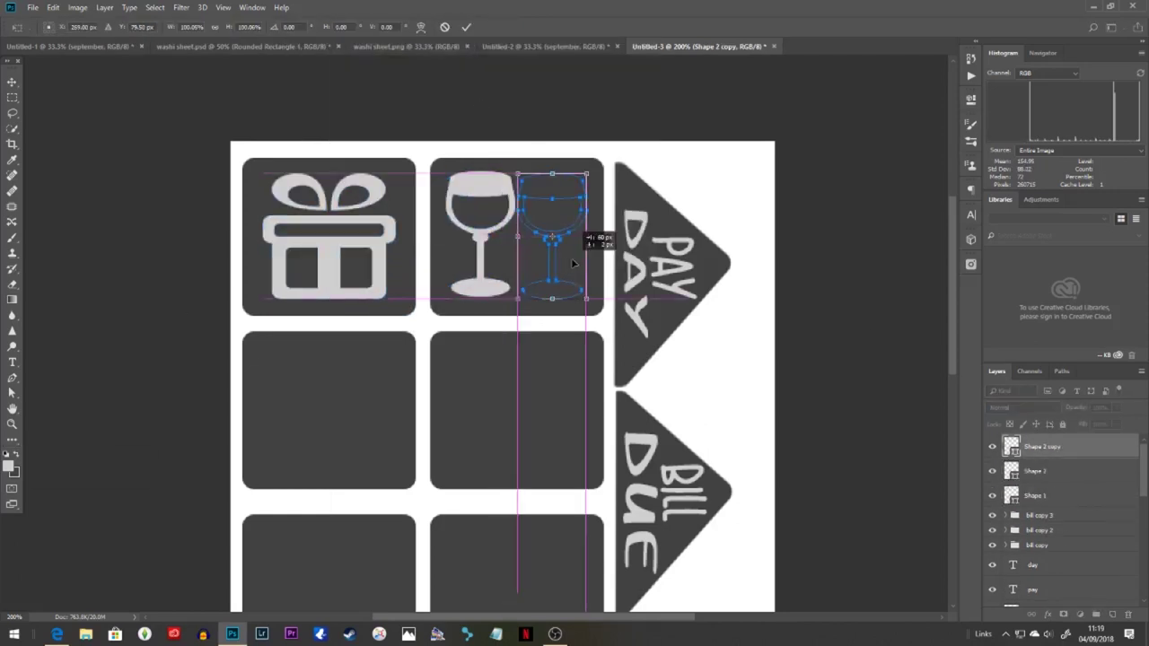
pyautogui.press('Return')
# Step: Draw an envelope custom shape in the left rectangle of the grid's middle row
pyautogui.click(460, 27)
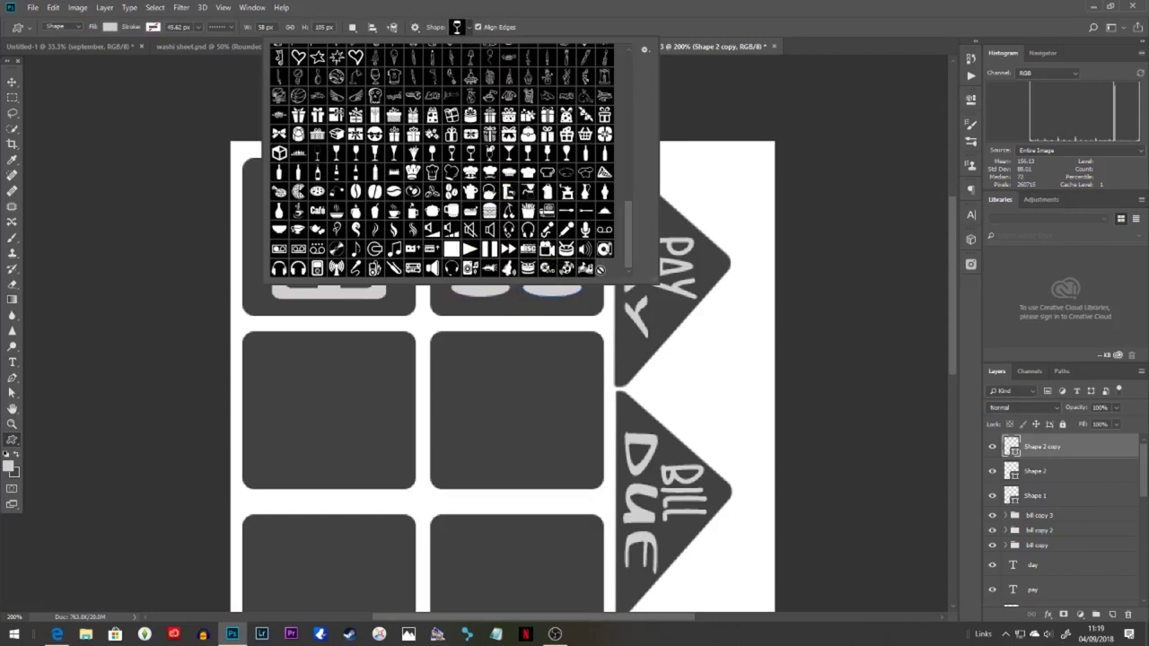
pyautogui.scroll(6, 600, 269)
pyautogui.doubleClick(318, 153)
pyautogui.moveTo(254, 356); pyautogui.dragTo(396, 466)
# Step: Draw a car custom shape in the right rectangle of the grid's middle row
pyautogui.click(459, 27)
pyautogui.scroll(3, 470, 182)
pyautogui.click(433, 144)
pyautogui.scroll(1, 434, 147)
pyautogui.doubleClick(605, 203)
pyautogui.moveTo(444, 347); pyautogui.dragTo(581, 463)
# Step: Draw an airplane custom shape about 121 by 106 px in the left rectangle of the grid's bottom row
pyautogui.scroll(-3, 582, 458)
pyautogui.click(460, 27)
pyautogui.doubleClick(604, 182)
pyautogui.moveTo(256, 348); pyautogui.dragTo(404, 475)
# Step: Draw a heart custom shape in the right rectangle of the grid's bottom row
pyautogui.click(456, 27)
pyautogui.scroll(3, 516, 195)
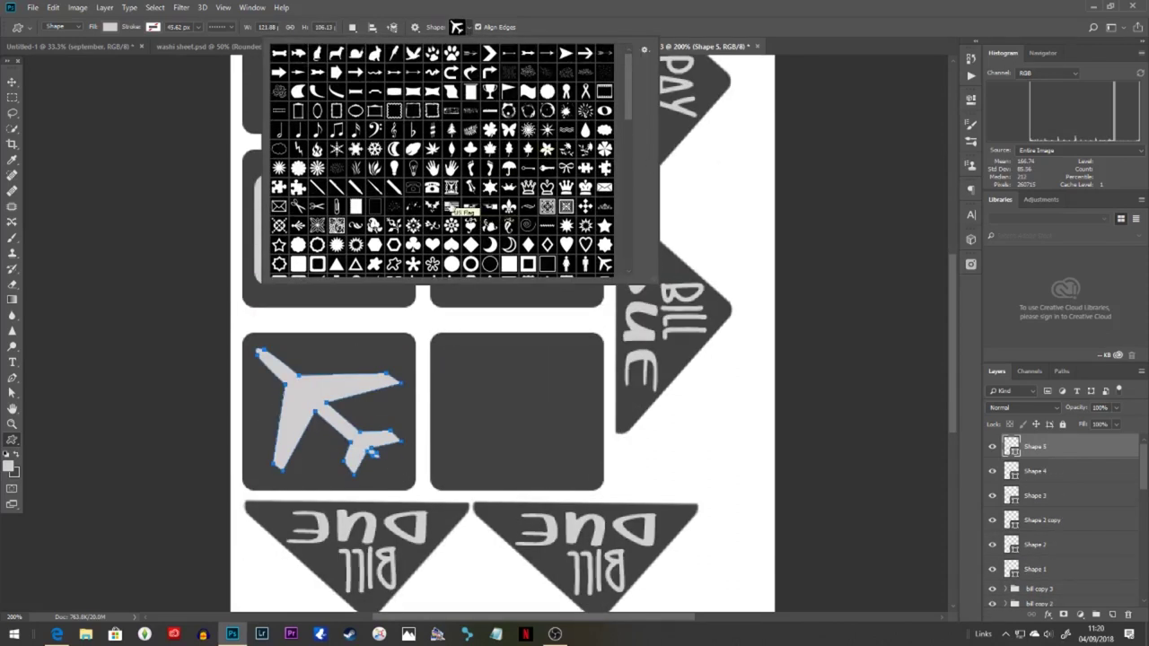
pyautogui.click(467, 32)
pyautogui.moveTo(451, 350); pyautogui.dragTo(595, 480)
# Step: Delete the airplane, draw a house custom shape in its place, and shift the house up to sit within the rectangle
pyautogui.click(1034, 471)
pyautogui.press('Delete')
pyautogui.click(467, 28)
pyautogui.scroll(-3, 527, 141)
pyautogui.scroll(-1, 525, 141)
pyautogui.doubleClick(336, 234)
pyautogui.moveTo(252, 351); pyautogui.dragTo(412, 495)
pyautogui.hotkey('ctrl', 't')
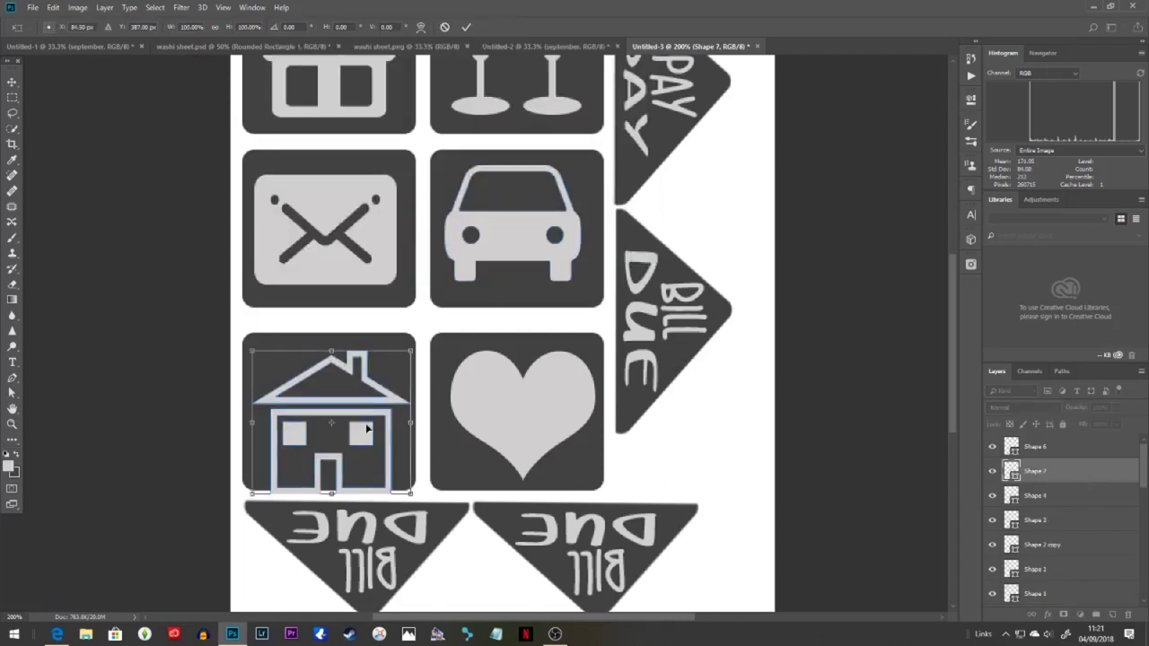
pyautogui.moveTo(367, 426); pyautogui.dragTo(364, 415)
pyautogui.press('Return')
# Step: Group all the icon, text and label shape layers and name the group "icon"
pyautogui.hotkey('ctrl', '-')
pyautogui.click(1073, 447)
pyautogui.keyDown('shift'); pyautogui.click(1097, 514); pyautogui.keyUp('shift')
pyautogui.hotkey('ctrl', 'g')
pyautogui.doubleClick(1038, 442)
pyautogui.write('icon')
# Step: Copy the icon group into the washi sheet.psd document and position it below the quote box
pyautogui.moveTo(1044, 442); pyautogui.dragTo(223, 400)
pyautogui.hotkey('ctrl', 't')
pyautogui.moveTo(269, 445); pyautogui.dragTo(279, 457)
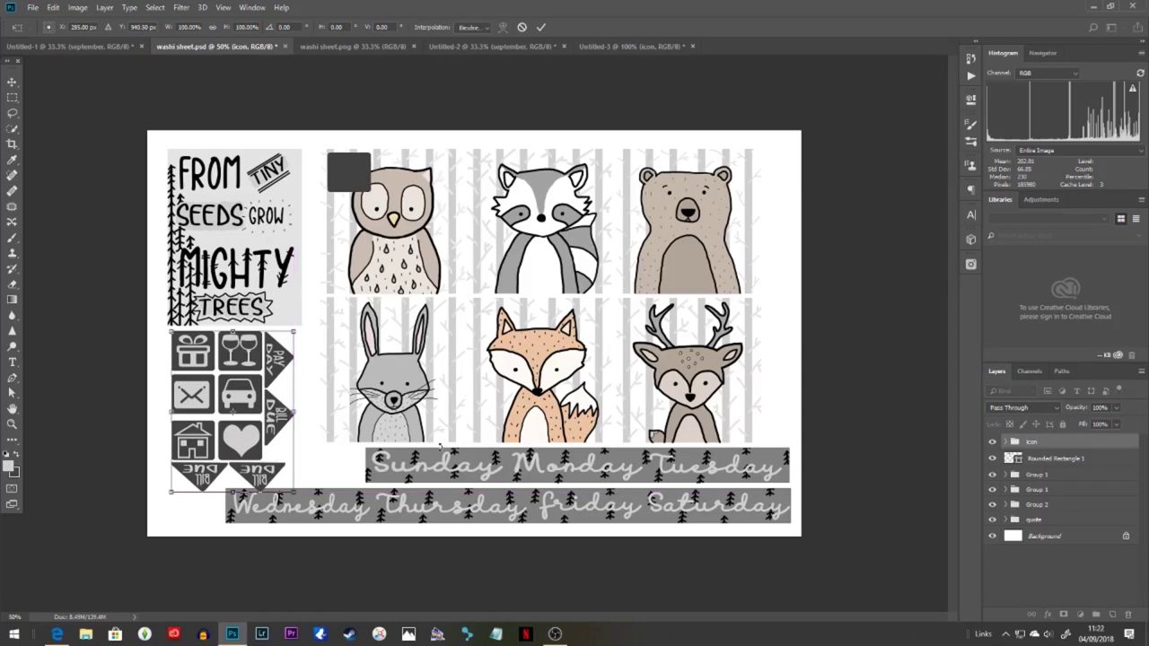
pyautogui.click(542, 27)
# Step: Select the second down-pointing triangle with its bill due text and move it to the right, apart from the first
pyautogui.hotkey('ctrl', '+')
pyautogui.click(185, 523)
pyautogui.click(1015, 565)
pyautogui.click(1041, 565)
pyautogui.scroll(-2, 1039, 576)
pyautogui.click(218, 511)
pyautogui.moveTo(1069, 544)
pyautogui.mouseDown()
pyautogui.moveTo(1023, 496)
pyautogui.moveTo(1055, 532)
pyautogui.mouseUp()
pyautogui.click(1015, 489)
pyautogui.click(1015, 489)
pyautogui.hotkey('ctrl', 't')
pyautogui.moveTo(208, 531); pyautogui.dragTo(255, 514)
pyautogui.press('Return')
# Step: Delete the stray rounded rectangle overlapping the owl square and switch to the washi sheet.png document
pyautogui.hotkey('ctrl', '-')
pyautogui.hotkey('ctrl', '-')
pyautogui.click(391, 226)
pyautogui.press('Delete')
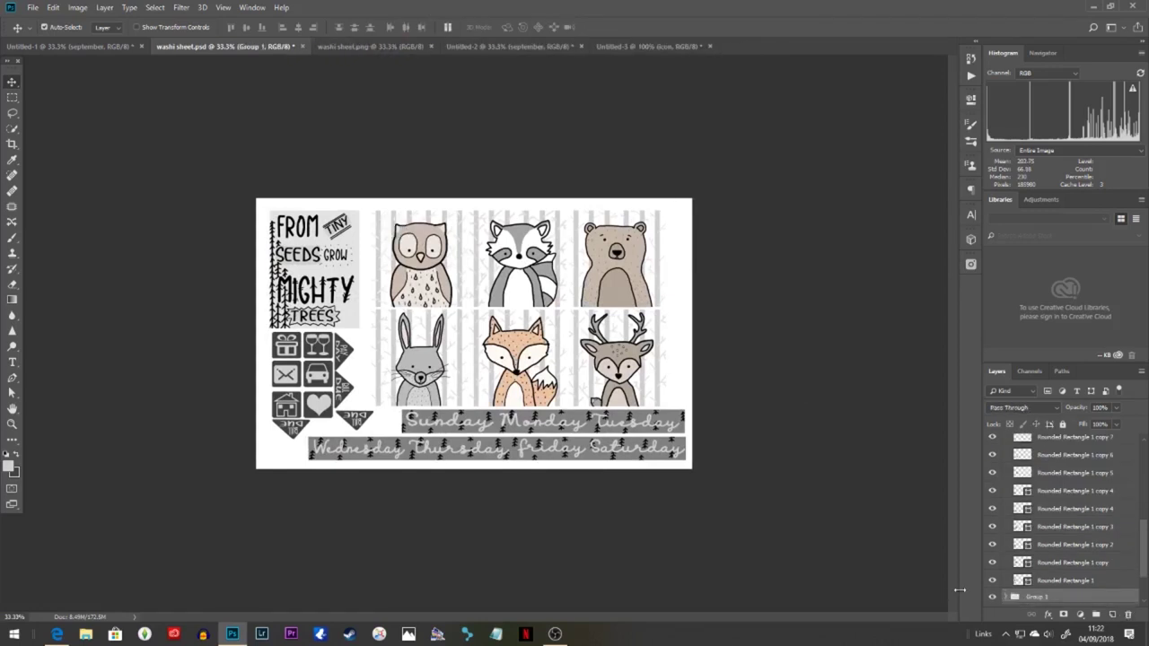
pyautogui.click(370, 46)
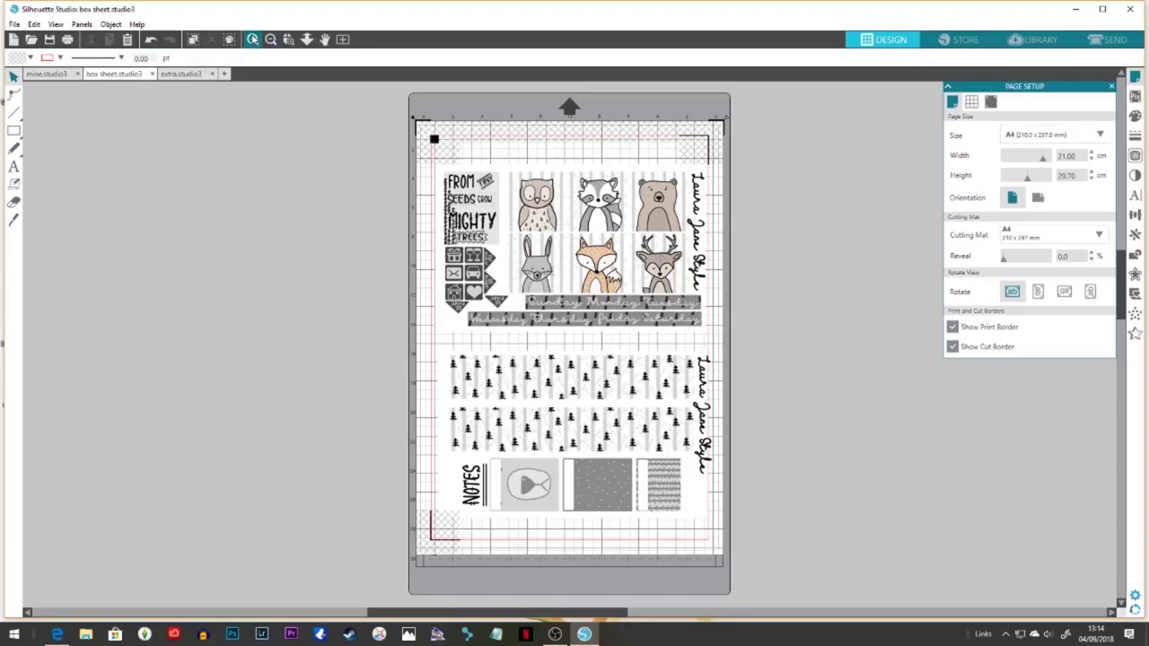
# Step: Review the assembled box sheet in Silhouette Studio, from the animal squares and icons down to the notes section
pyautogui.scroll(5, 456, 411)
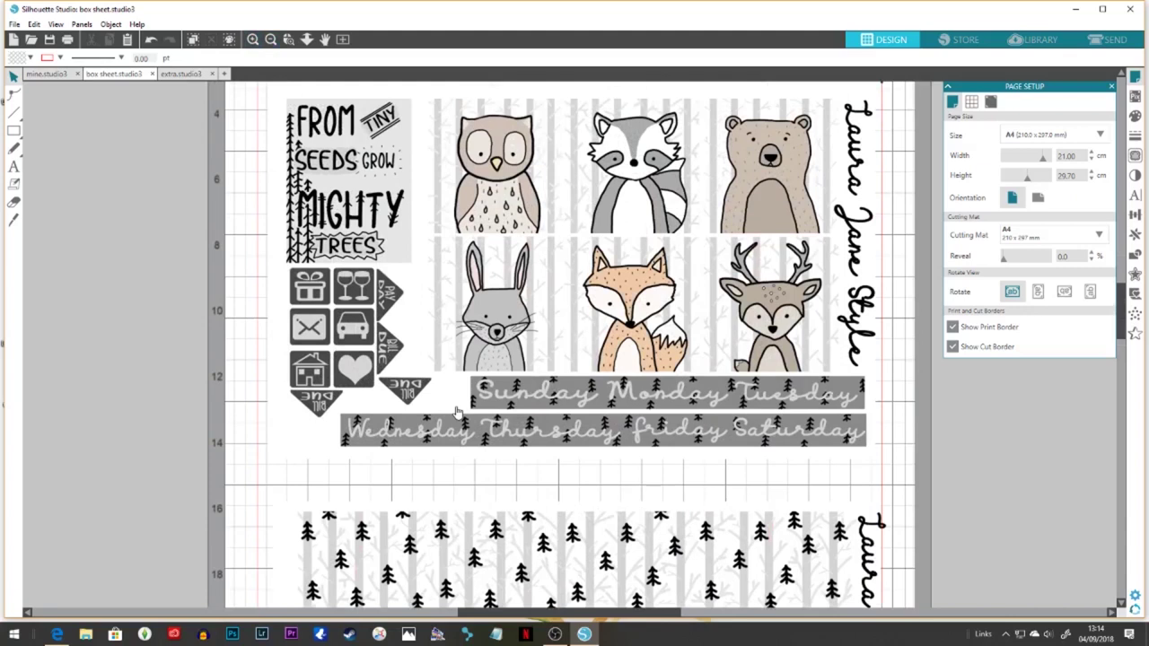
pyautogui.scroll(-8, 456, 411)
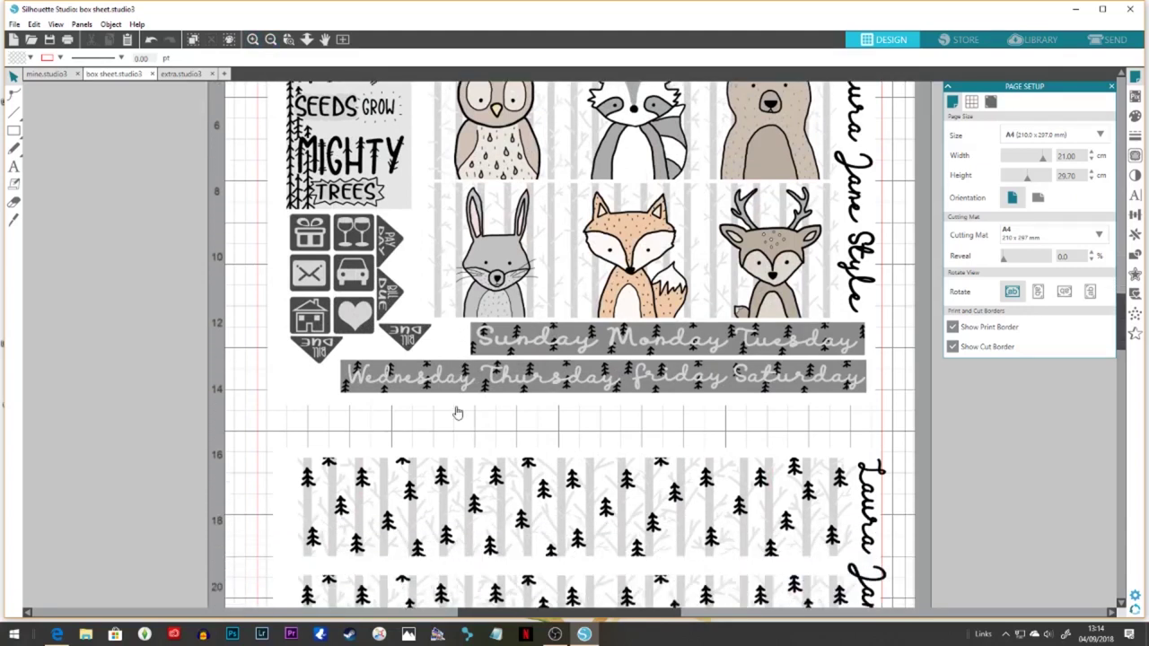
pyautogui.scroll(-3, 456, 411)
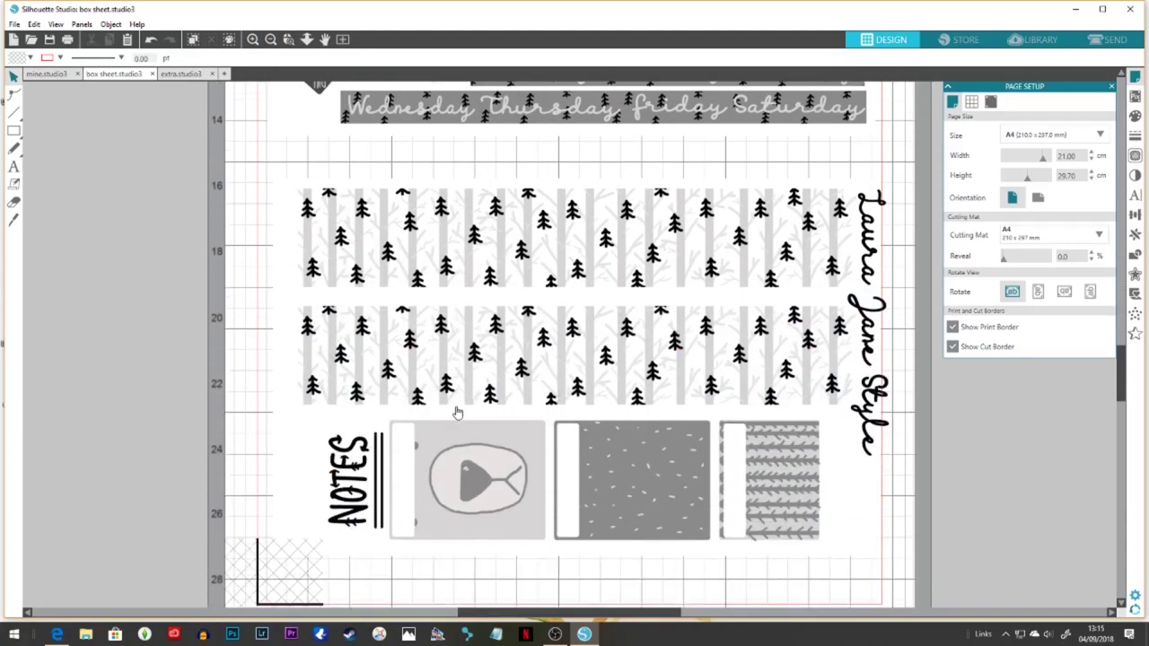